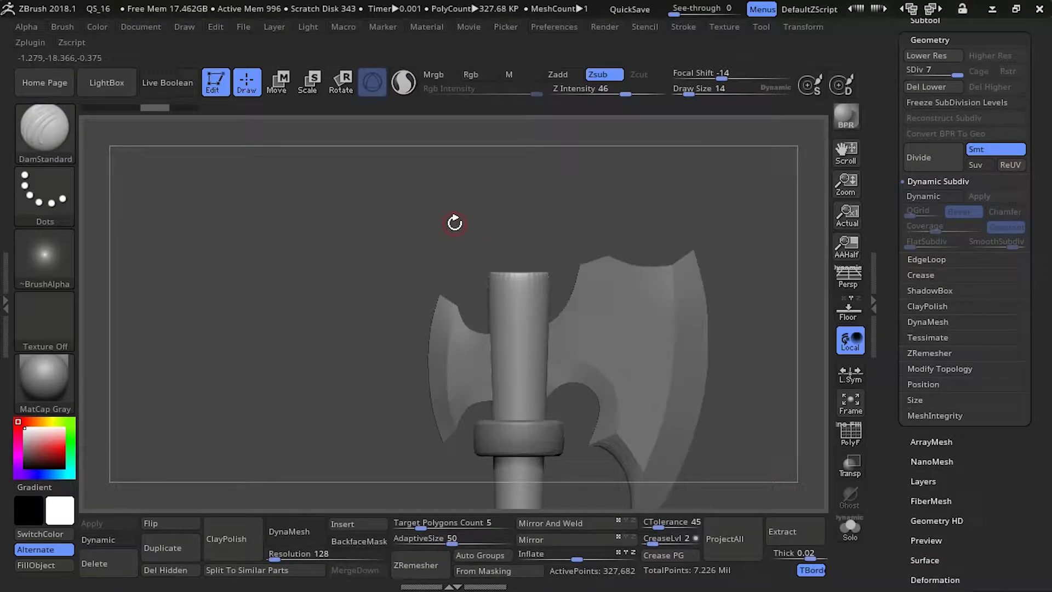
Pull a tall splinter up from the handle's top edge beside the large blade using the SnakeHook brush at draw size 38
key(b)
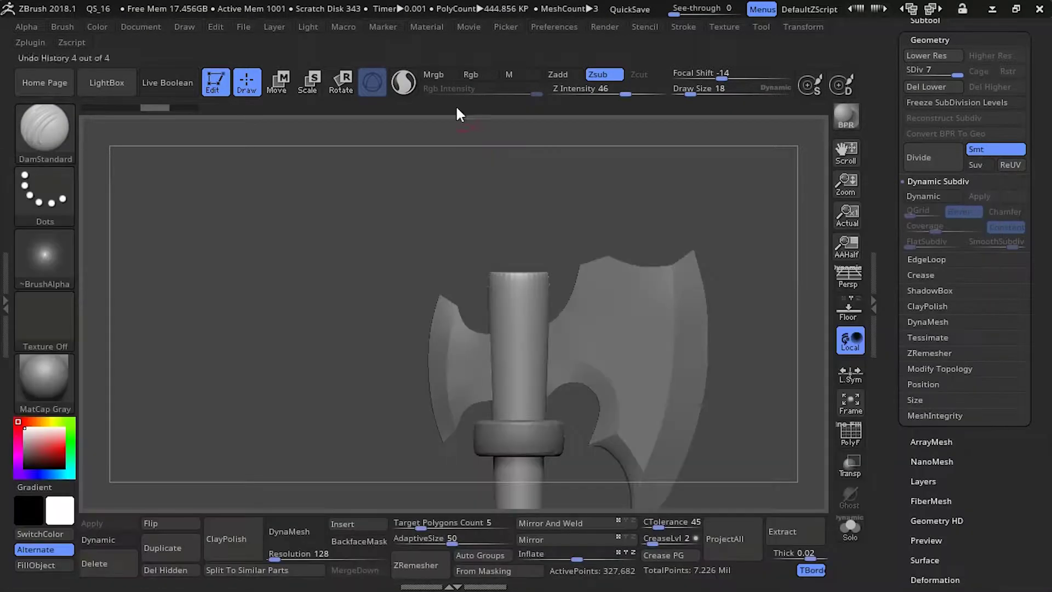
key(b)
key(s)
key(h)
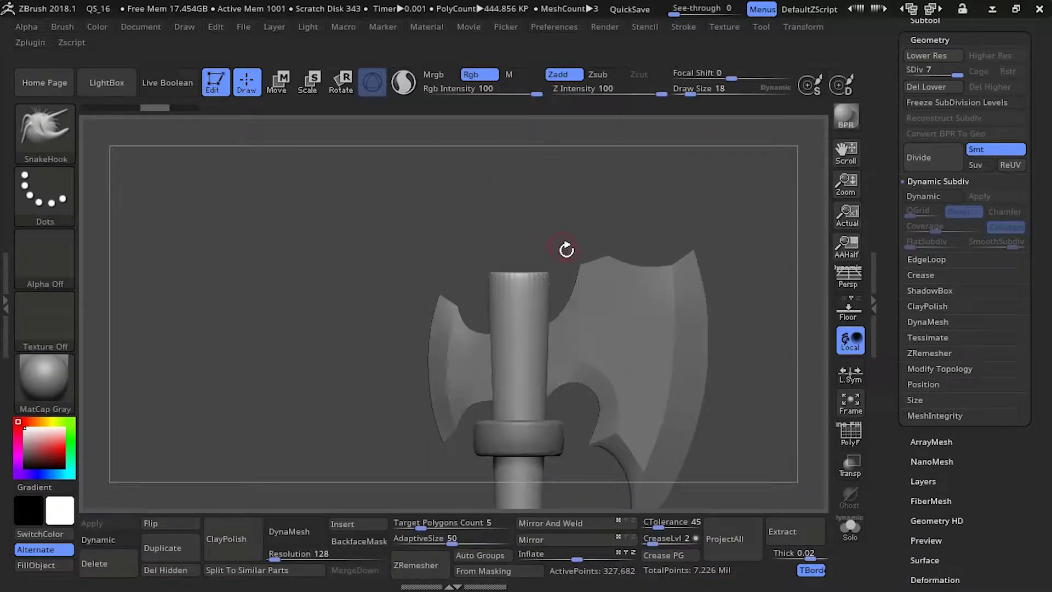
key(bracketright)
key(bracketright)
key(bracketright)
key(bracketright)
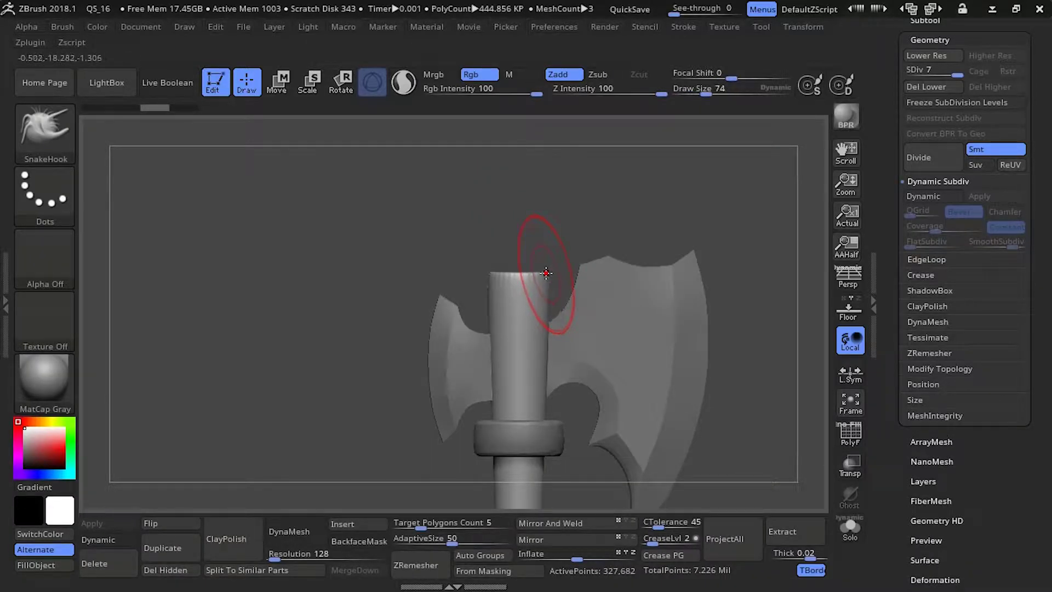
mouse_move(537, 249)
mouse_down()
mouse_move(548, 250)
mouse_move(541, 235)
mouse_up()
key(ctrl+z)
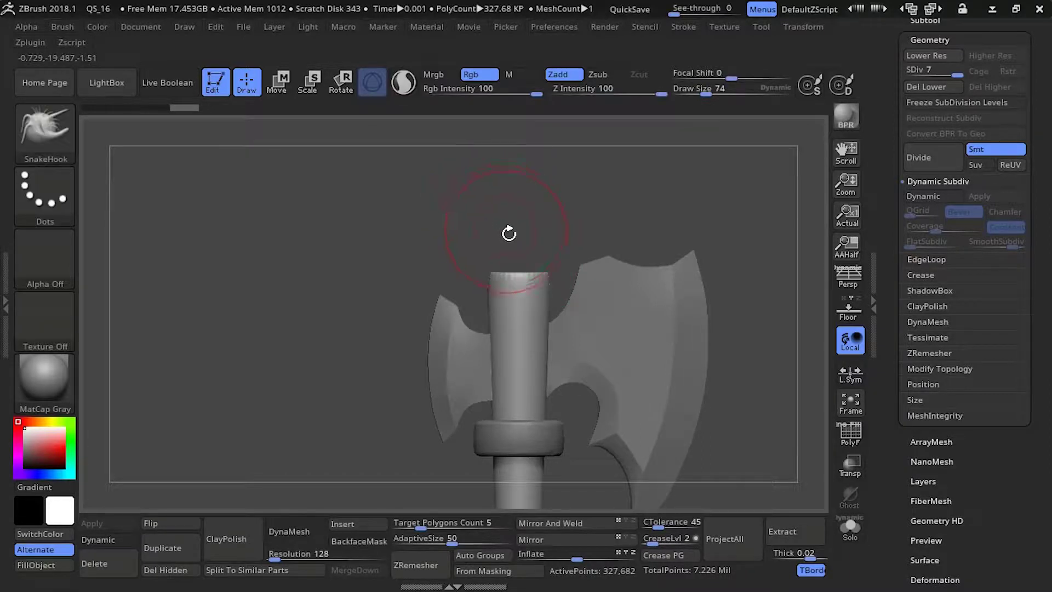
key(ctrl+z)
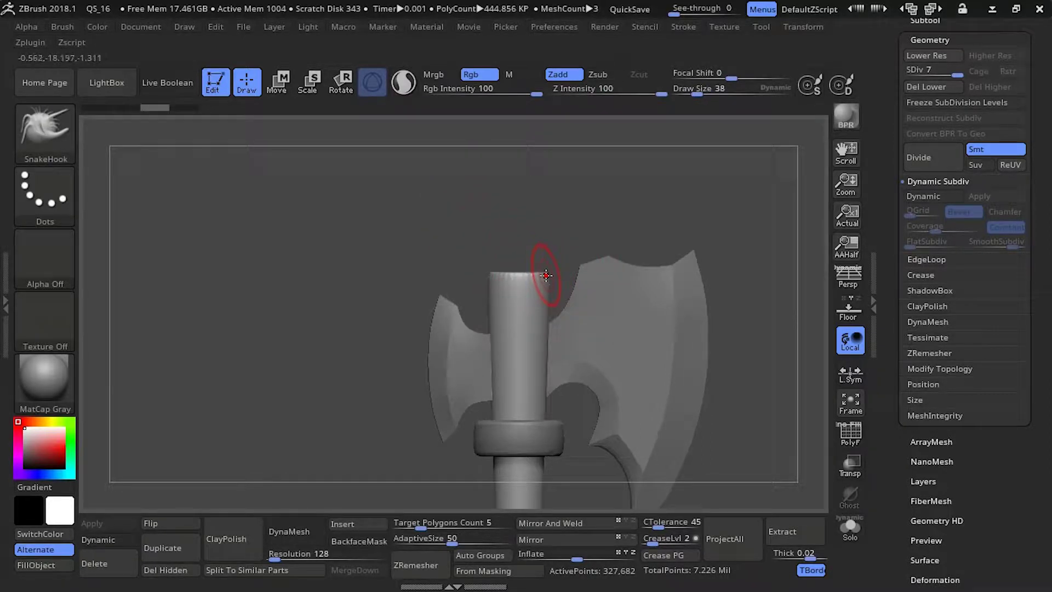
key(ctrl+shift+z)
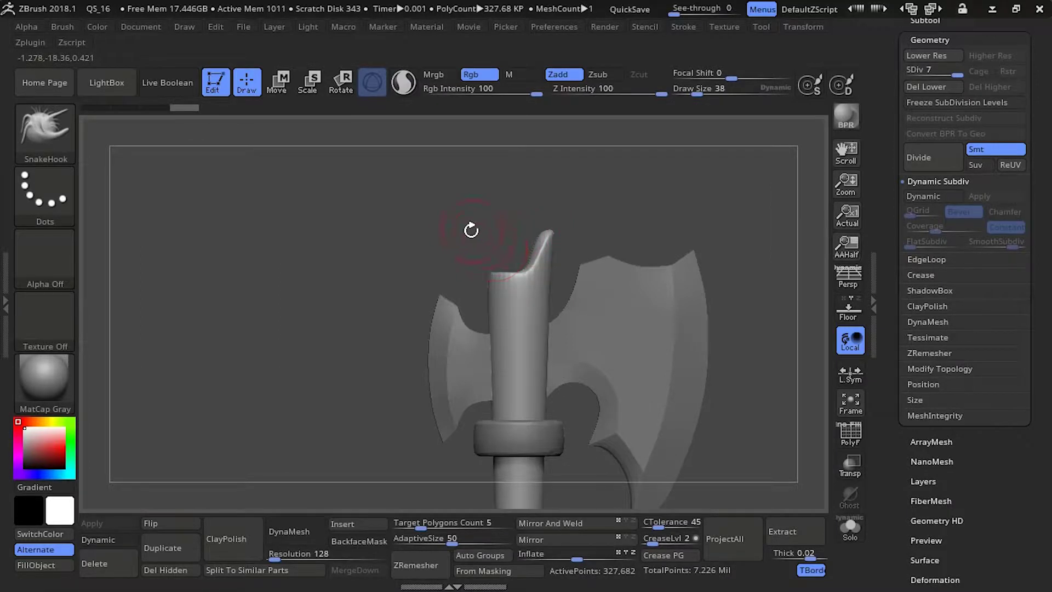
Pull further splinters up from the handle's rim, working toward the small blade, with SnakeHook at draw size 22
mouse_move(471, 230)
mouse_down()
mouse_move(420, 220)
mouse_move(471, 236)
mouse_up()
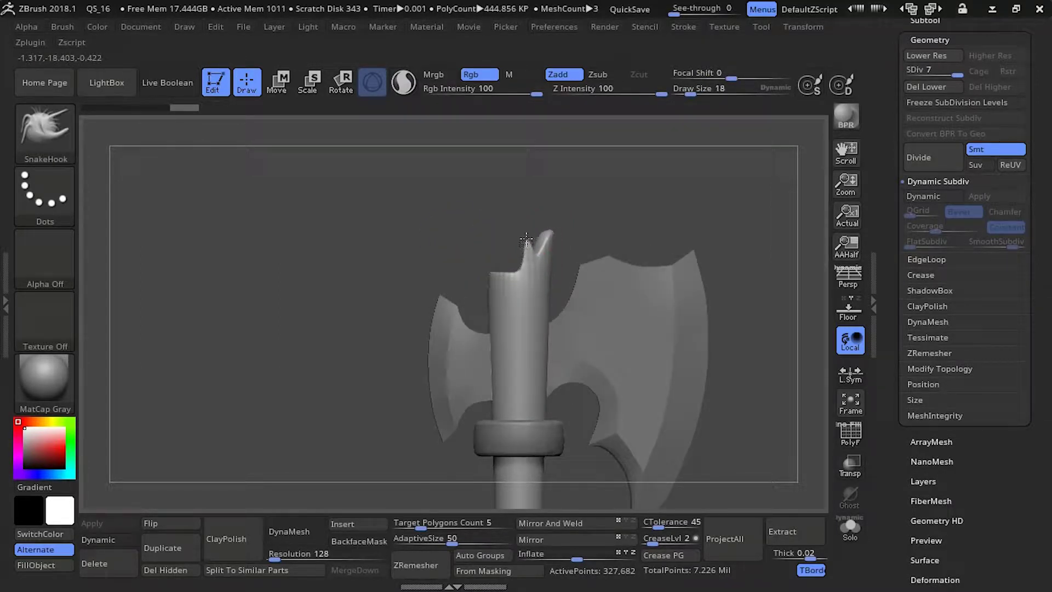
drag(526, 239, 525, 255)
key(ctrl+z)
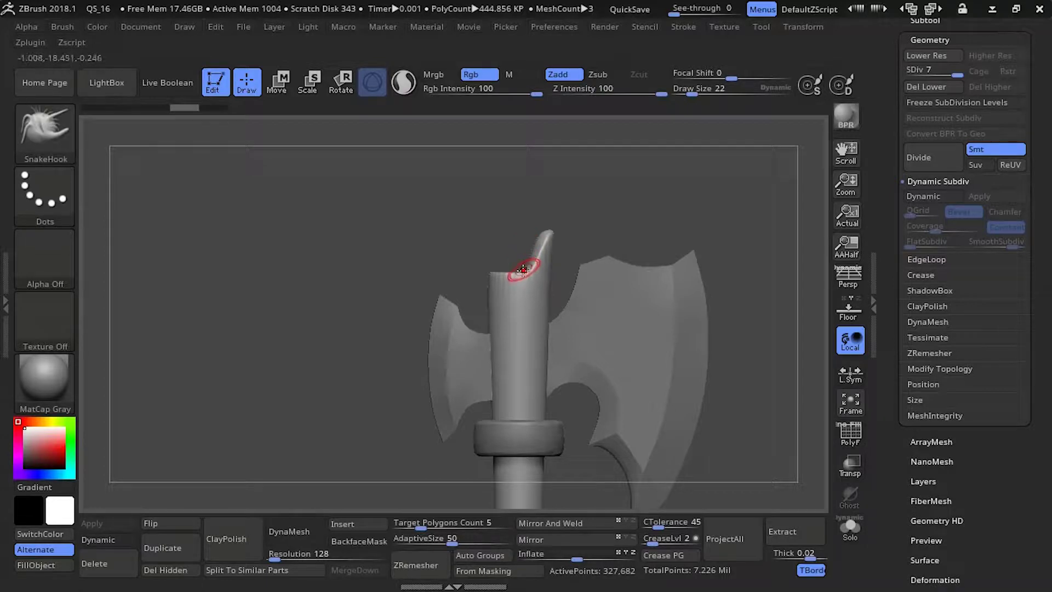
key(ctrl+shift+z)
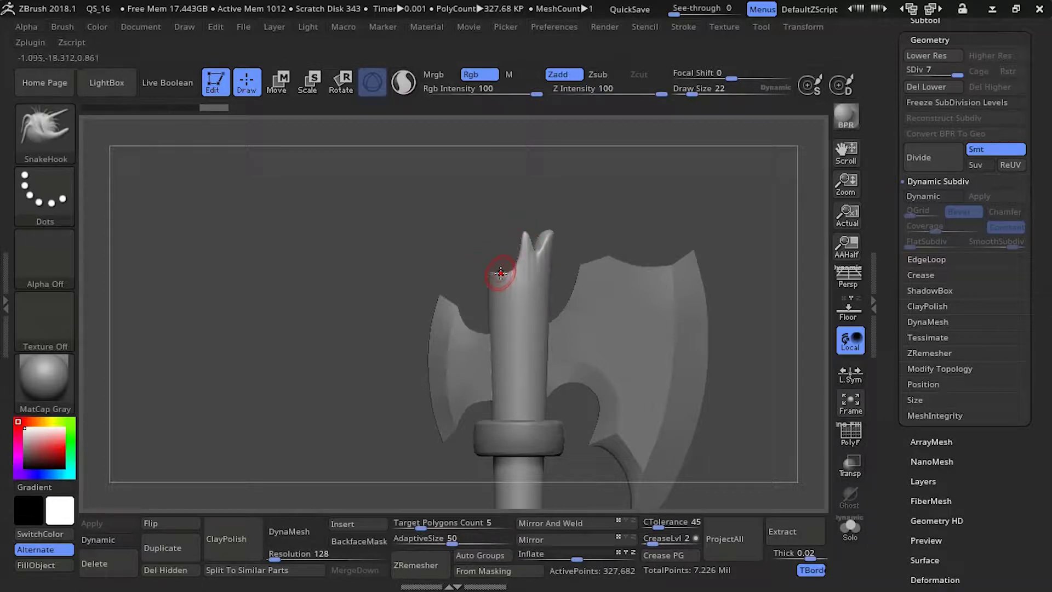
key(ctrl+shift+z)
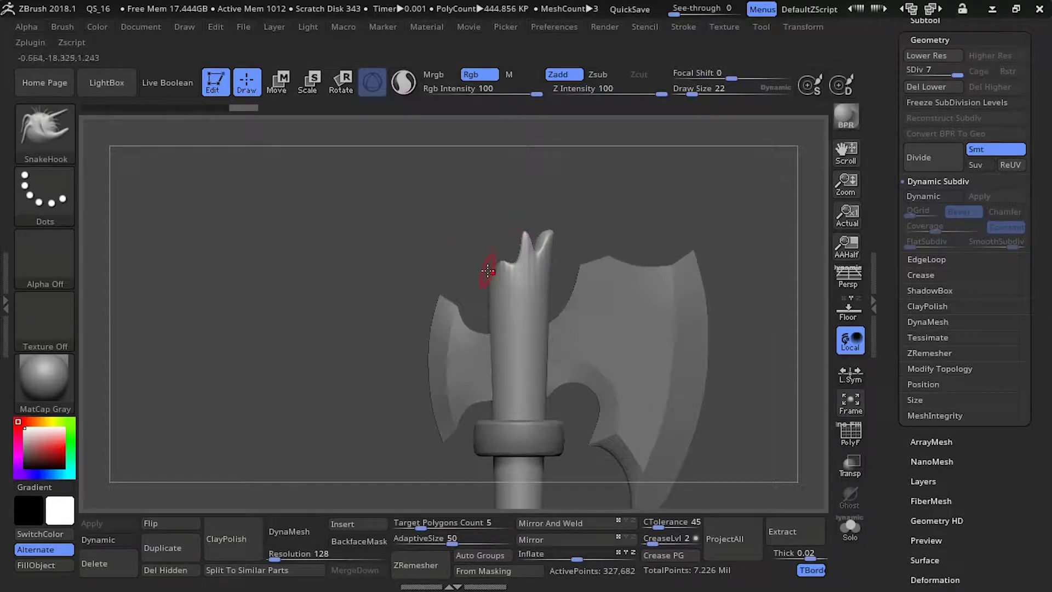
mouse_move(467, 258)
mouse_down()
mouse_move(477, 247)
mouse_move(477, 260)
mouse_up()
key(ctrl+shift+z)
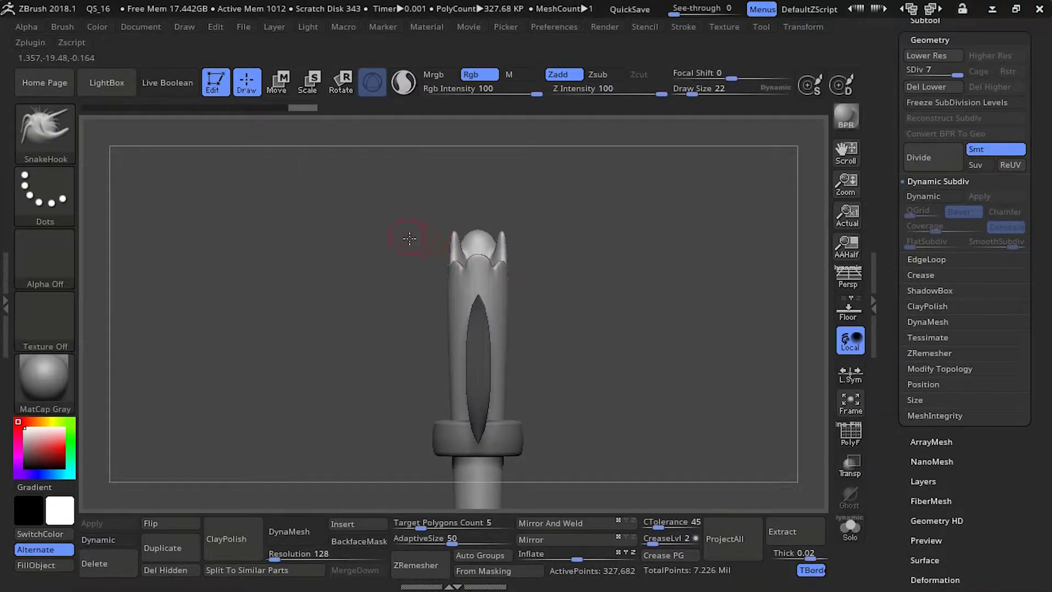
Add finer splinters between the larger ones on the handle's rim, reducing the SnakeHook draw size to 14 and 10
drag(410, 238, 445, 257)
drag(406, 179, 303, 156)
key(ctrl+z)
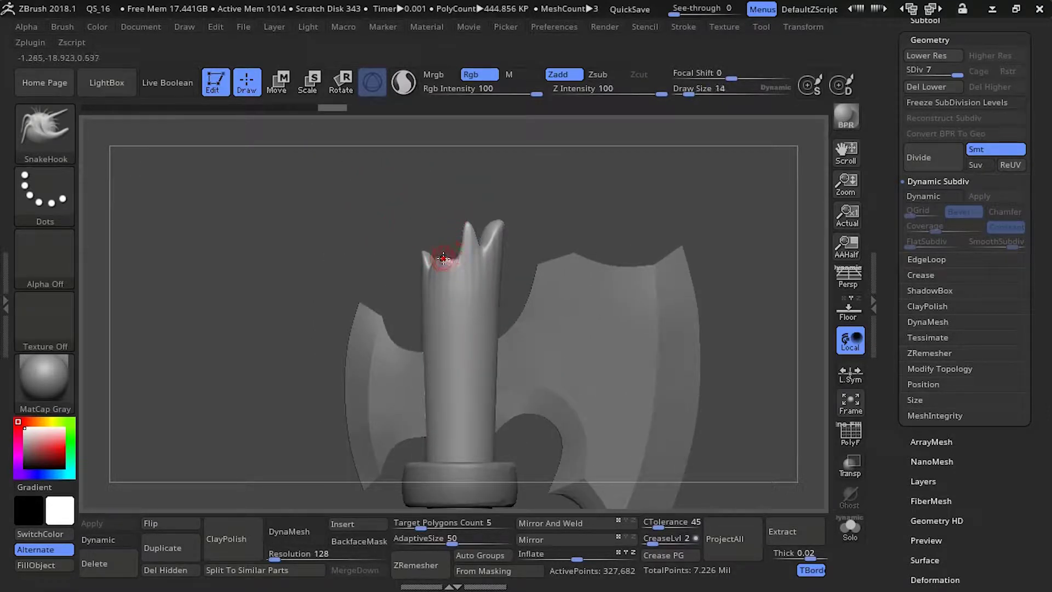
drag(427, 219, 402, 190)
key(ctrl+shift+z)
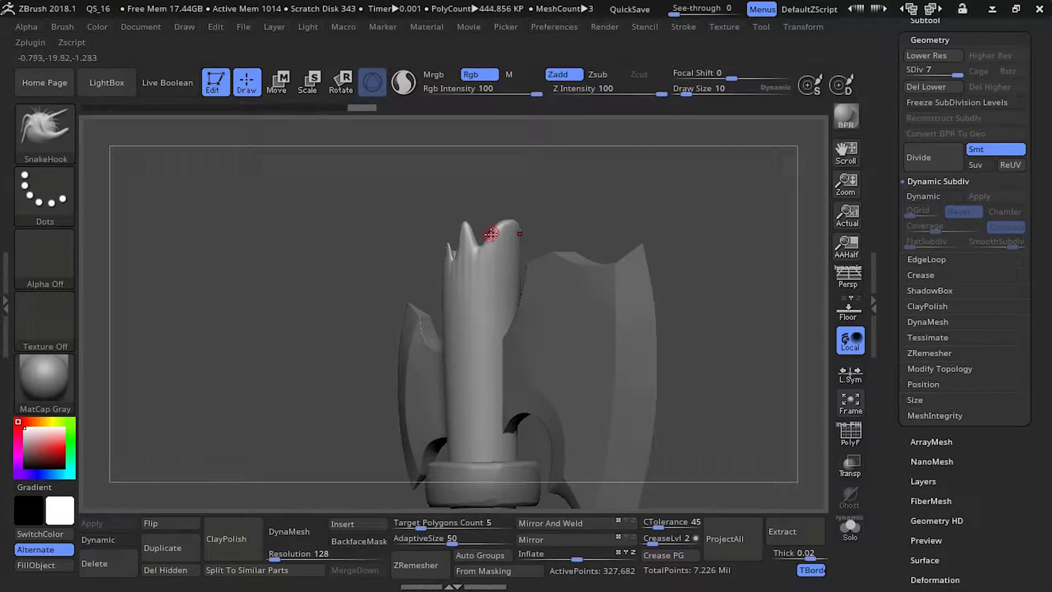
key(ctrl+z)
key(ctrl+shift+z)
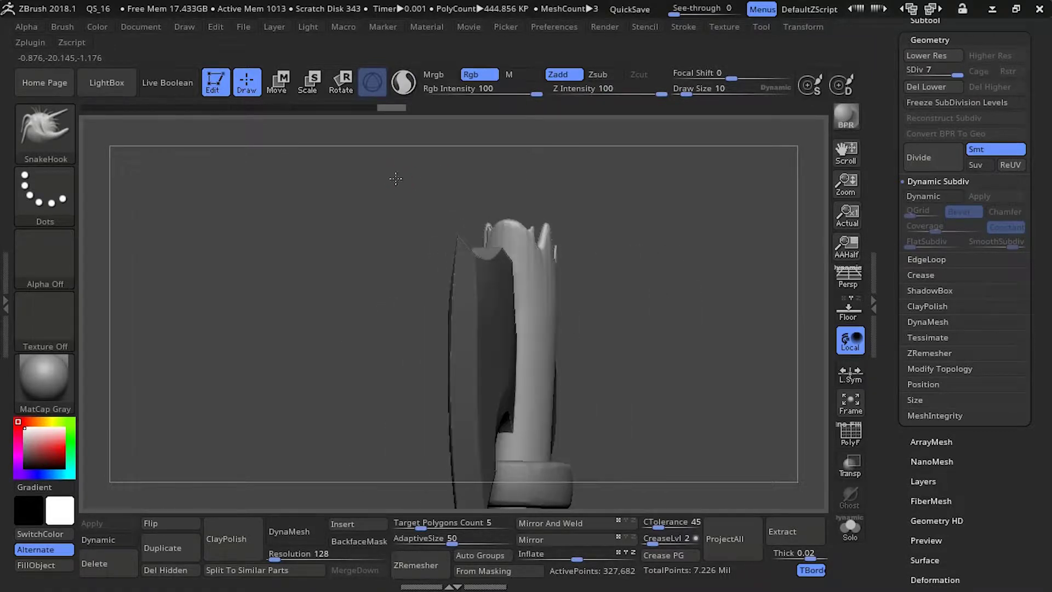
Shape the rim splinter nearest the small blade with SnakeHook at draw size 14
alt+drag(375, 181, 319, 69)
drag(432, 180, 381, 239)
drag(381, 239, 419, 202)
key(])
drag(433, 262, 426, 261)
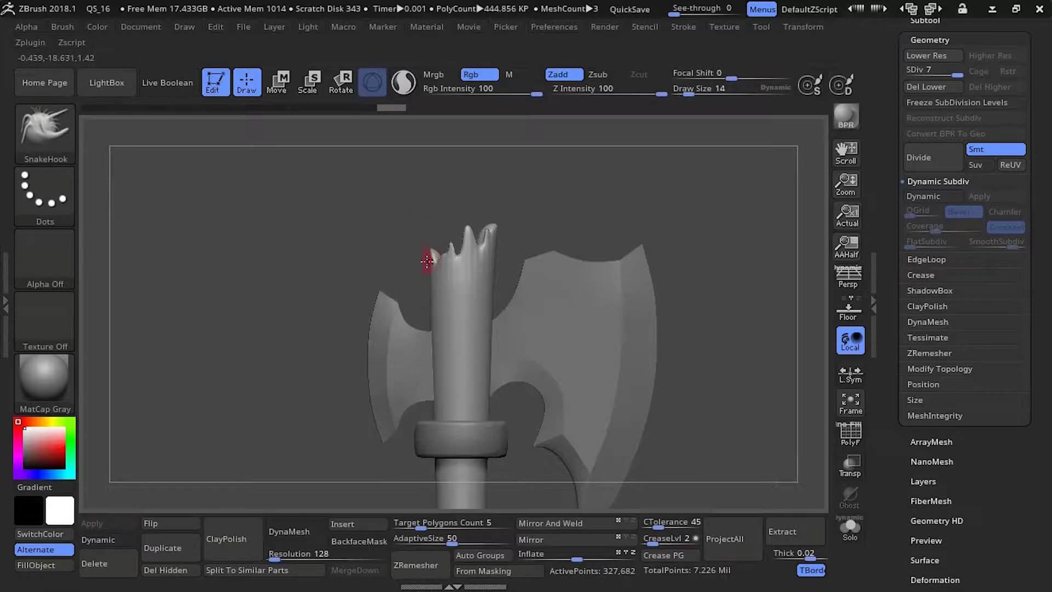
key(ctrl+shift+z)
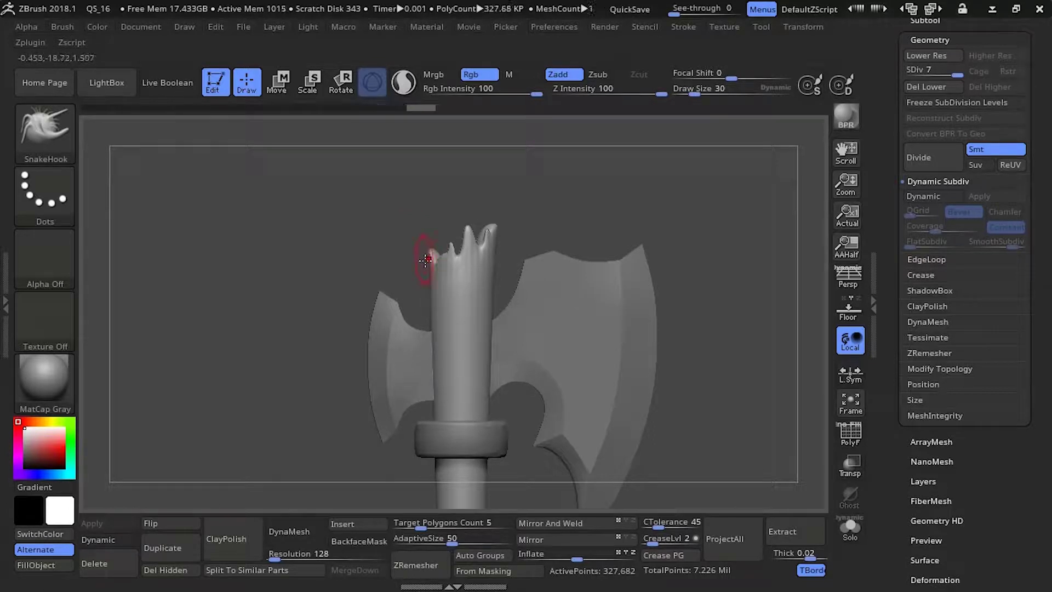
Flatten the rounded tips of the handle's splinters using the TrimDynamic brush at draw size 30
drag(442, 176, 353, 222)
key(b)
key(t)
key(d)
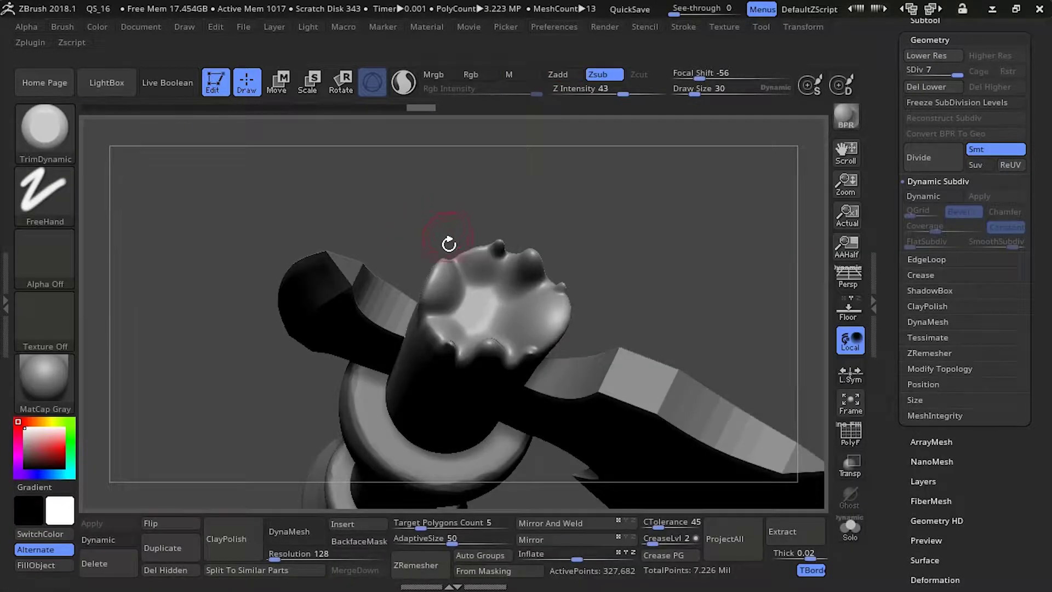
mouse_move(433, 276)
mouse_down()
mouse_move(424, 293)
mouse_move(489, 230)
mouse_move(516, 267)
mouse_up()
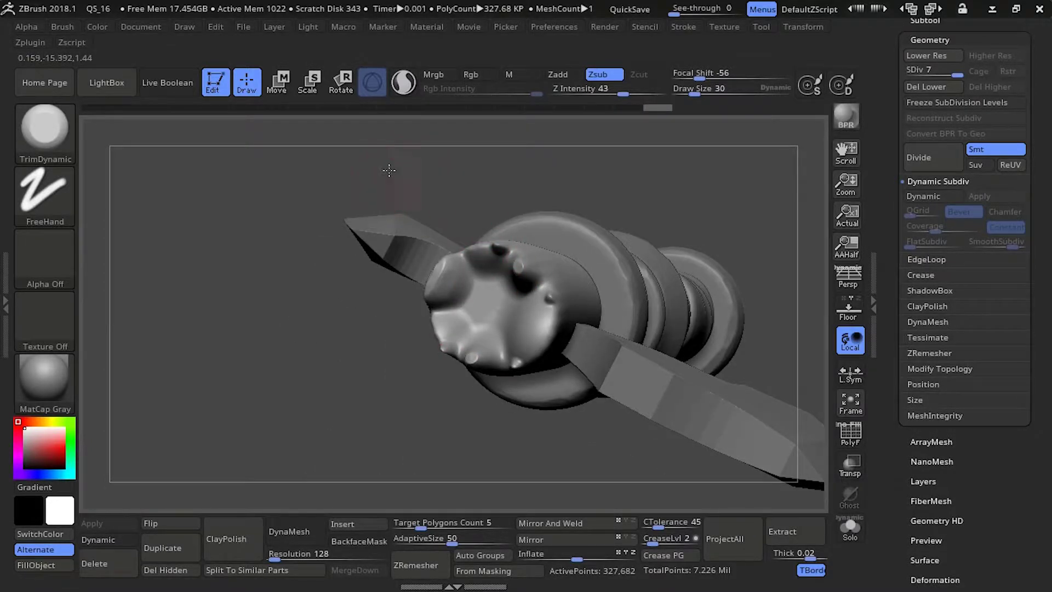
drag(387, 169, 482, 183)
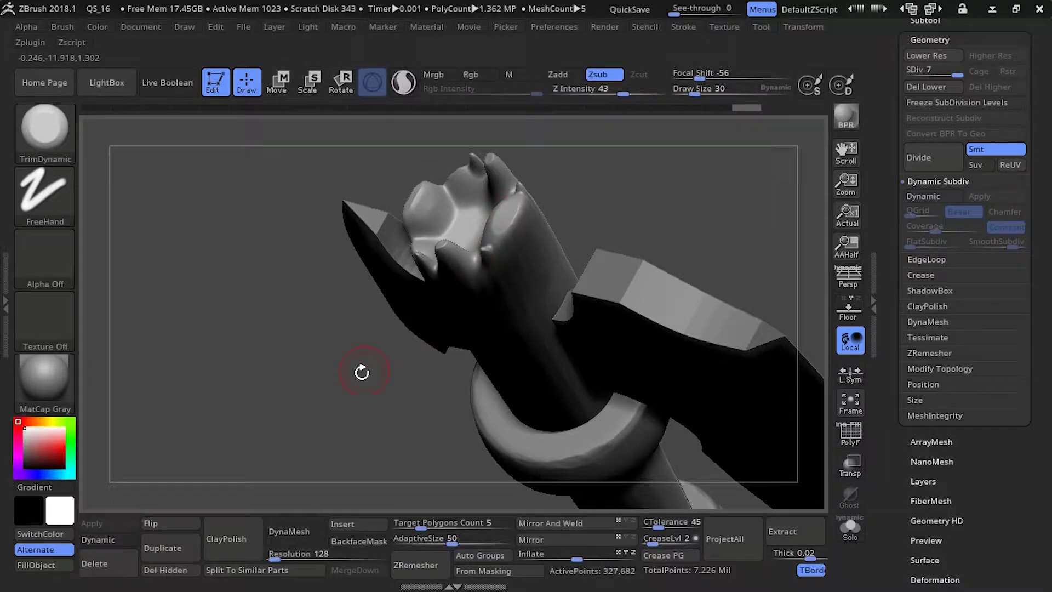
mouse_move(361, 371)
mouse_down()
mouse_move(351, 418)
mouse_move(345, 205)
mouse_move(309, 178)
mouse_move(313, 230)
mouse_up()
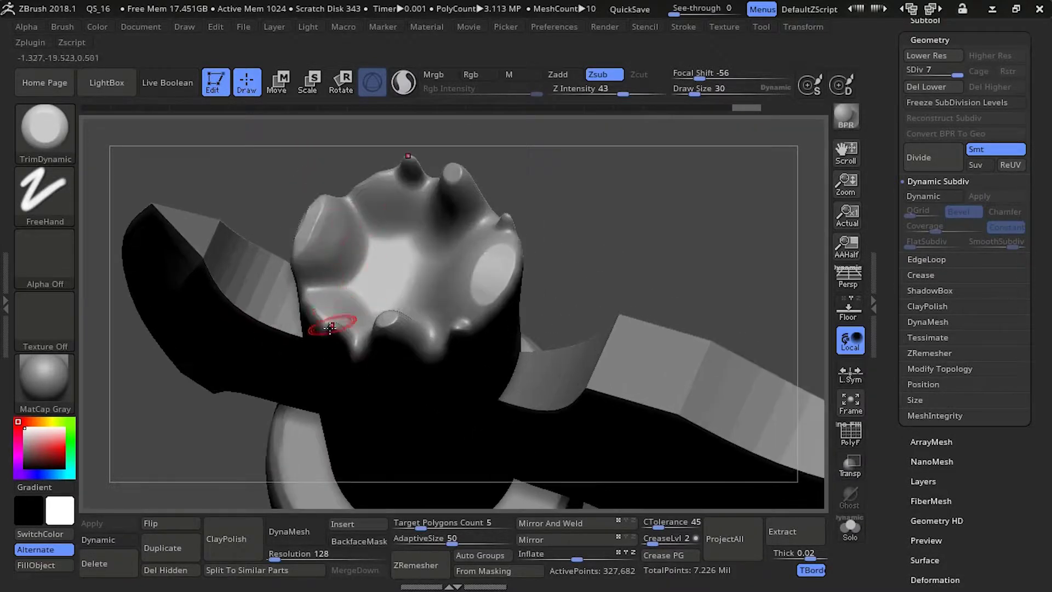
mouse_move(331, 322)
mouse_down()
mouse_move(234, 165)
mouse_move(243, 201)
mouse_up()
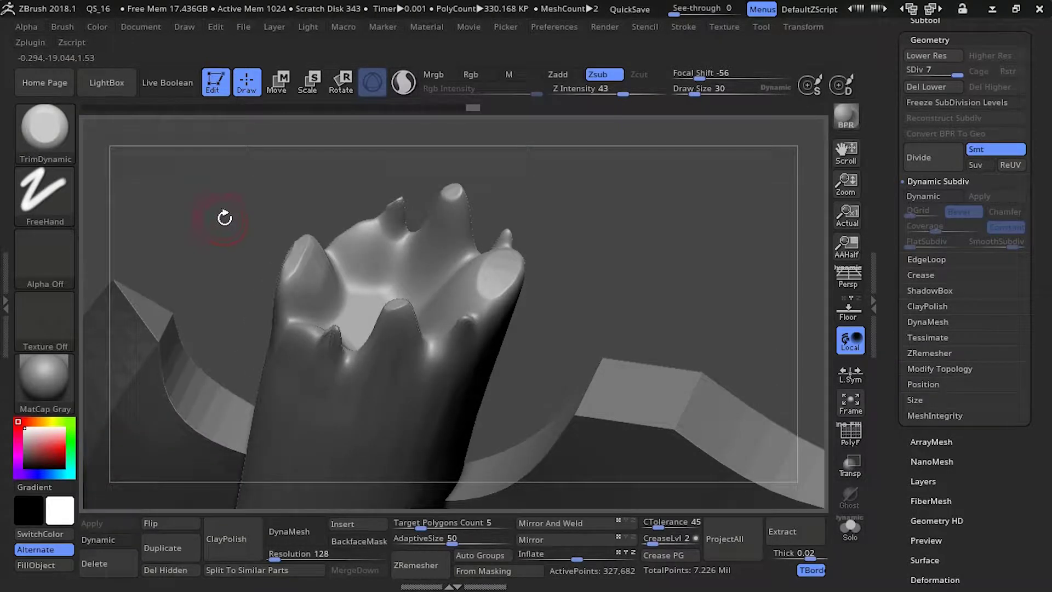
Convert the handle to a DynaMesh at resolution 128 without freezing its subdivision levels
click(294, 528)
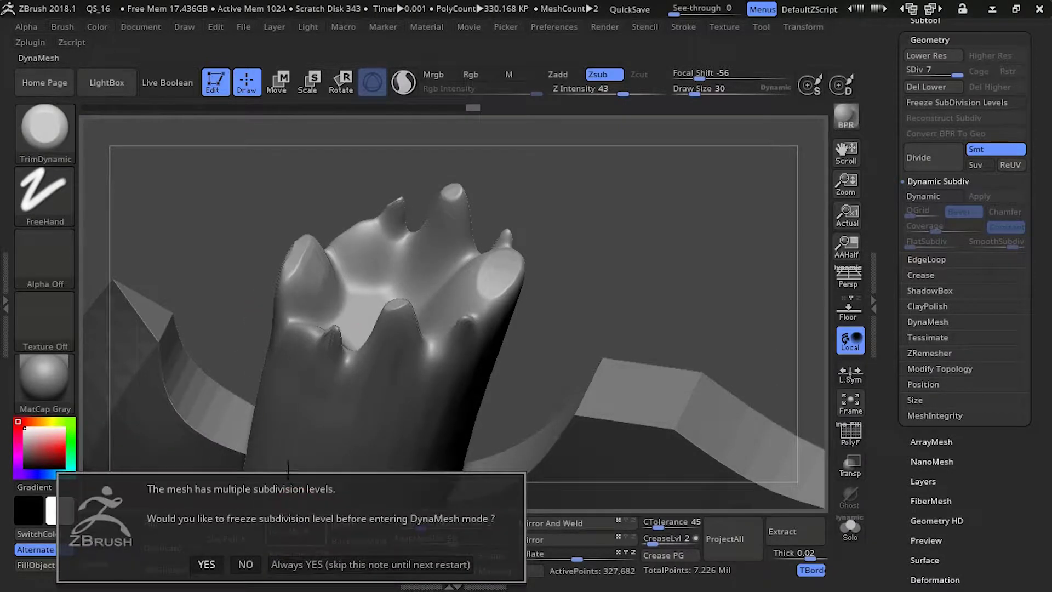
click(246, 564)
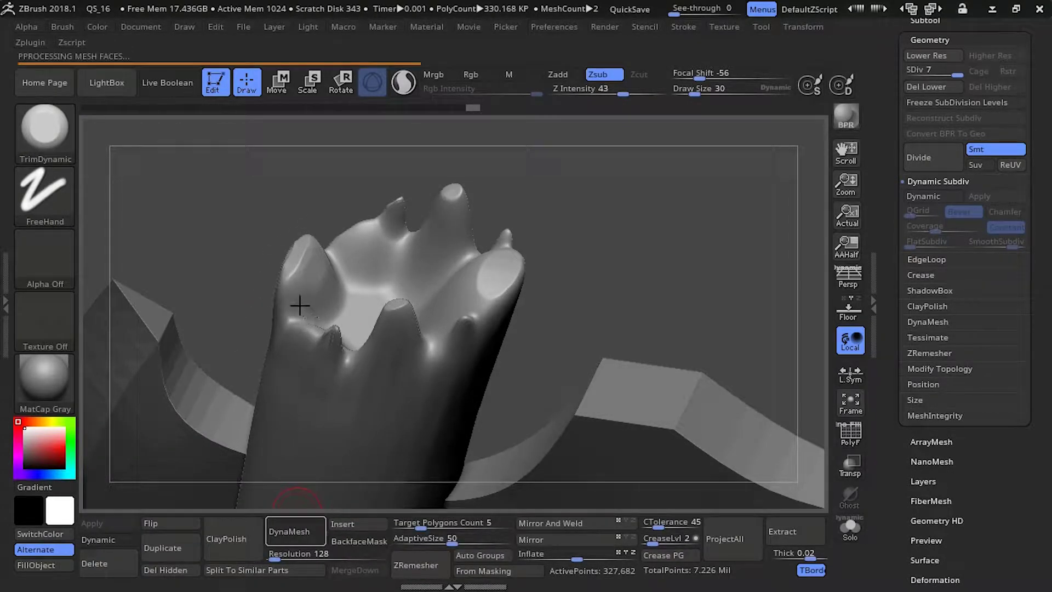
Thicken the thin splinters and the rim near the small blade using the Inflat brush at intensity 10
key(b)
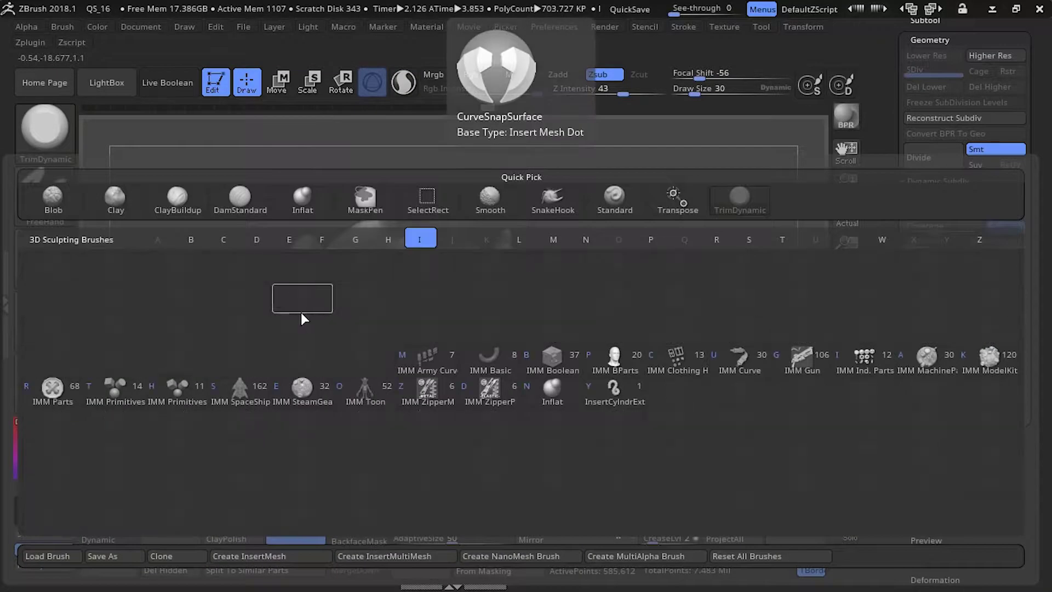
key(i)
key(n)
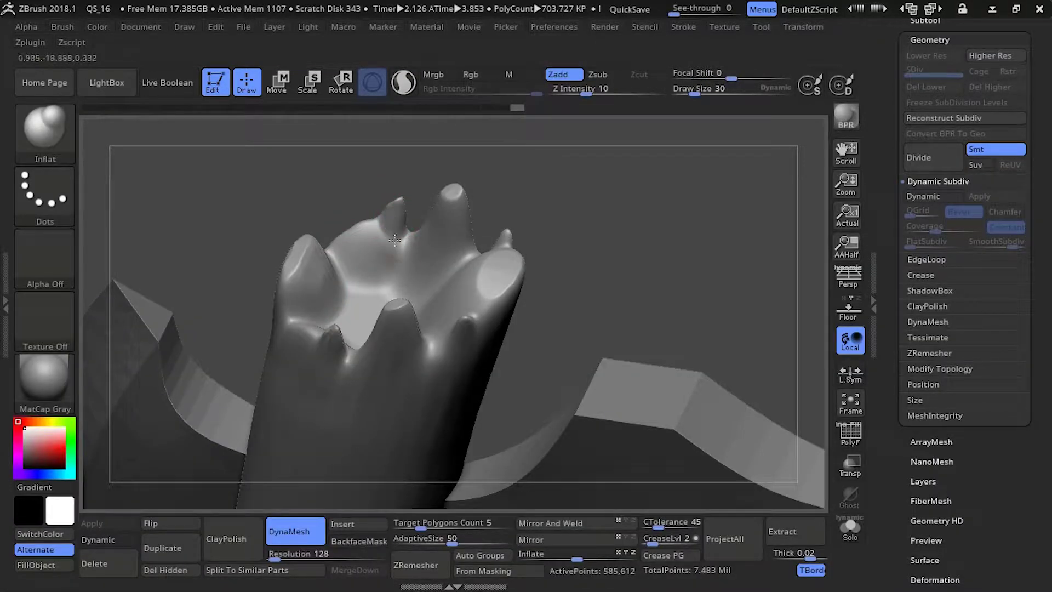
mouse_move(396, 240)
mouse_down()
mouse_move(316, 166)
mouse_move(356, 219)
mouse_up()
drag(383, 225, 384, 240)
drag(337, 189, 358, 235)
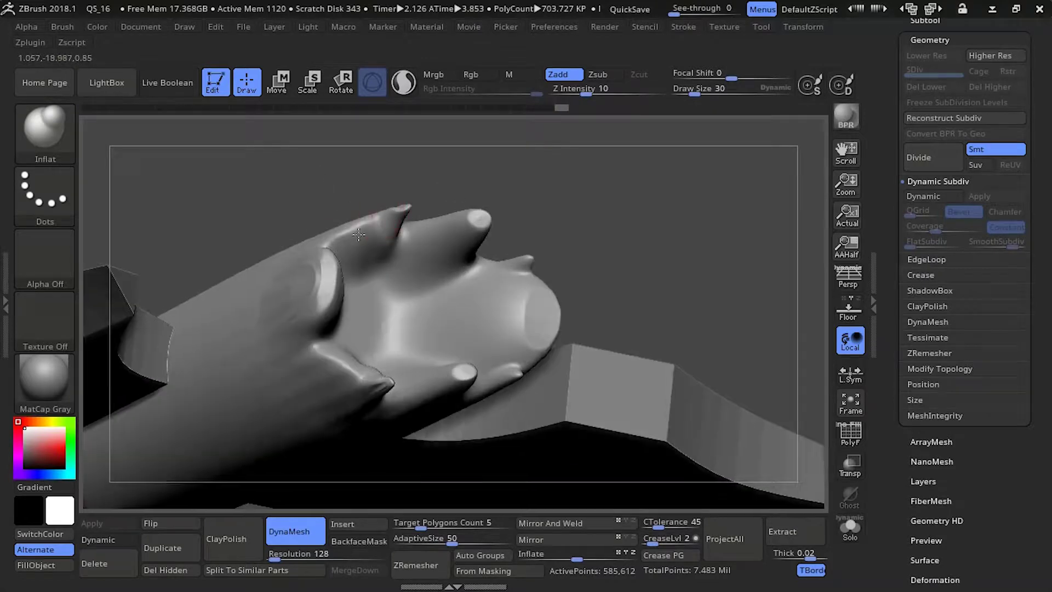
drag(347, 174, 390, 178)
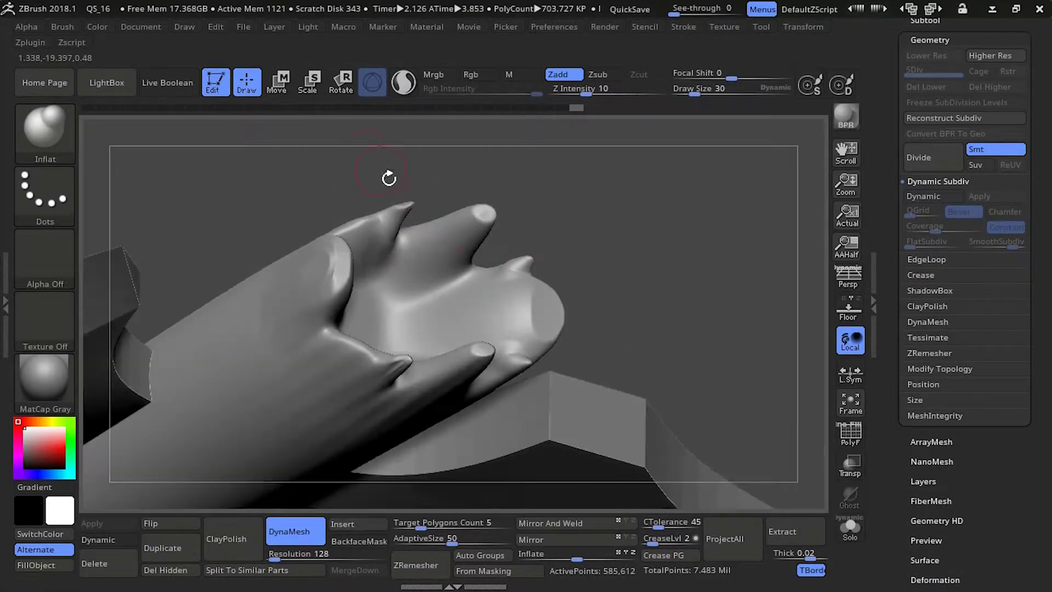
mouse_move(438, 242)
mouse_down()
mouse_move(396, 293)
mouse_move(382, 296)
mouse_up()
drag(401, 250, 428, 241)
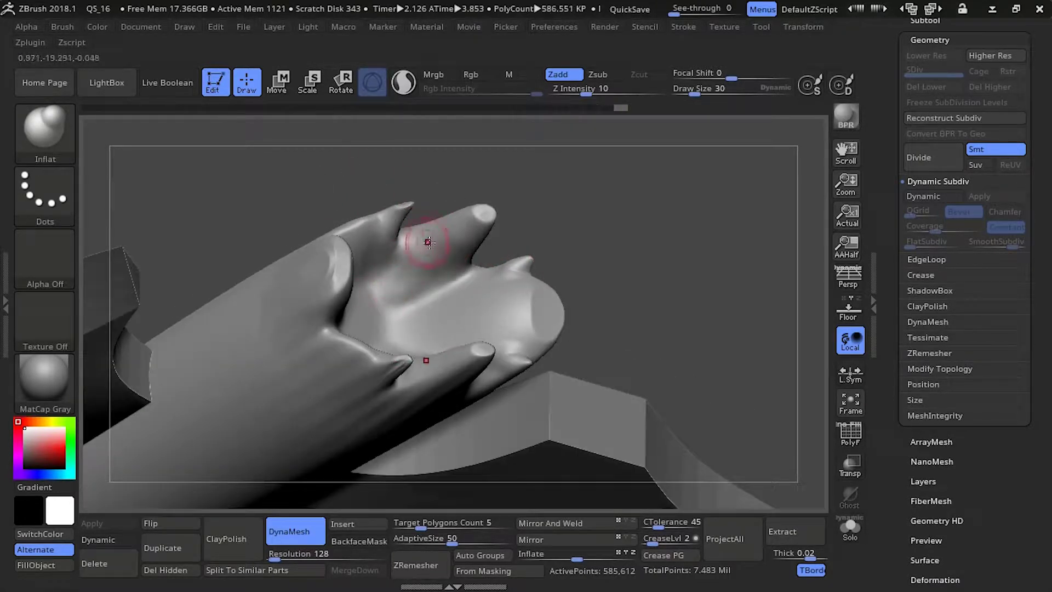
mouse_move(288, 162)
mouse_down()
mouse_move(219, 197)
mouse_move(212, 245)
mouse_up()
mouse_move(404, 268)
mouse_down()
mouse_move(425, 273)
mouse_move(407, 300)
mouse_move(418, 279)
mouse_move(396, 271)
mouse_move(408, 289)
mouse_up()
Plane down the inflated small splinters and adjoining rim near the small blade using TrimDynamic
key(b)
key(t)
key(d)
mouse_move(405, 285)
mouse_down()
mouse_move(408, 301)
mouse_move(392, 316)
mouse_up()
mouse_move(348, 309)
mouse_down()
mouse_move(414, 312)
mouse_move(391, 327)
mouse_up()
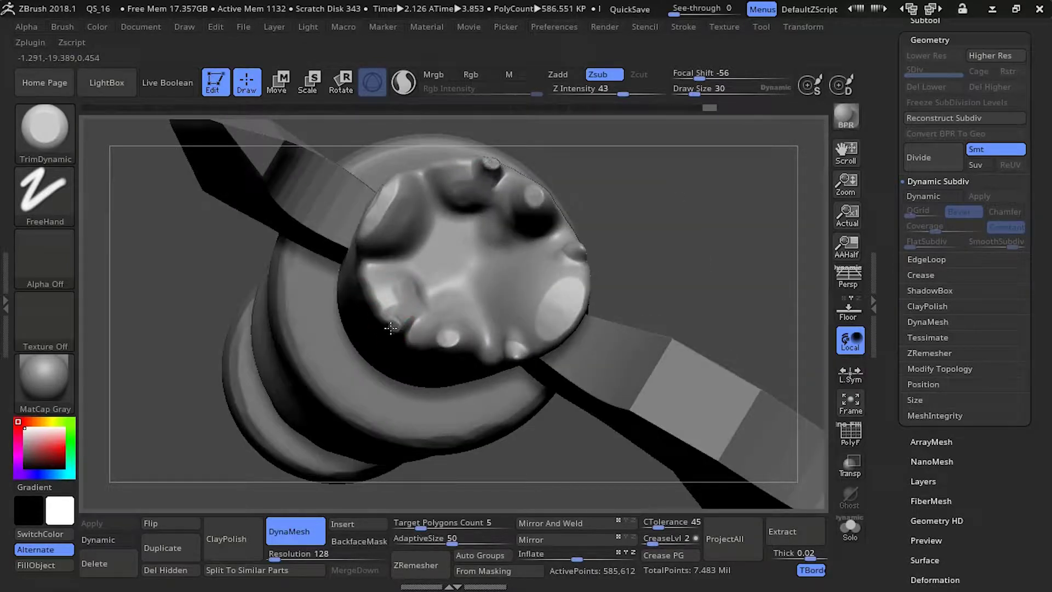
drag(199, 289, 164, 228)
right_drag(164, 228, 391, 325)
mouse_move(316, 207)
right_down()
mouse_move(335, 169)
mouse_move(301, 188)
mouse_move(327, 224)
right_up()
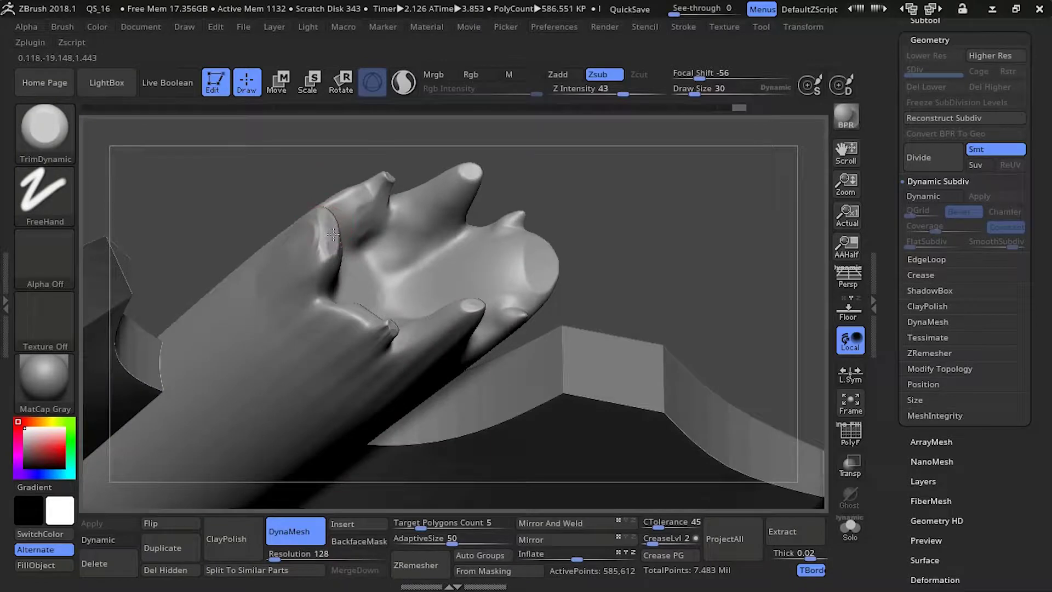
Cut flat facets into the outer and inner faces of the broad splinter facing the small blade
mouse_move(333, 235)
mouse_down()
mouse_move(323, 268)
mouse_move(310, 262)
mouse_up()
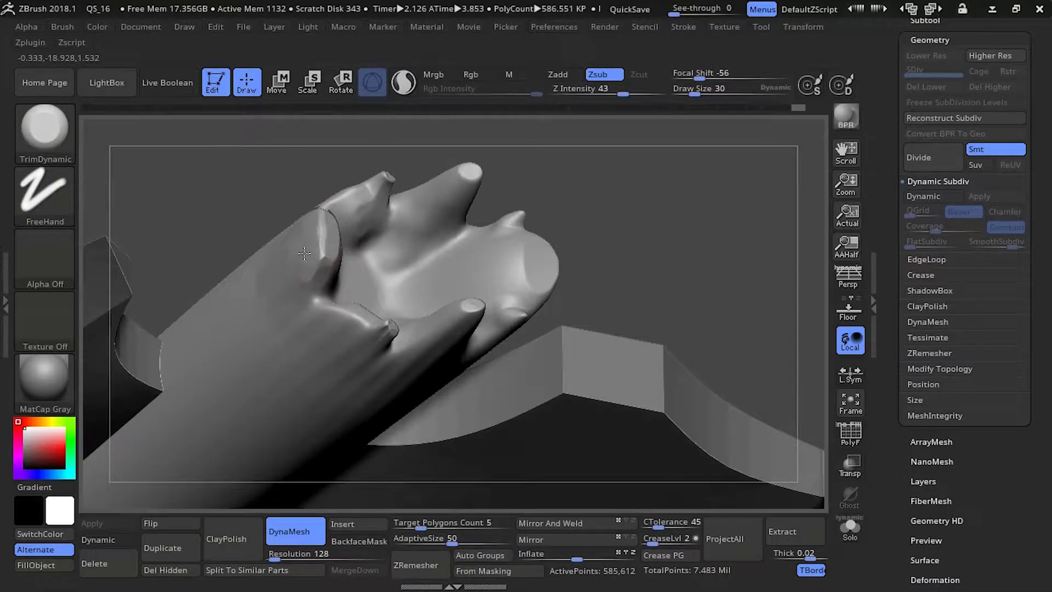
right_drag(304, 253, 296, 196)
drag(348, 252, 354, 214)
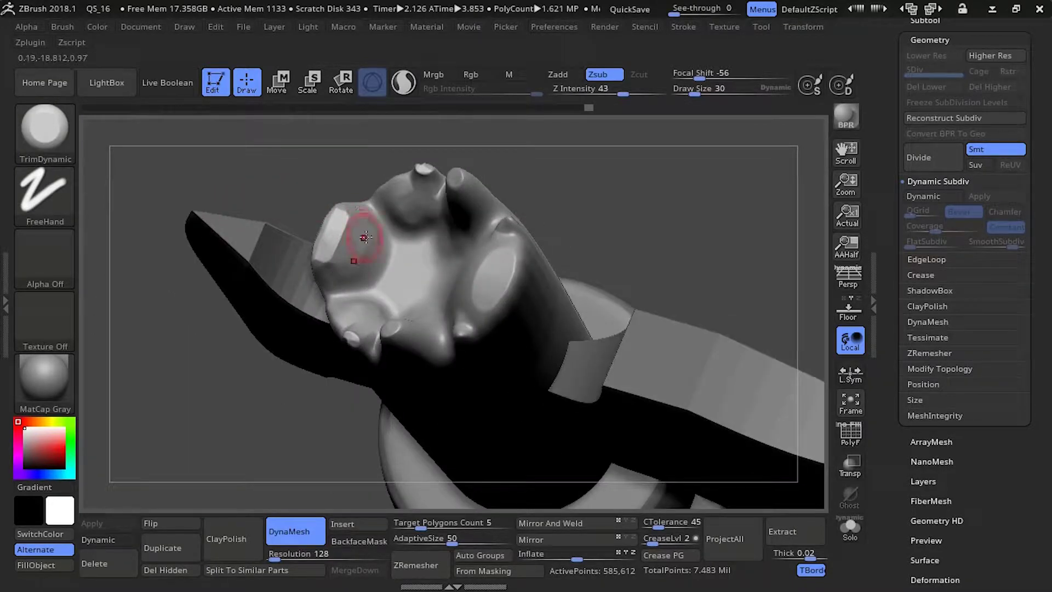
drag(368, 264, 367, 258)
Trim the mirrored pair of splinters next to the small-blade splinter into flat, chipped facets
drag(315, 167, 336, 139)
drag(406, 186, 399, 203)
drag(367, 151, 366, 202)
mouse_move(405, 244)
mouse_down()
mouse_move(404, 253)
mouse_move(419, 232)
mouse_up()
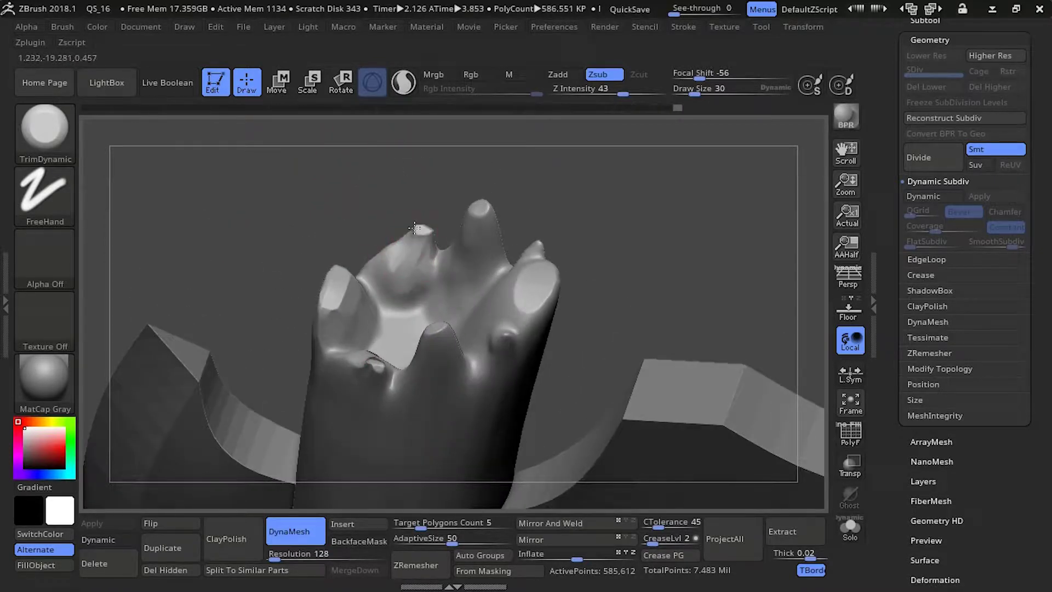
mouse_move(362, 203)
mouse_down()
mouse_move(432, 318)
mouse_move(418, 225)
mouse_move(387, 241)
mouse_move(391, 254)
mouse_move(410, 240)
mouse_up()
drag(398, 249, 415, 237)
drag(401, 188, 410, 148)
drag(439, 242, 451, 232)
drag(436, 189, 438, 115)
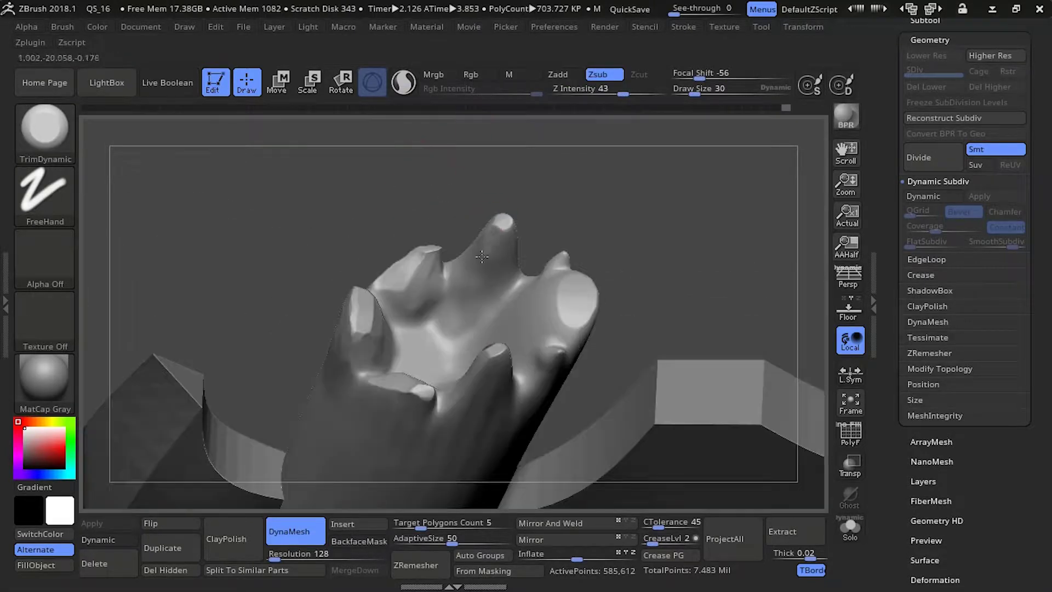
Trim the tall splinter on the large-blade side of the handle into flat facets on its inner and side faces
drag(497, 229, 481, 265)
mouse_move(482, 255)
right_down()
mouse_move(463, 207)
mouse_move(516, 223)
right_up()
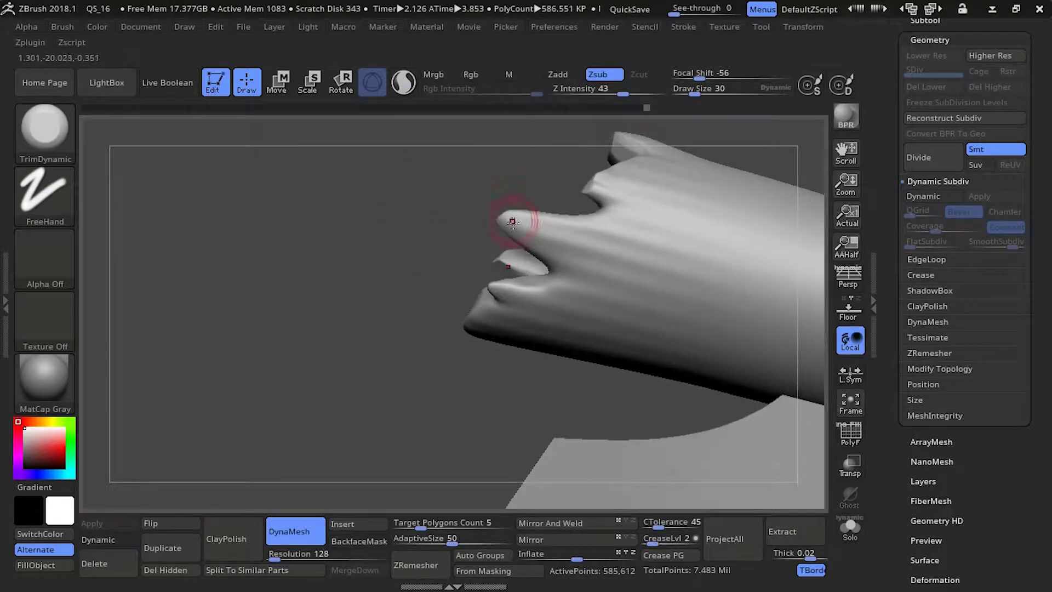
drag(557, 233, 515, 222)
mouse_move(434, 230)
mouse_down()
mouse_move(291, 183)
mouse_move(293, 236)
mouse_up()
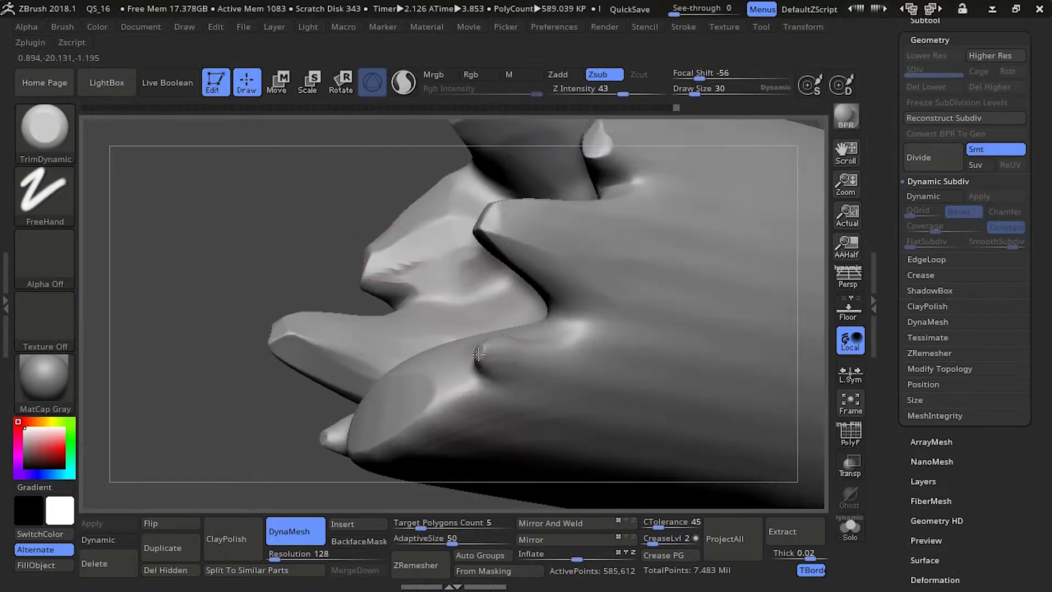
Cut chipped facets into the broad splinter facing the large blade and the small splinters beside it using TrimDynamic
drag(307, 340, 351, 296)
right_drag(416, 304, 449, 272)
drag(450, 273, 458, 281)
right_drag(458, 282, 444, 258)
mouse_move(441, 260)
mouse_down()
mouse_move(456, 273)
mouse_move(488, 271)
mouse_up()
mouse_move(472, 241)
right_down()
mouse_move(438, 263)
mouse_move(481, 286)
right_up()
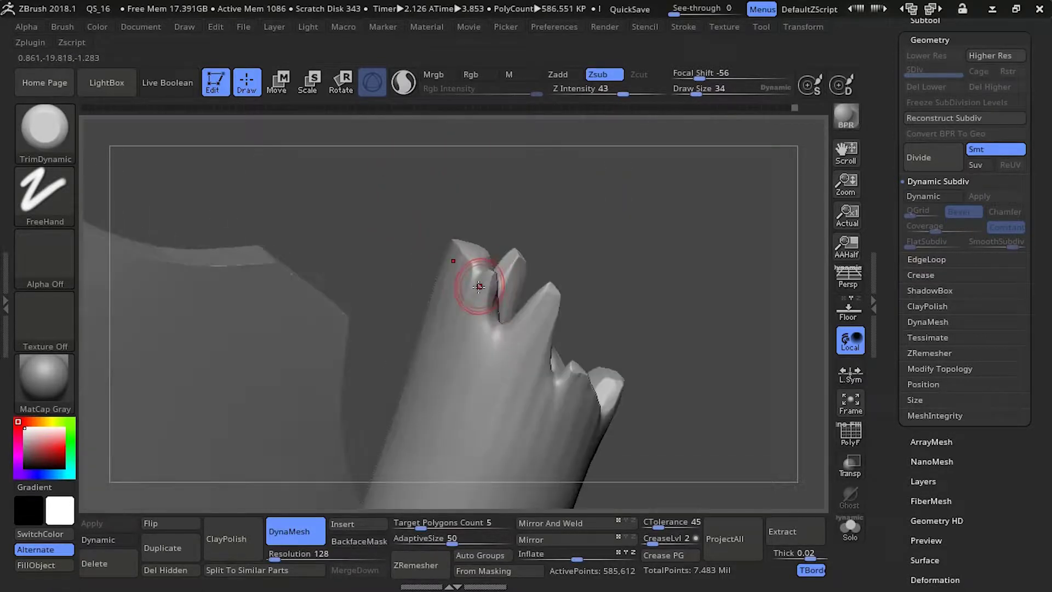
Flatten the outer face of the short broad splinter facing the small blade using TrimDynamic at draw size 34
right_drag(548, 323, 582, 339)
mouse_move(430, 231)
alt+mouse_down()
mouse_move(406, 197)
mouse_move(493, 236)
alt+mouse_up()
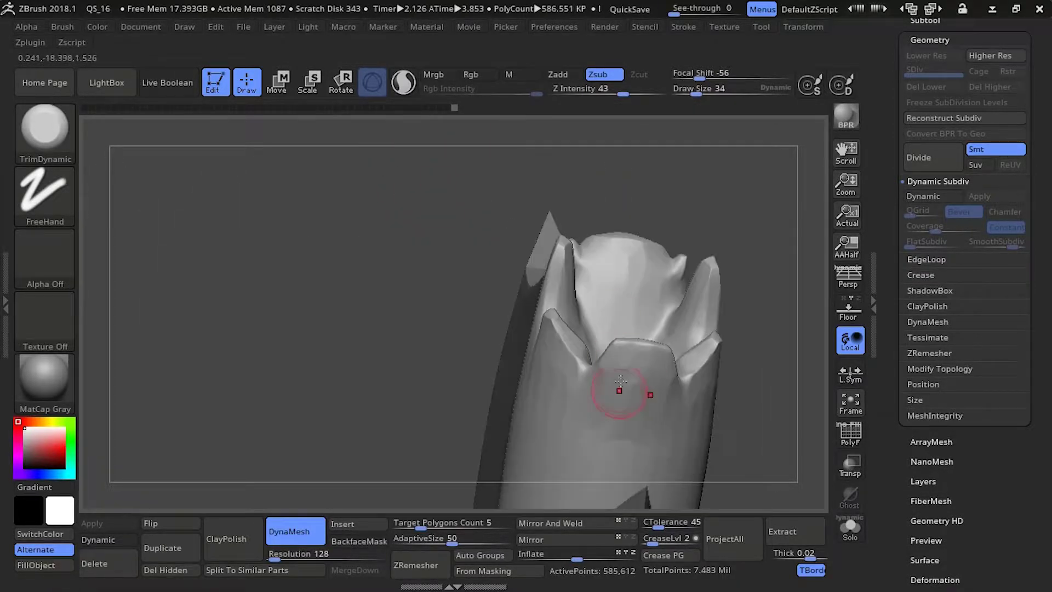
drag(620, 392, 619, 383)
mouse_move(340, 219)
alt+mouse_down()
mouse_move(288, 97)
mouse_move(305, 109)
alt+mouse_up()
key(f)
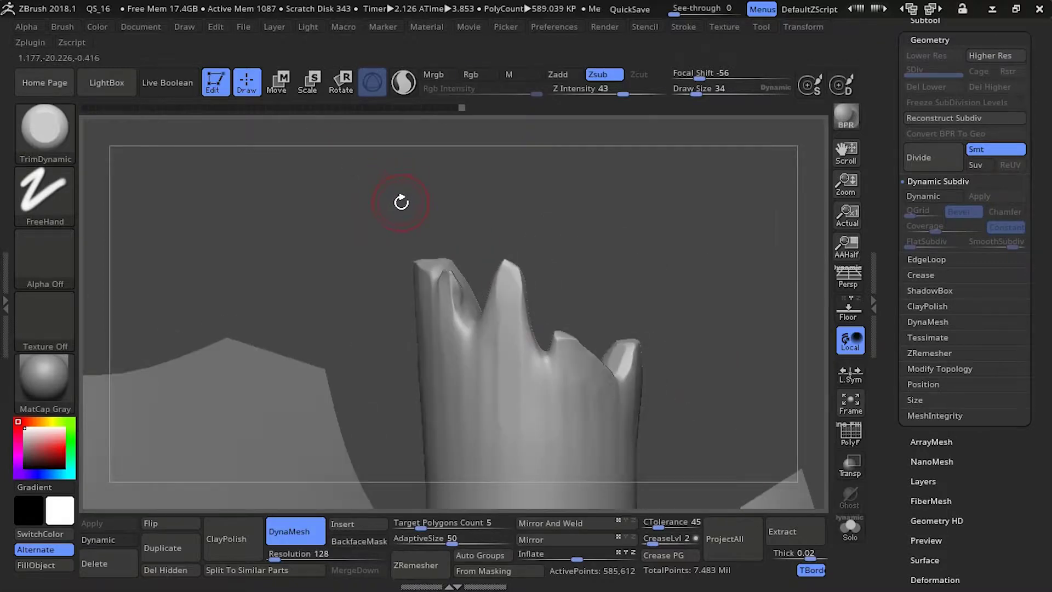
Reshape the splinters along the broken rim with the SnakeHook brush
key(b)
key(s)
key(h)
mouse_move(417, 194)
right_down()
mouse_move(272, 235)
mouse_move(531, 305)
mouse_move(599, 362)
right_up()
Plane the splinter tips and the inner faces of the hollow into flat facets using TrimDynamic
key(b)
key(t)
key(d)
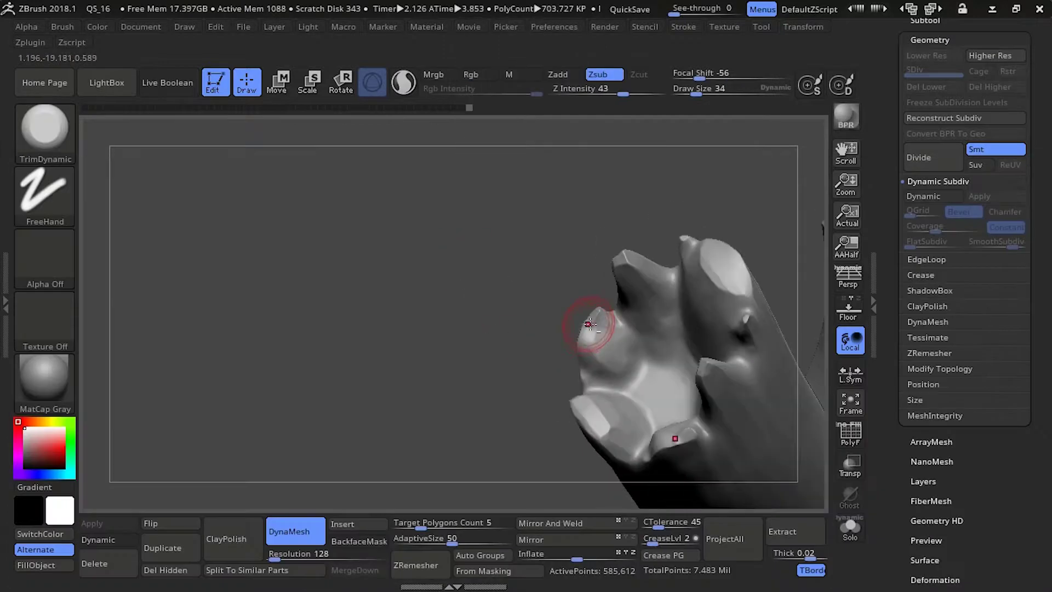
right_drag(618, 362, 630, 360)
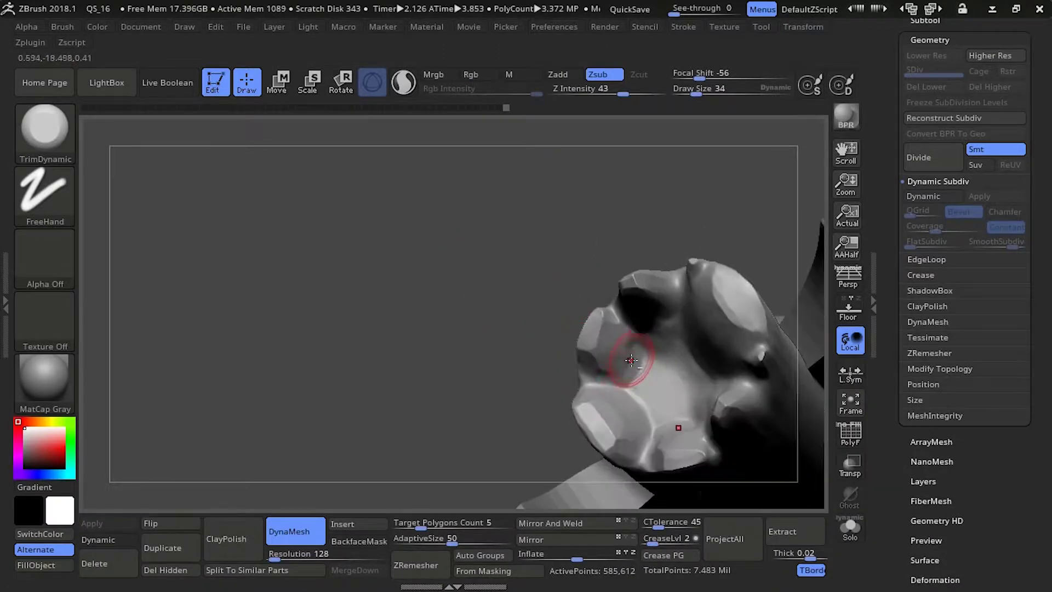
drag(629, 359, 635, 344)
mouse_move(636, 344)
right_down()
mouse_move(564, 258)
mouse_move(577, 258)
mouse_move(659, 376)
mouse_move(757, 301)
mouse_move(620, 207)
mouse_move(542, 219)
mouse_move(604, 276)
right_up()
Pull the splinter tips into more irregular shapes with the SnakeHook brush
key(b)
key(s)
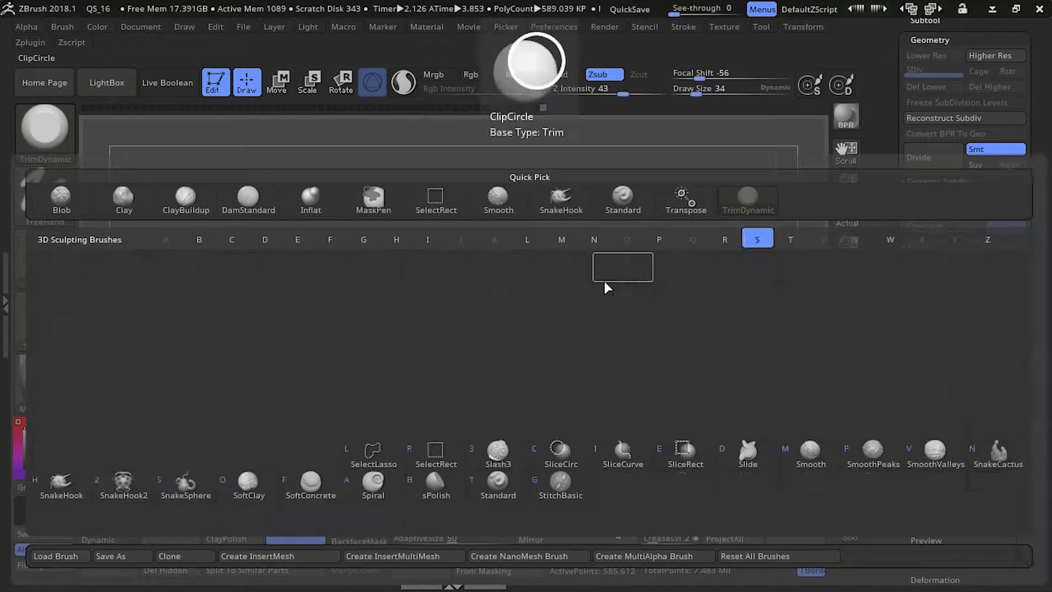
key(h)
drag(649, 296, 643, 279)
drag(660, 277, 675, 293)
Trim the pulled splinters back into flat chipped facets using TrimDynamic and smooth the rough areas
key(b)
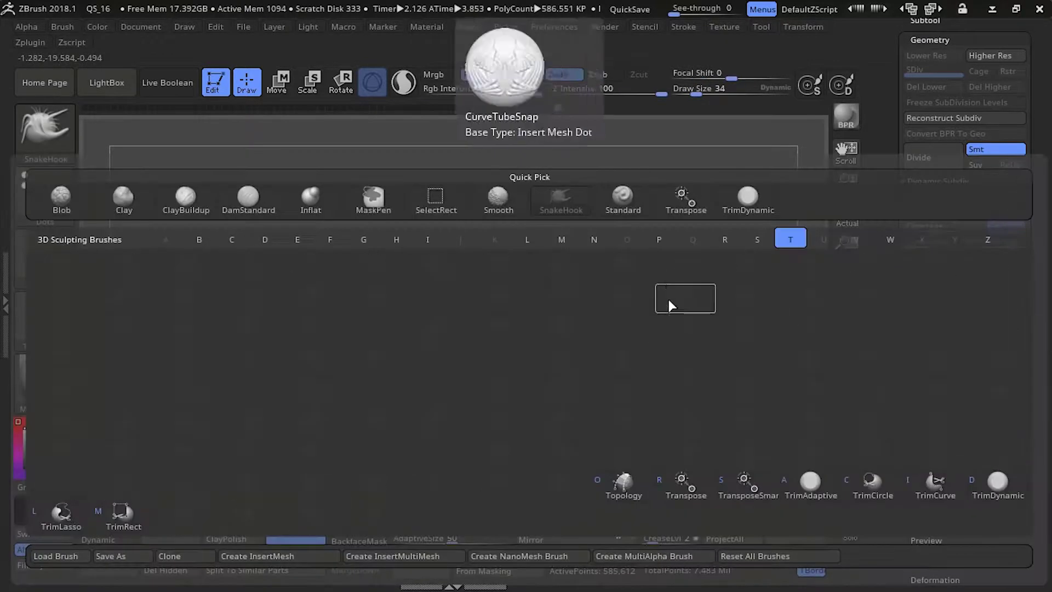
key(t)
key(d)
right_drag(629, 243, 665, 294)
mouse_move(655, 367)
right_down()
mouse_move(531, 210)
mouse_move(705, 287)
mouse_move(690, 289)
mouse_move(639, 216)
mouse_move(541, 269)
mouse_move(575, 150)
mouse_move(558, 275)
mouse_move(628, 378)
right_up()
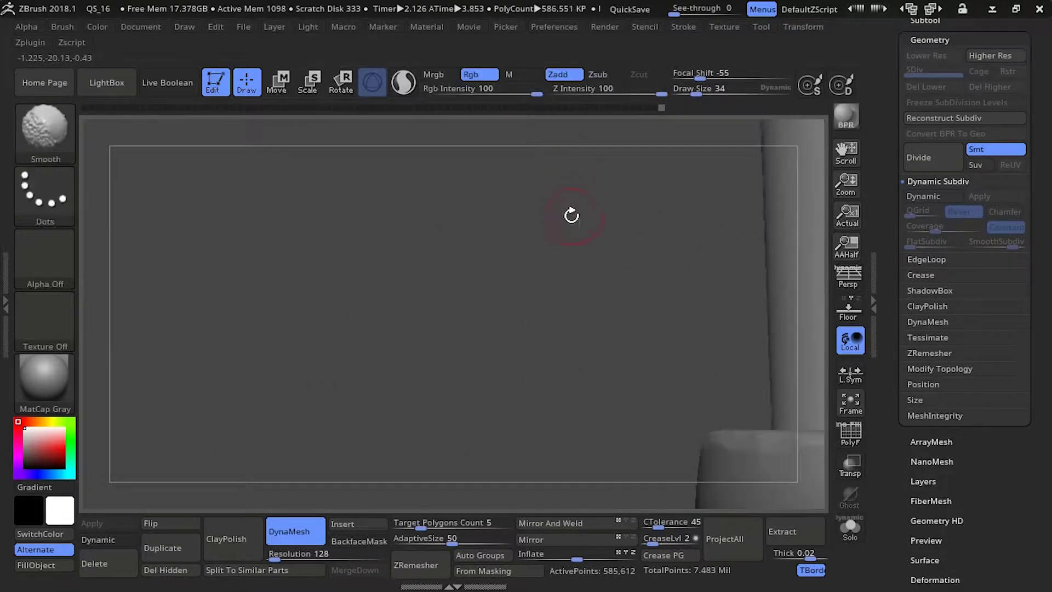
right_drag(541, 270, 310, 247)
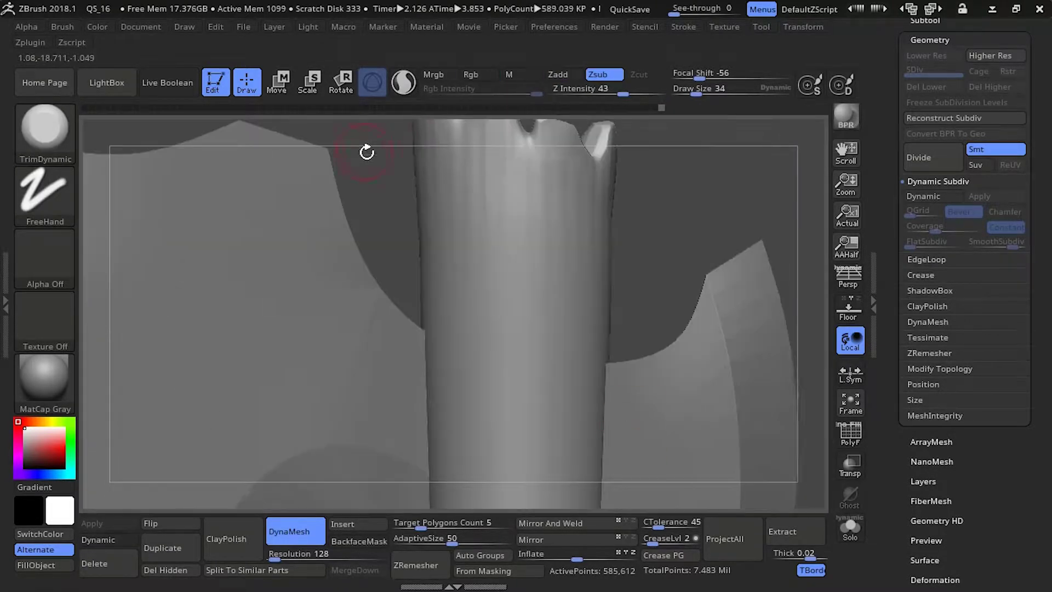
Adjust the silhouette of the splinters around the rim using SnakeHook at draw size 42
key(s)
key(b)
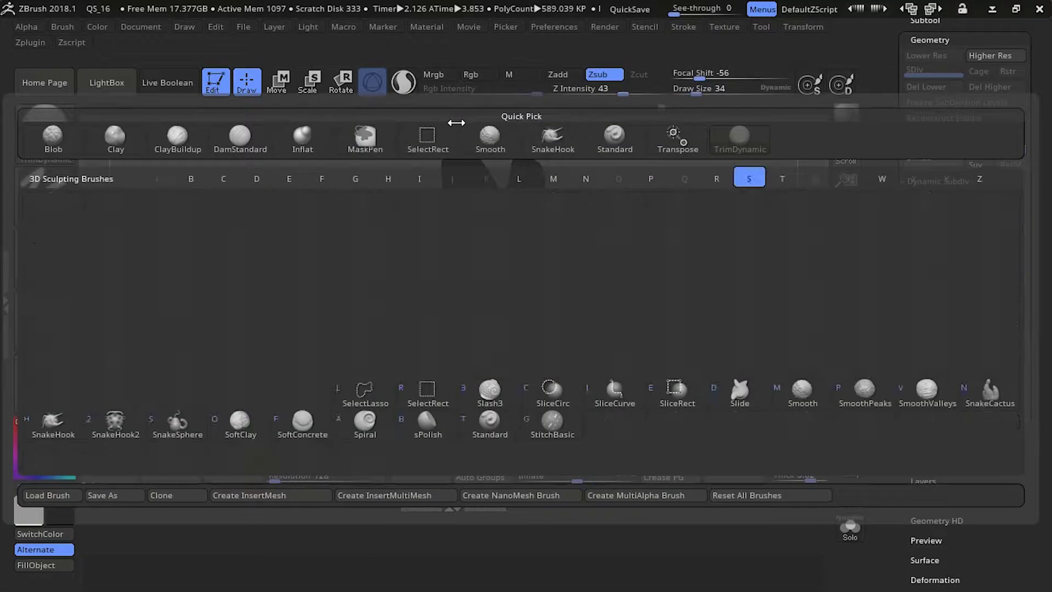
key(s)
key(h)
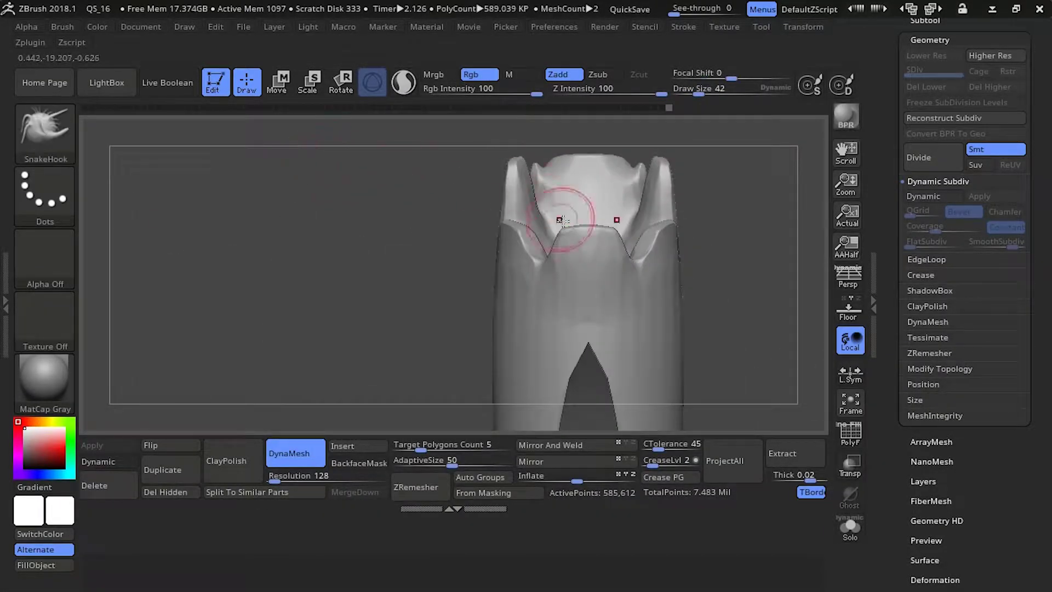
mouse_move(373, 230)
mouse_down()
mouse_move(430, 223)
mouse_move(616, 269)
mouse_up()
mouse_move(466, 208)
alt+mouse_down()
mouse_move(456, 108)
mouse_move(466, 203)
alt+mouse_up()
mouse_move(652, 180)
mouse_down()
mouse_move(597, 180)
mouse_move(642, 235)
mouse_move(599, 188)
mouse_up()
Carve a sharp crack from the notch between two splinters down the handle using DamStandard at draw size 18
key(b)
key(d)
key(s)
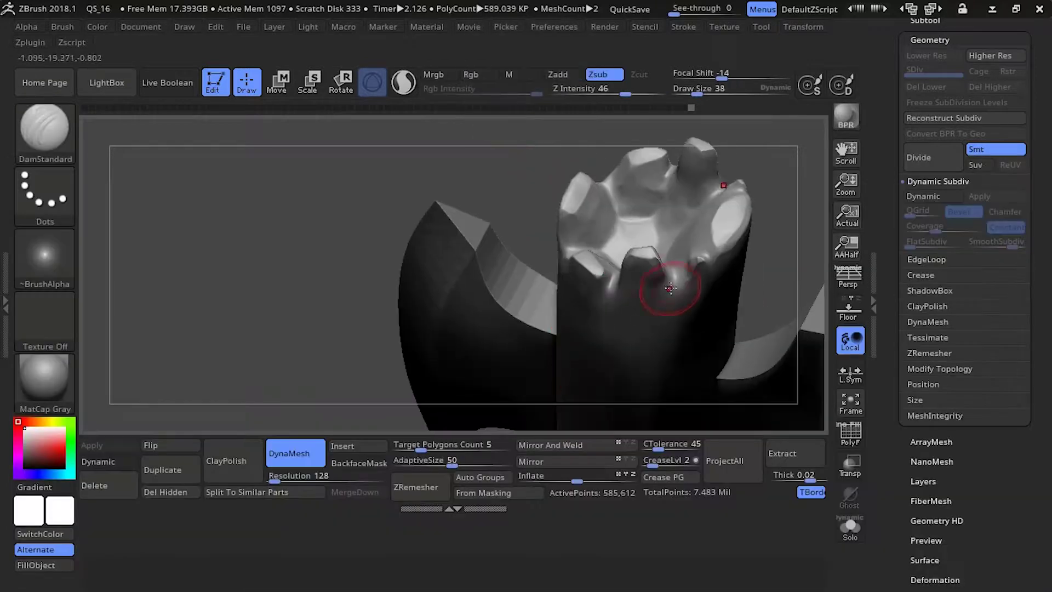
drag(437, 187, 686, 312)
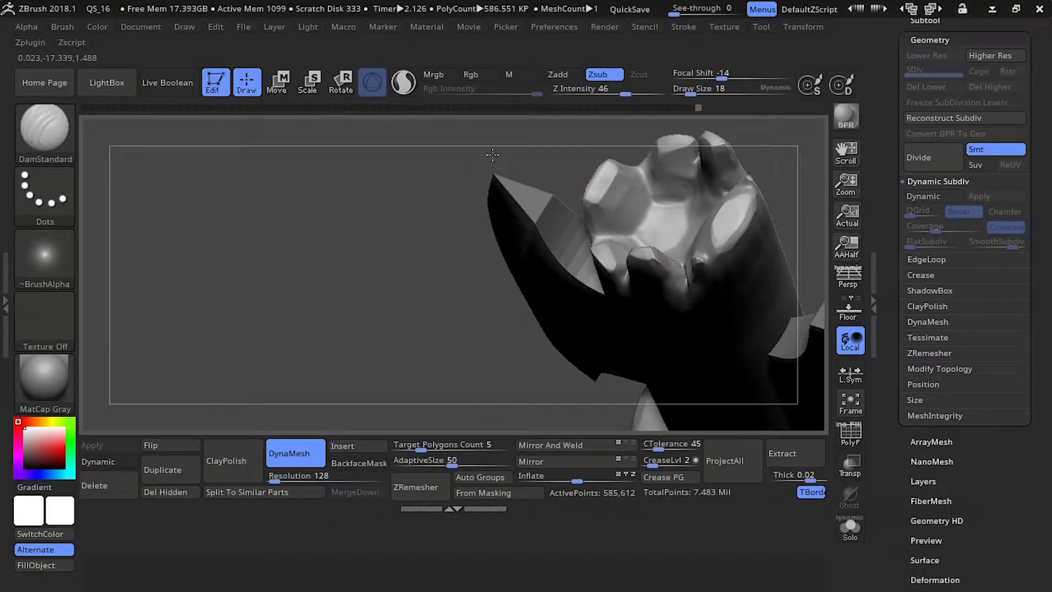
drag(493, 155, 516, 106)
drag(625, 219, 595, 220)
drag(691, 256, 695, 356)
alt+drag(570, 211, 502, 64)
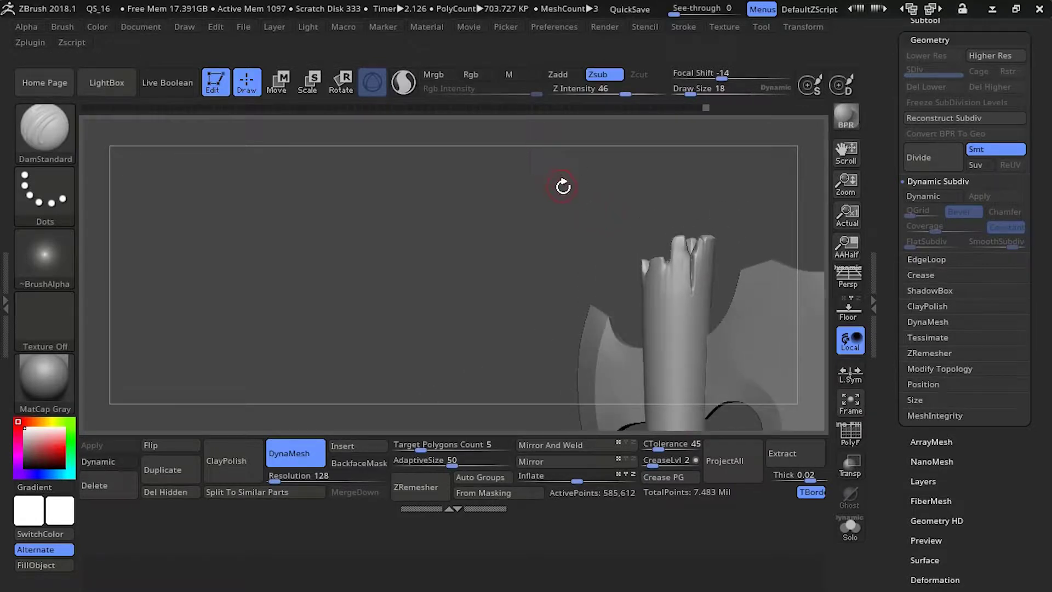
Carve long thin cracks from the splinter notches down the shaft using DamStandard at draw size 14
mouse_move(563, 186)
mouse_down()
mouse_move(577, 202)
mouse_move(550, 176)
mouse_move(689, 226)
mouse_move(677, 283)
mouse_up()
drag(686, 211, 688, 313)
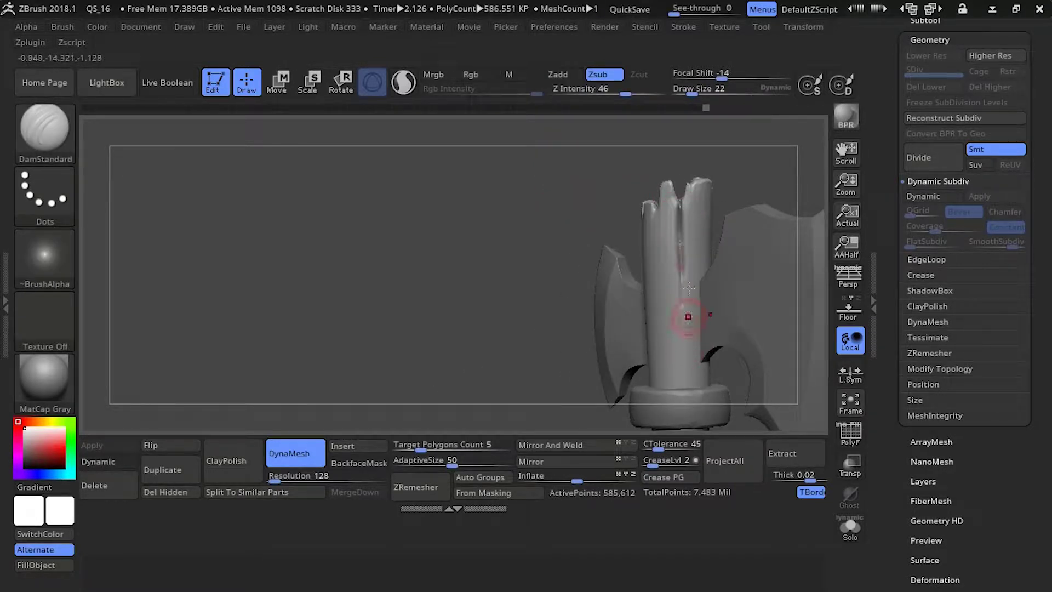
key(ctrl+z)
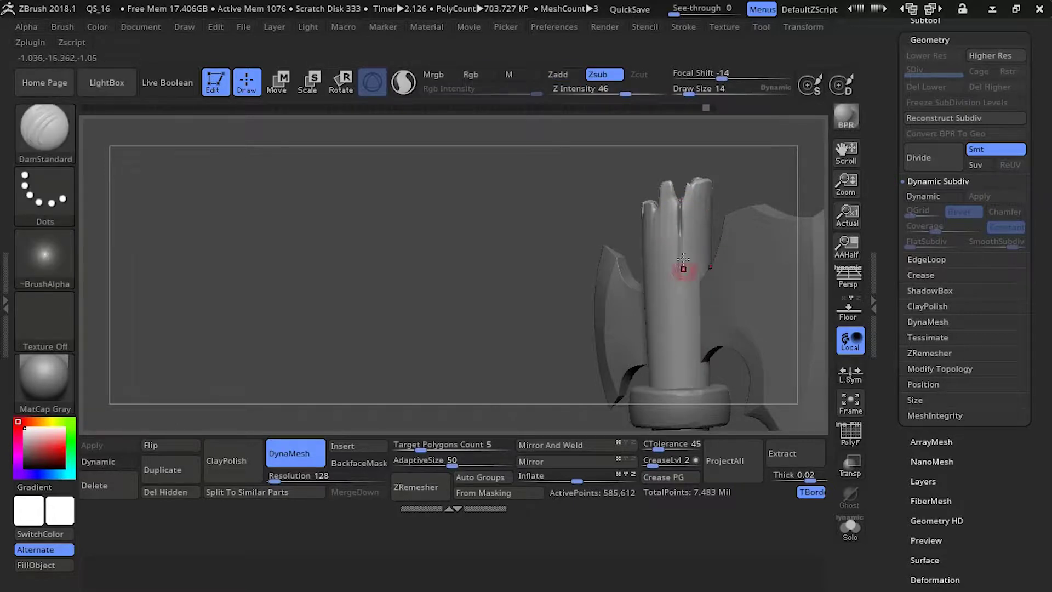
mouse_move(642, 222)
right_down()
mouse_move(580, 158)
mouse_move(616, 233)
right_up()
drag(633, 218, 637, 328)
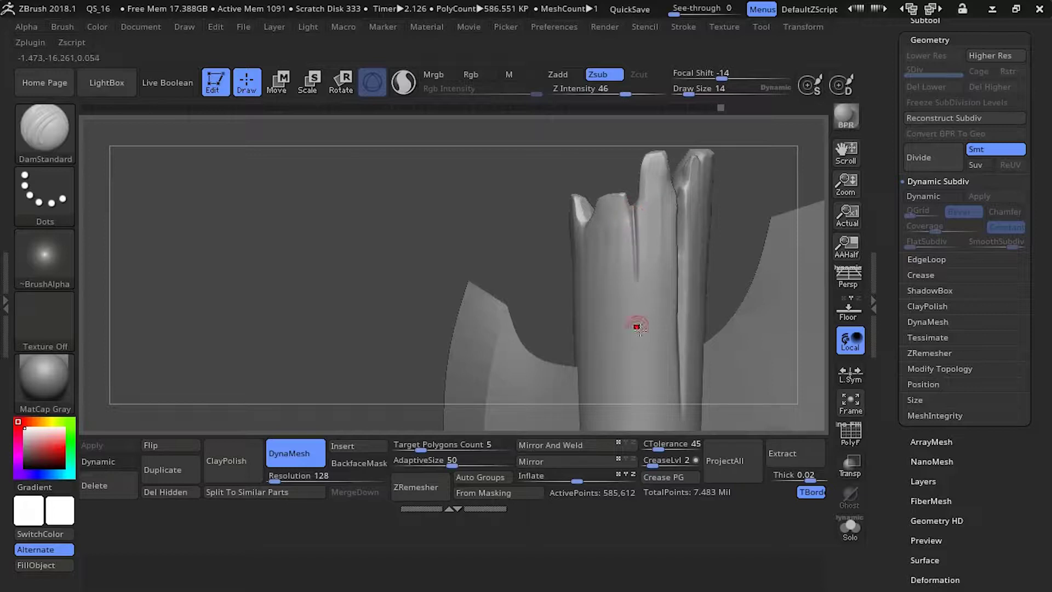
Restore the cracked handle from the undo history and carve cracks at the notches between the small-blade-side splinters
drag(542, 174, 472, 214)
key(ctrl+shift)
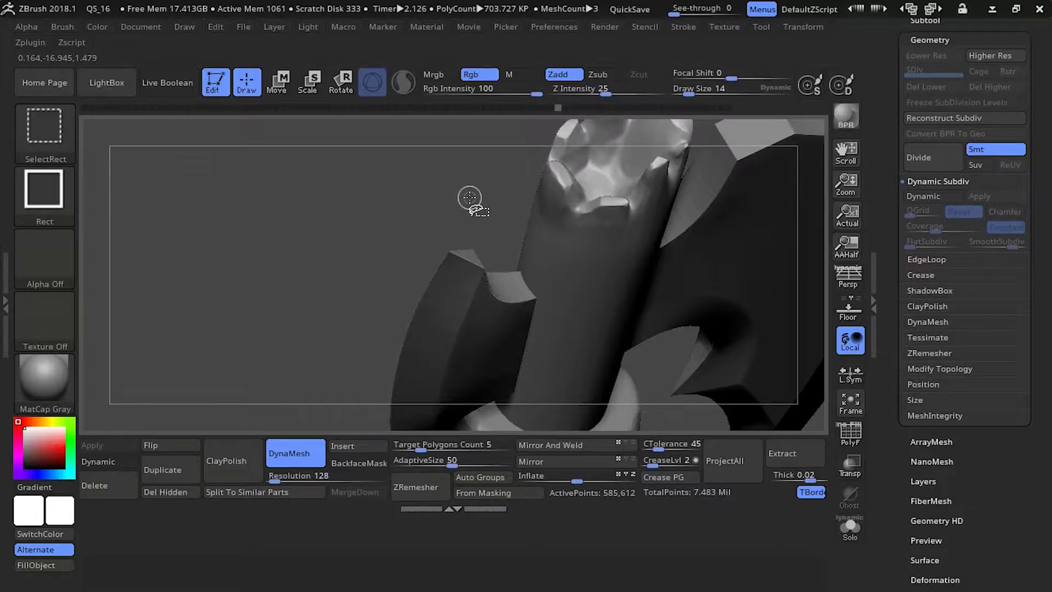
click(723, 107)
drag(463, 195, 482, 305)
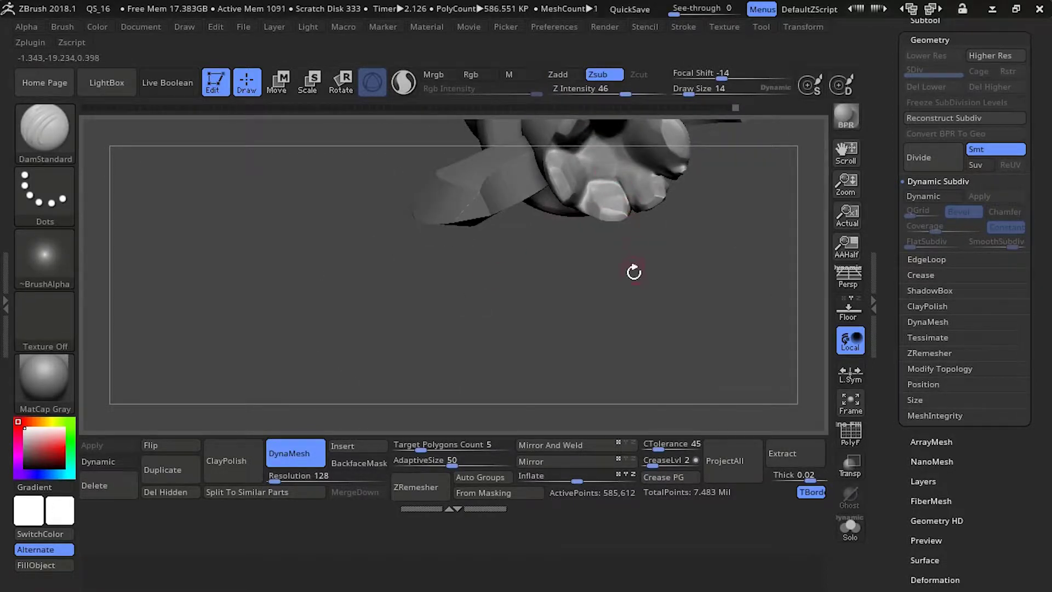
drag(634, 272, 645, 174)
drag(645, 233, 640, 170)
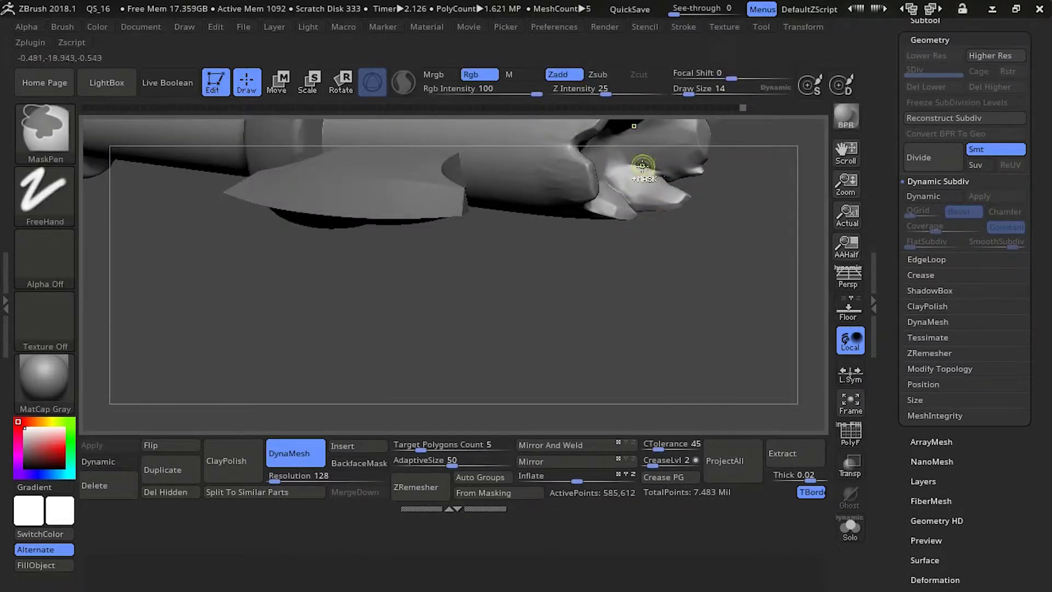
drag(712, 276, 550, 111)
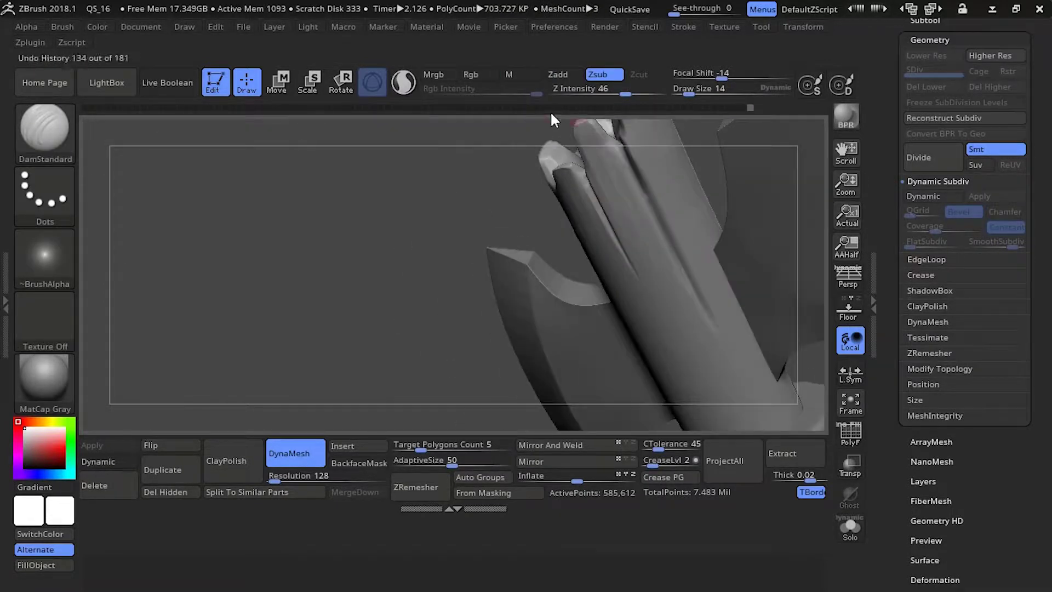
Isolate the handle and carve a long lengthwise crack along the middle of the shaft
drag(438, 185, 439, 103)
drag(474, 191, 785, 371)
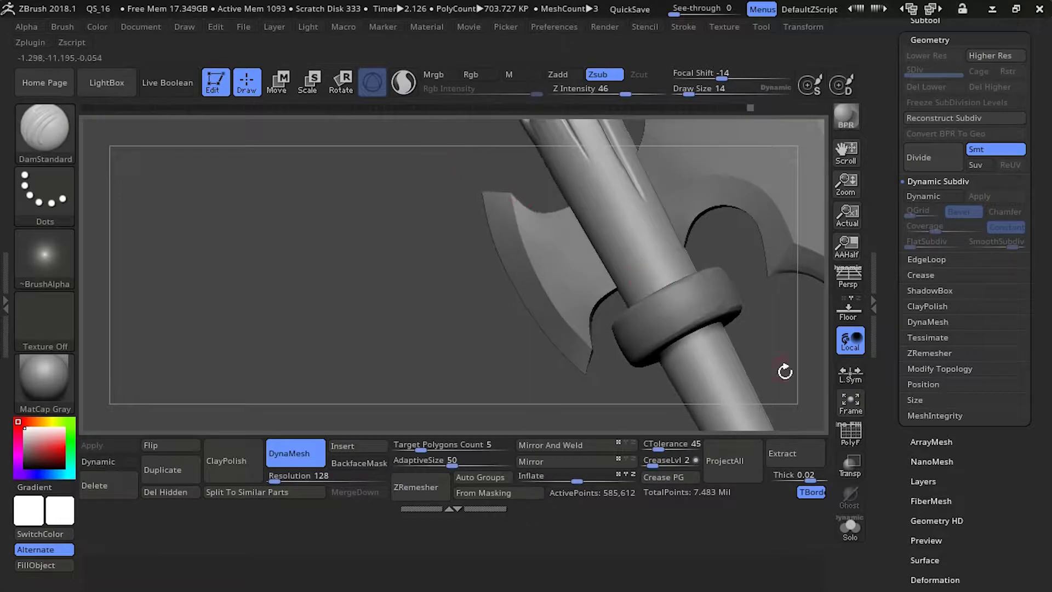
click(849, 523)
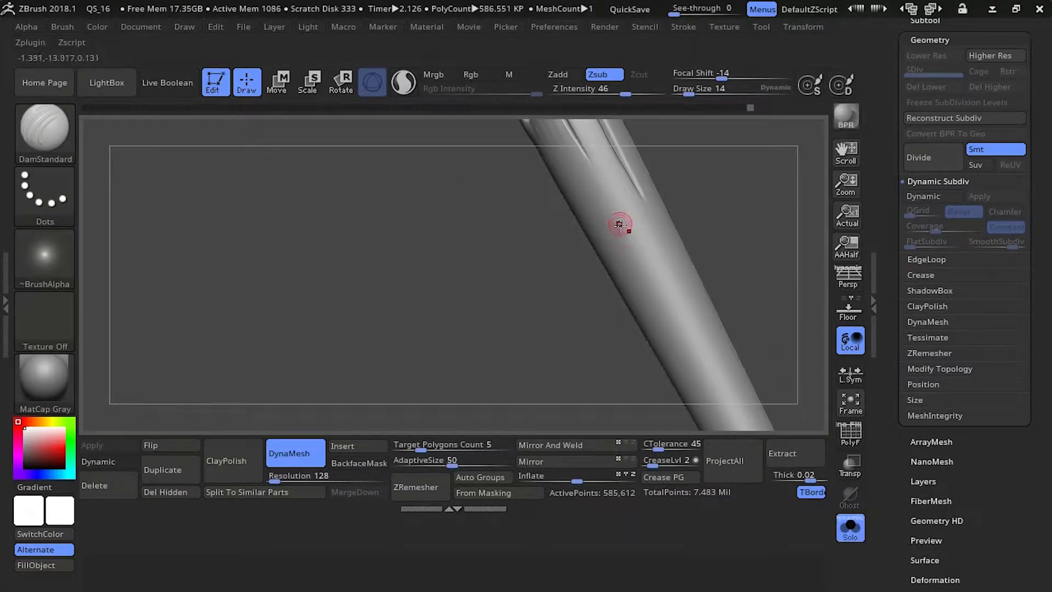
drag(619, 224, 711, 374)
key(ctrl+z)
drag(622, 224, 719, 386)
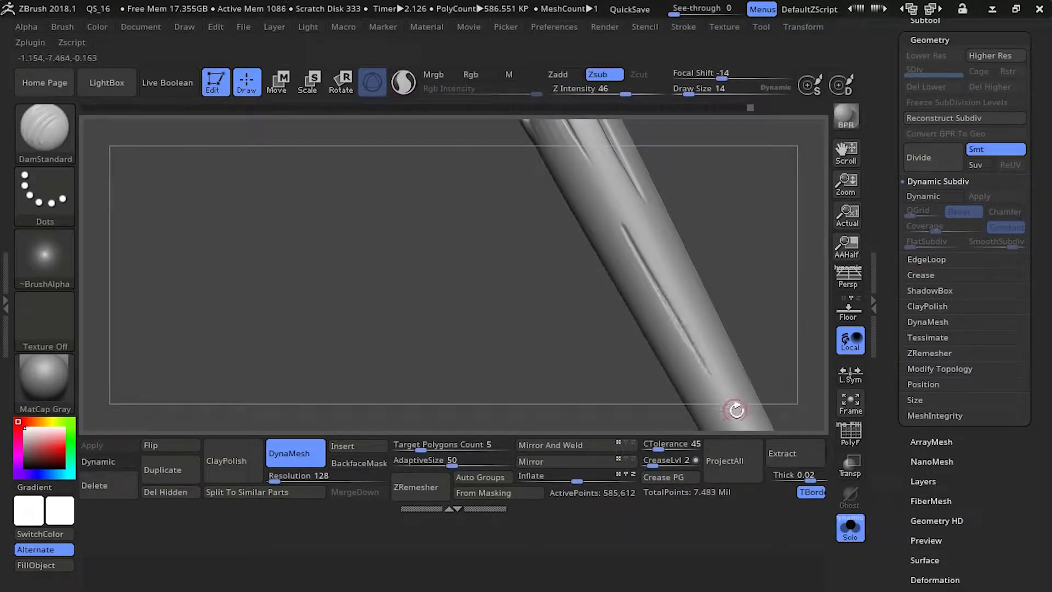
Carve a split at the lower end of the handle, running from the end cap up the shaft
alt+drag(581, 312, 540, 205)
drag(563, 255, 589, 268)
shift+drag(656, 351, 670, 362)
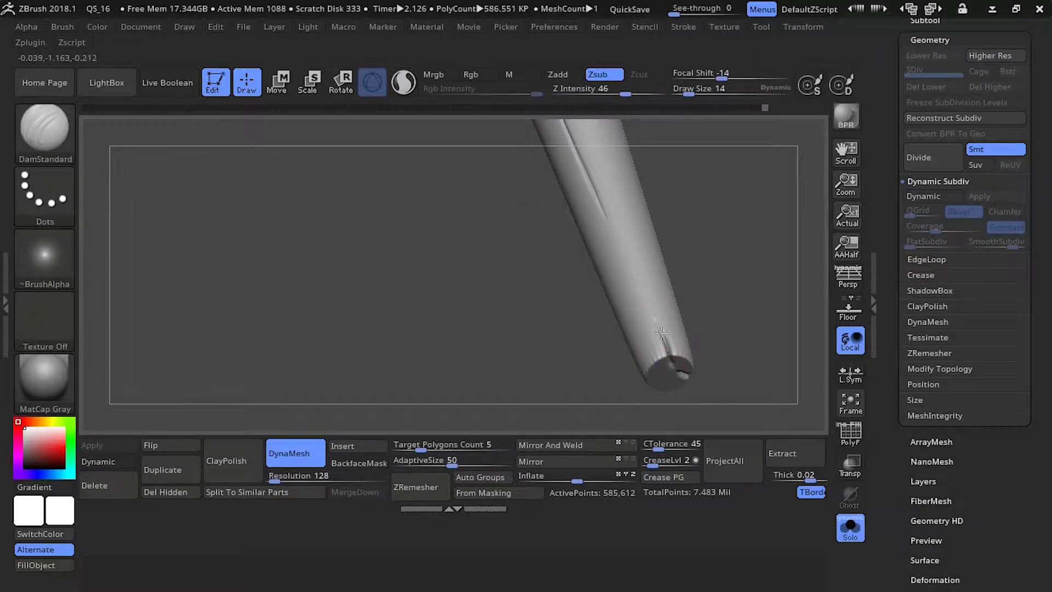
mouse_move(561, 247)
mouse_down()
mouse_move(575, 305)
mouse_move(627, 321)
mouse_move(545, 341)
mouse_move(541, 314)
mouse_move(510, 340)
mouse_move(540, 337)
mouse_move(523, 328)
mouse_move(533, 320)
mouse_up()
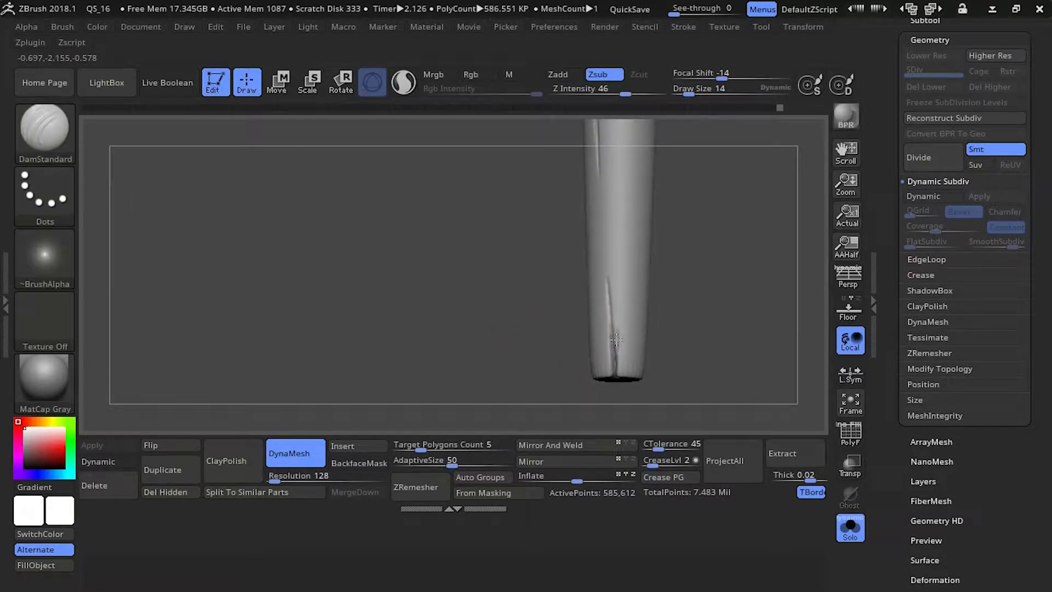
drag(618, 315, 614, 250)
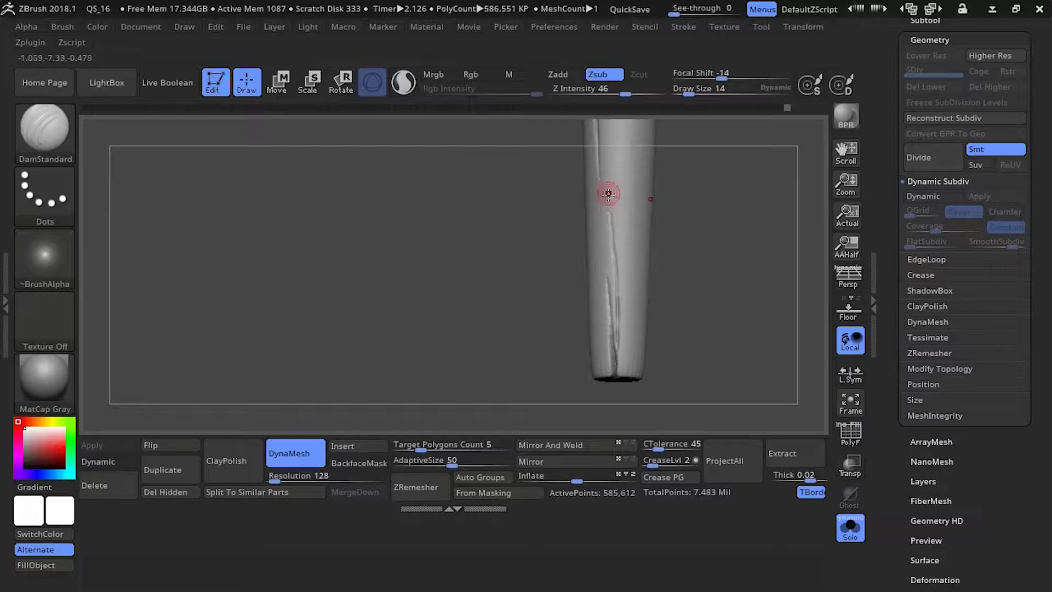
drag(609, 198, 607, 285)
drag(497, 216, 492, 261)
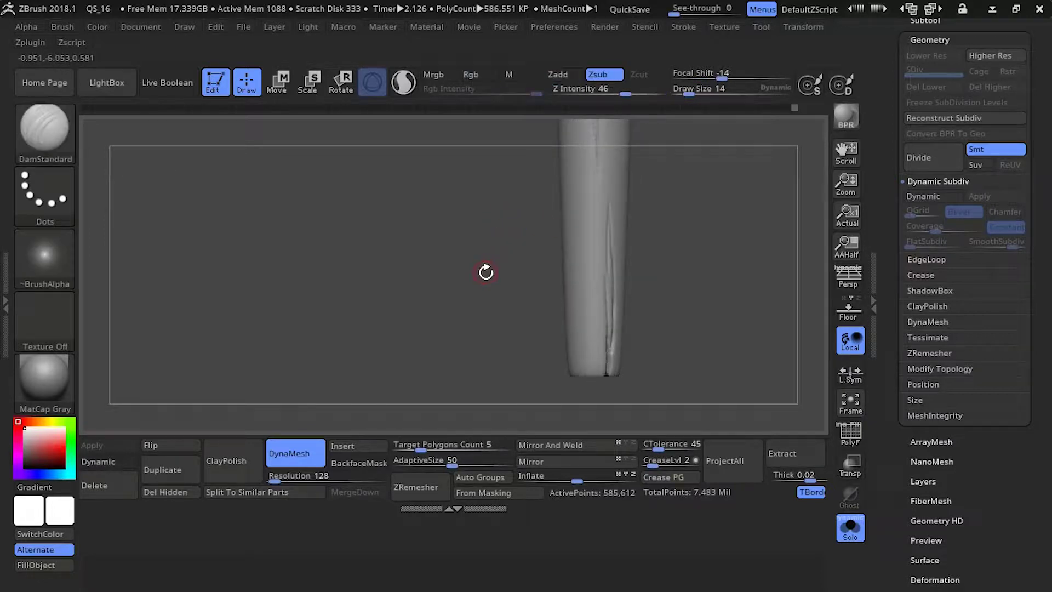
key(ctrl)
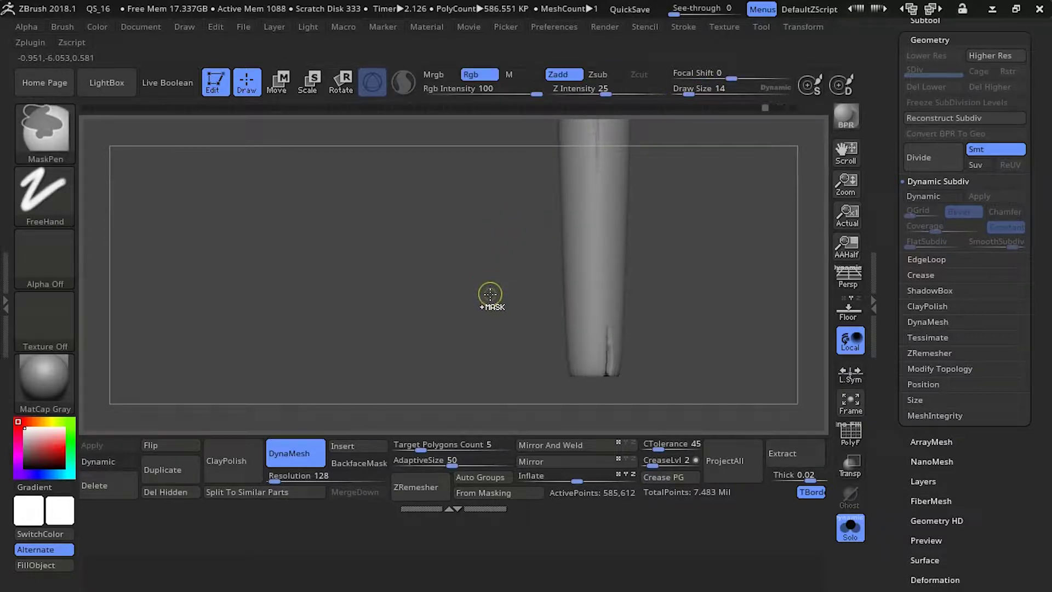
drag(489, 293, 446, 267)
Deepen the split at the handle's lower end and carve long cracks along another side of the lower shaft
drag(607, 357, 609, 329)
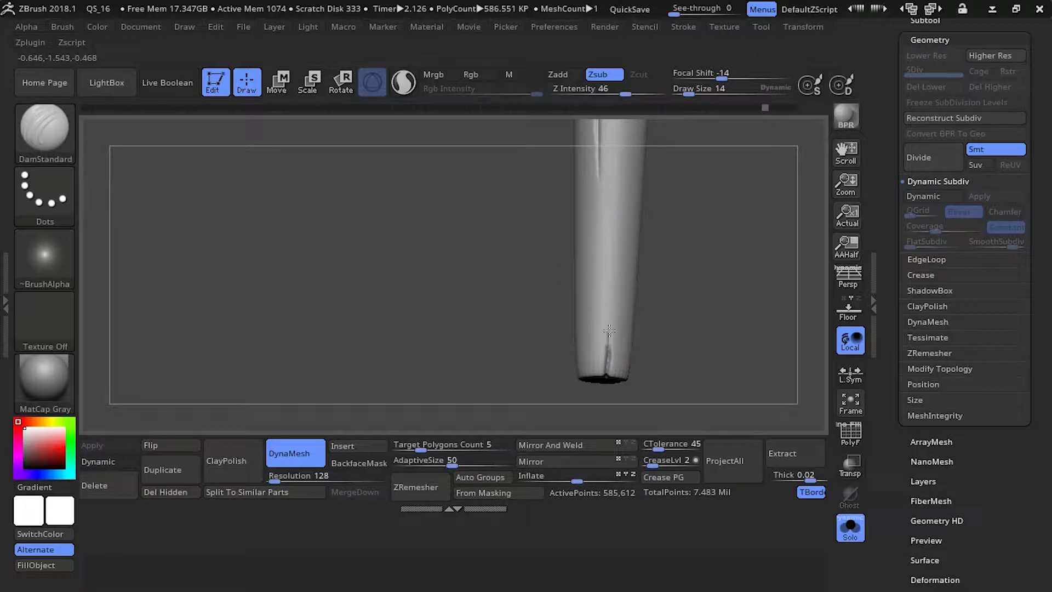
mouse_move(559, 228)
mouse_down()
mouse_move(486, 218)
mouse_move(582, 216)
mouse_move(569, 198)
mouse_move(575, 297)
mouse_up()
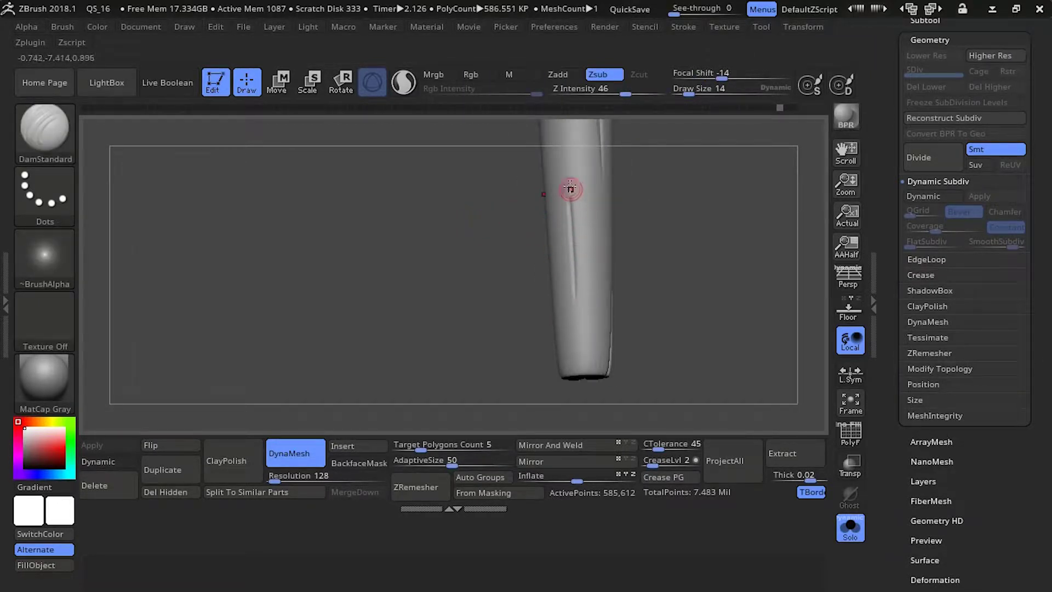
drag(566, 173, 576, 307)
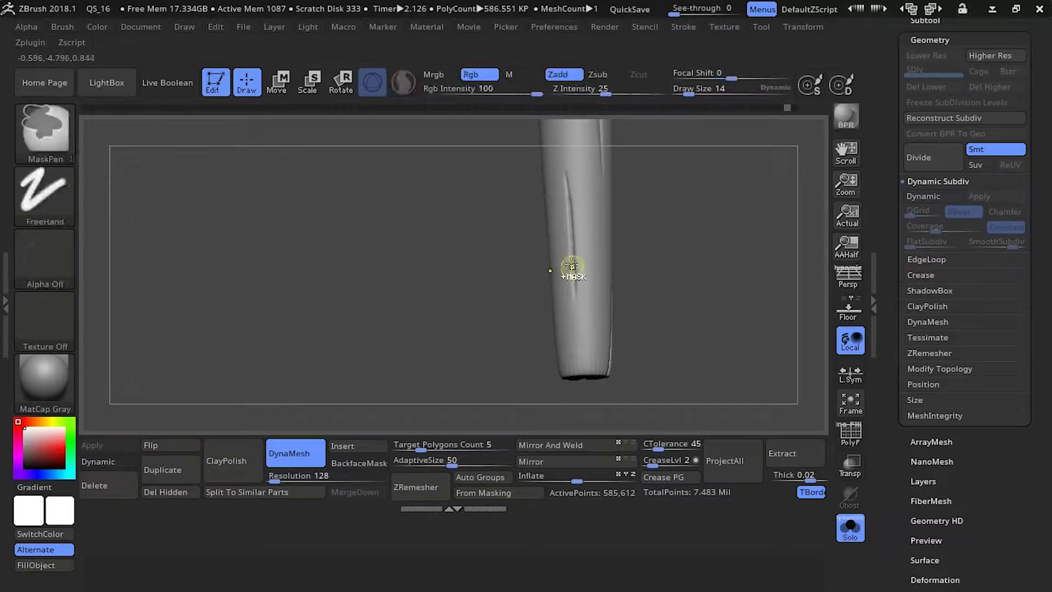
drag(572, 267, 582, 357)
drag(574, 261, 582, 370)
drag(540, 327, 510, 233)
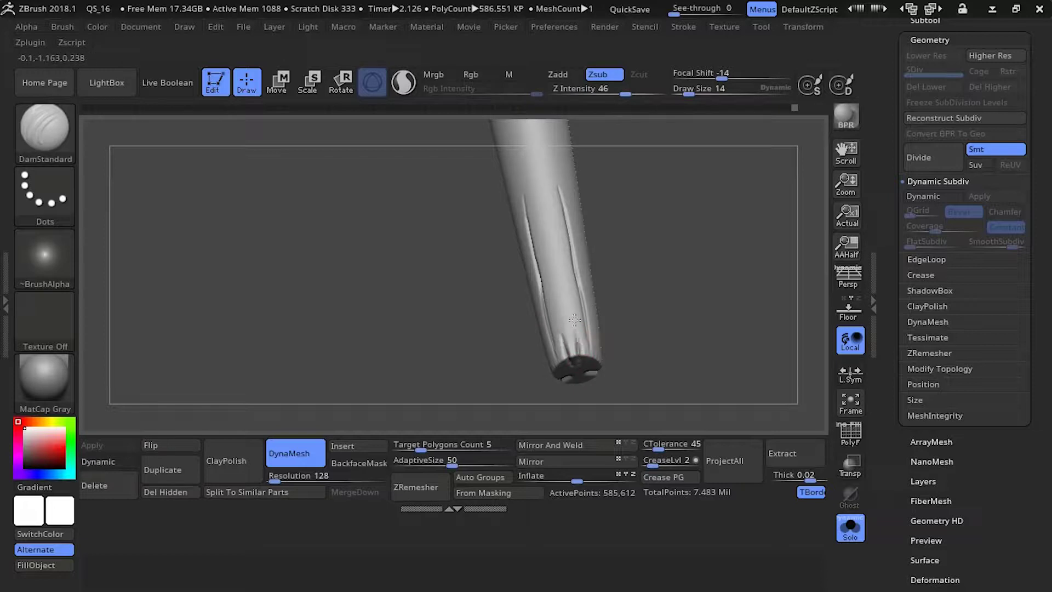
Carve a thin lengthwise crack along another side of the middle of the shaft with the DamStandard brush
mouse_move(483, 219)
mouse_down()
mouse_move(470, 228)
mouse_move(483, 206)
mouse_up()
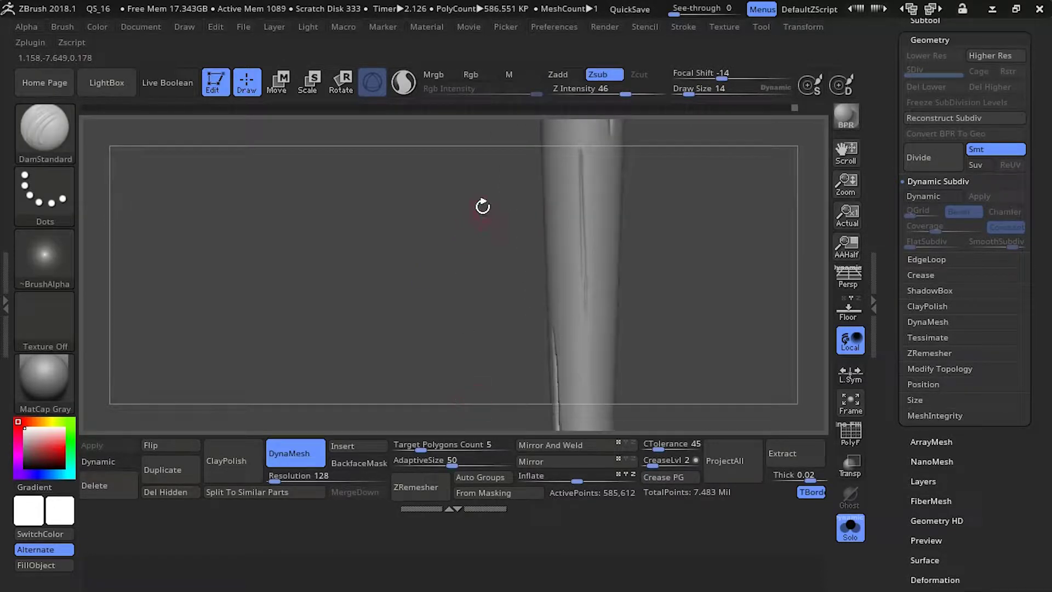
mouse_move(498, 255)
mouse_down()
mouse_move(559, 228)
mouse_move(551, 323)
mouse_up()
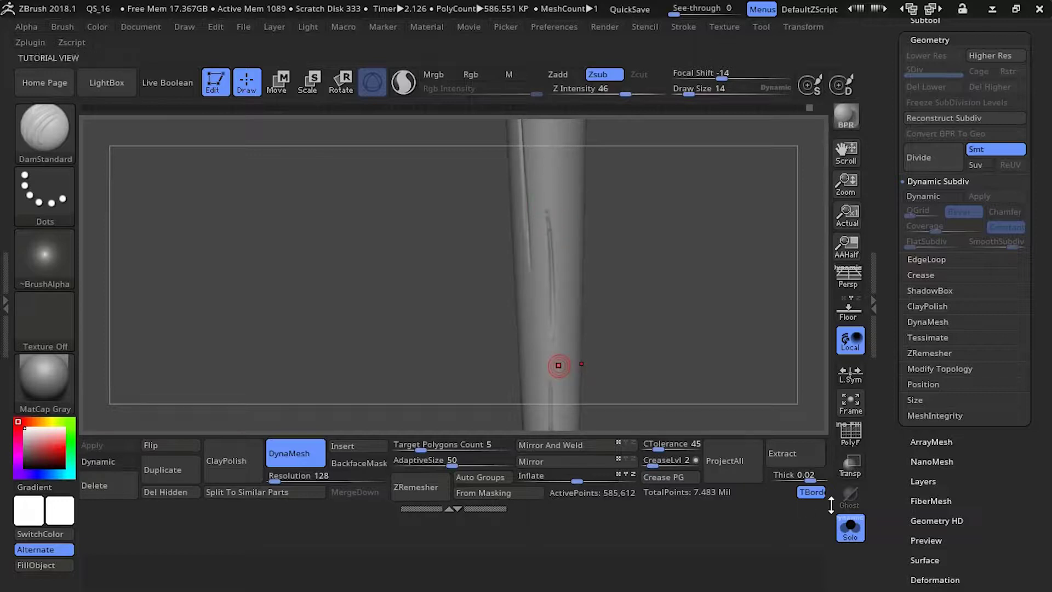
click(853, 535)
click(852, 536)
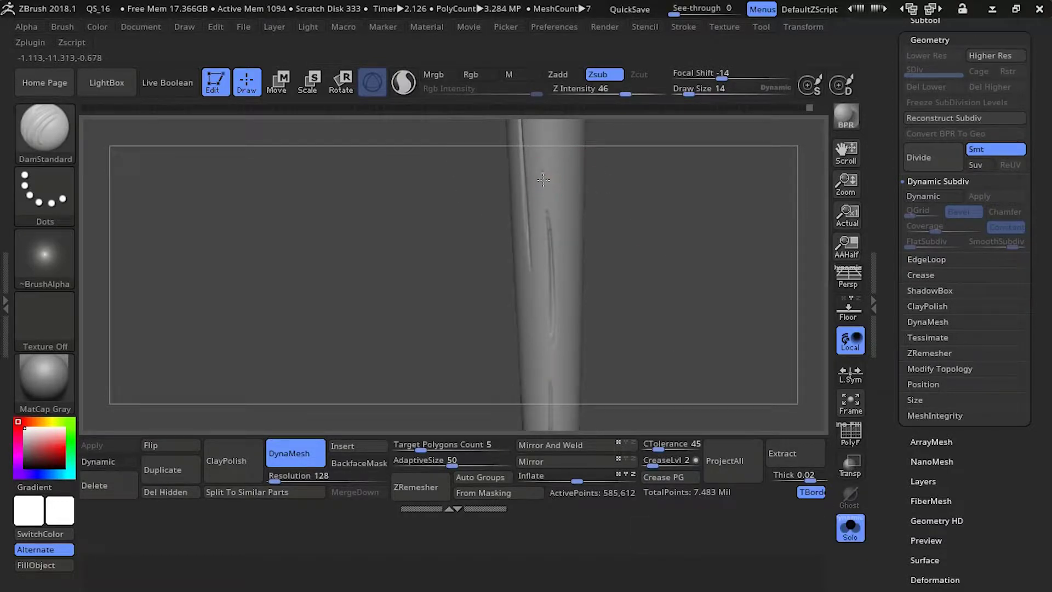
drag(543, 181, 553, 314)
key(ctrl+z)
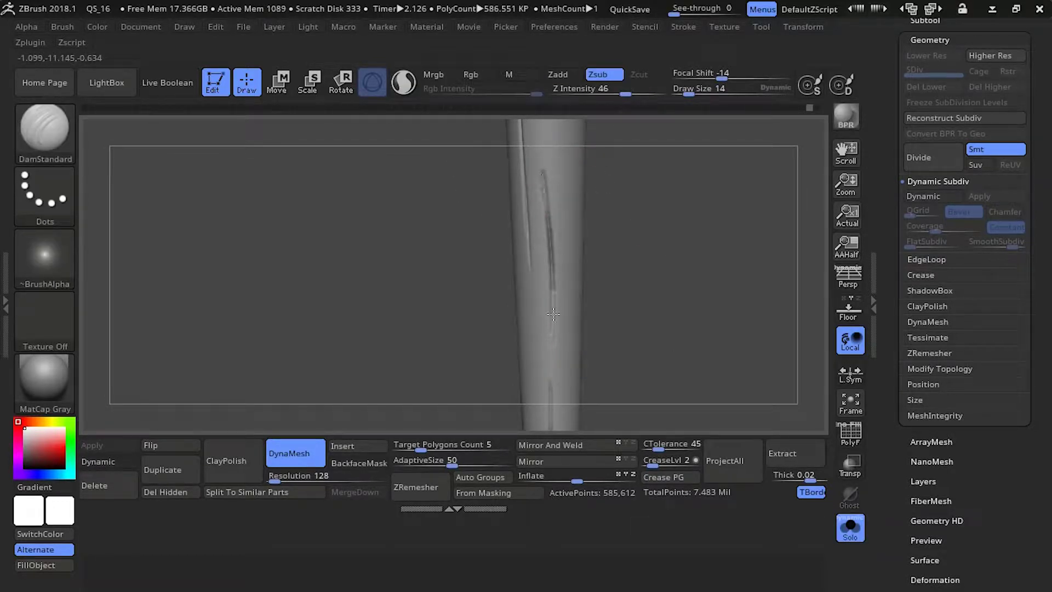
drag(460, 228, 380, 279)
mouse_move(517, 298)
mouse_down()
mouse_move(511, 197)
mouse_move(481, 240)
mouse_up()
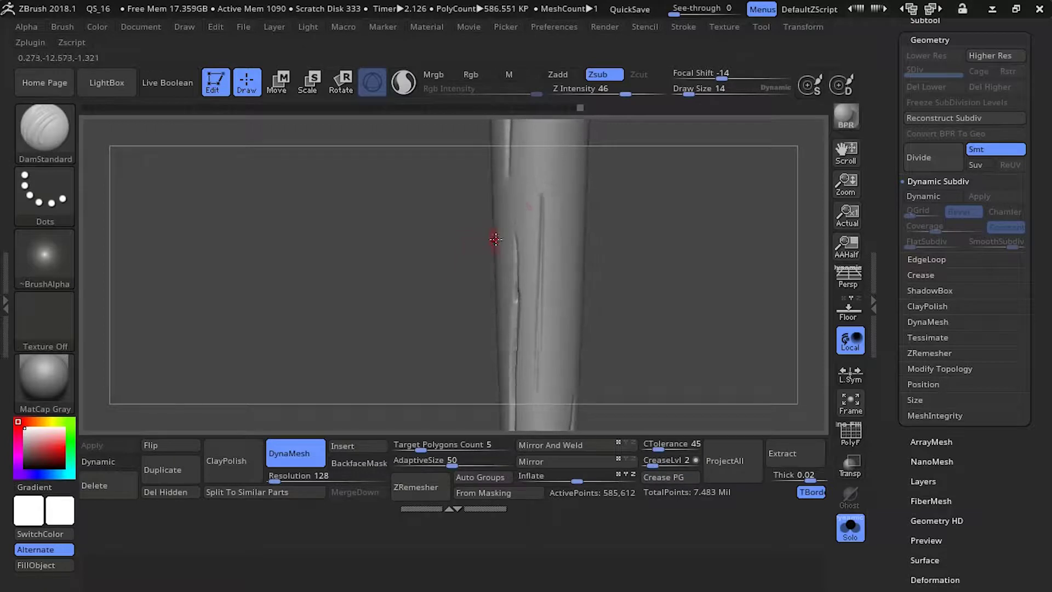
drag(545, 197, 543, 299)
Carve a long crack down the shaft from the V-shaped notch between the splinters at the broken top
alt+drag(456, 194, 452, 404)
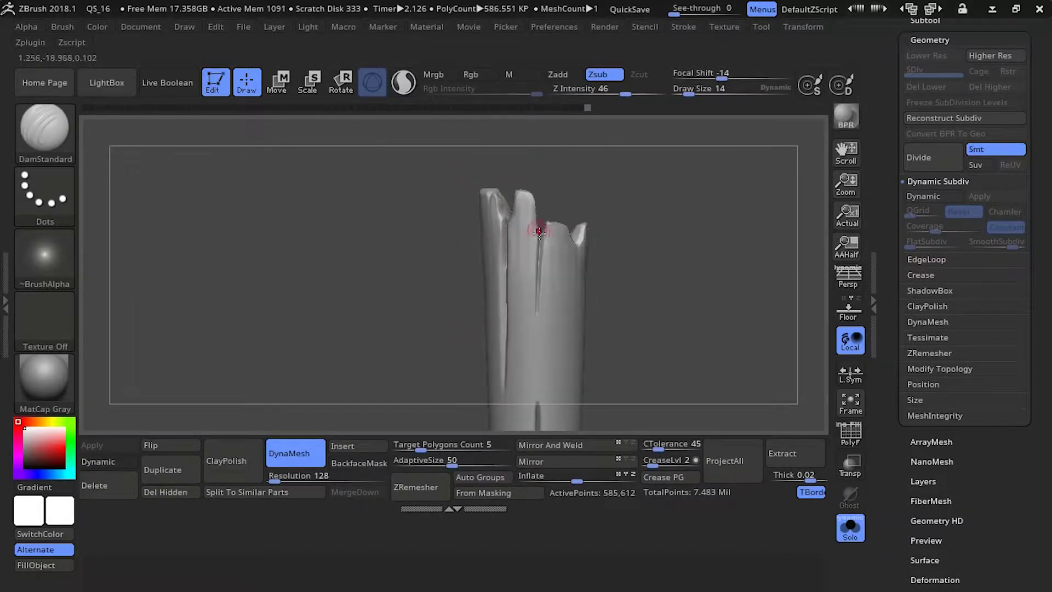
mouse_move(447, 193)
mouse_down()
mouse_move(480, 193)
mouse_move(494, 277)
mouse_up()
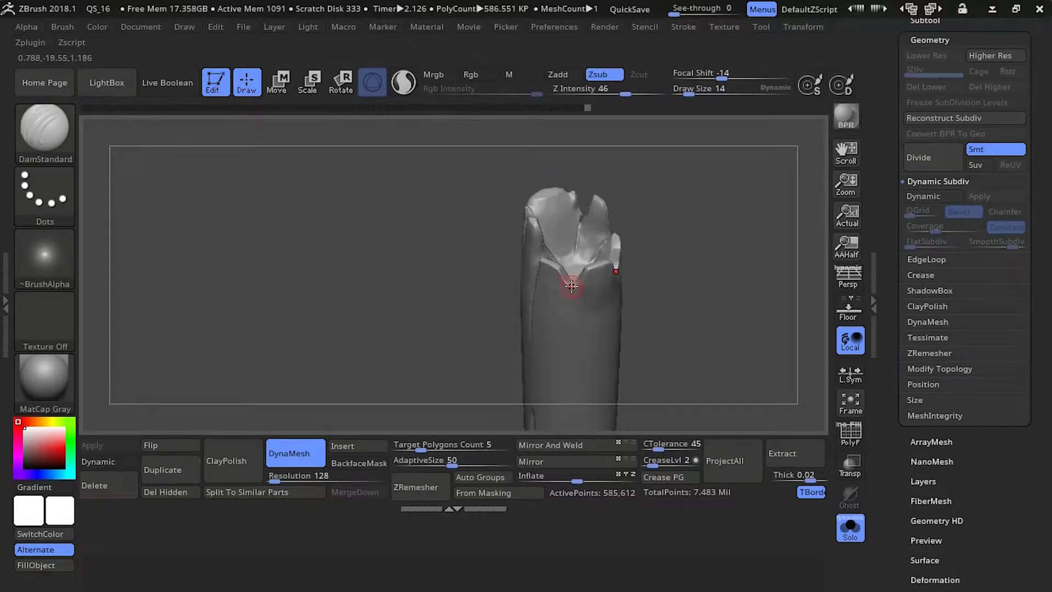
drag(470, 235, 483, 166)
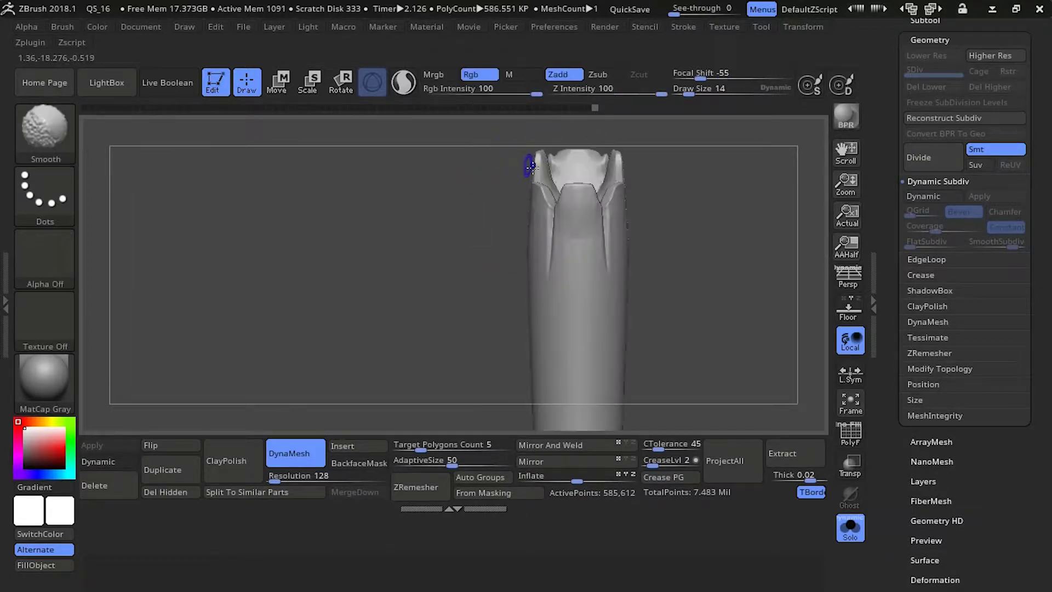
drag(490, 214, 451, 214)
mouse_move(588, 206)
mouse_down()
mouse_move(592, 340)
mouse_move(590, 323)
mouse_up()
key(ctrl+z)
drag(588, 239, 592, 341)
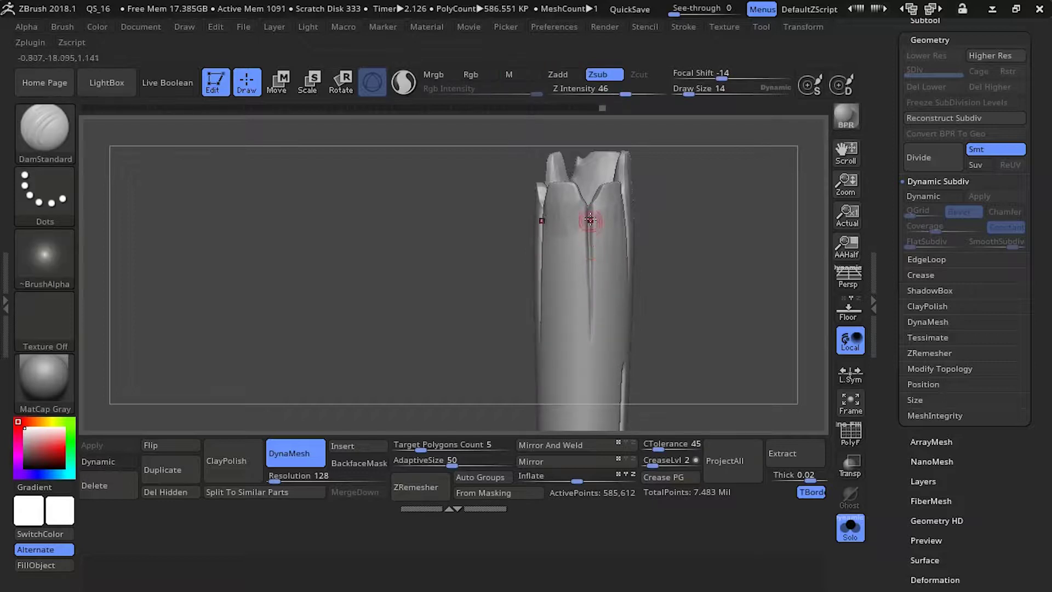
Carve small ring-like grooves into the hollow core at the centre of the handle's broken top
mouse_move(535, 191)
mouse_down()
mouse_move(493, 215)
mouse_move(577, 168)
mouse_up()
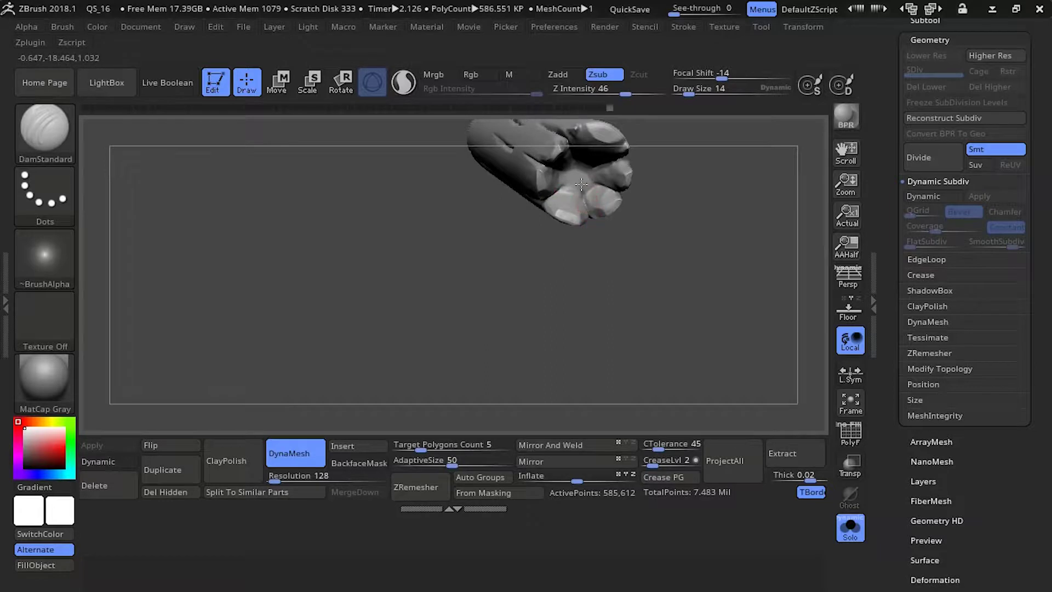
mouse_move(542, 242)
mouse_down()
mouse_move(453, 300)
mouse_move(441, 376)
mouse_move(425, 221)
mouse_move(553, 278)
mouse_up()
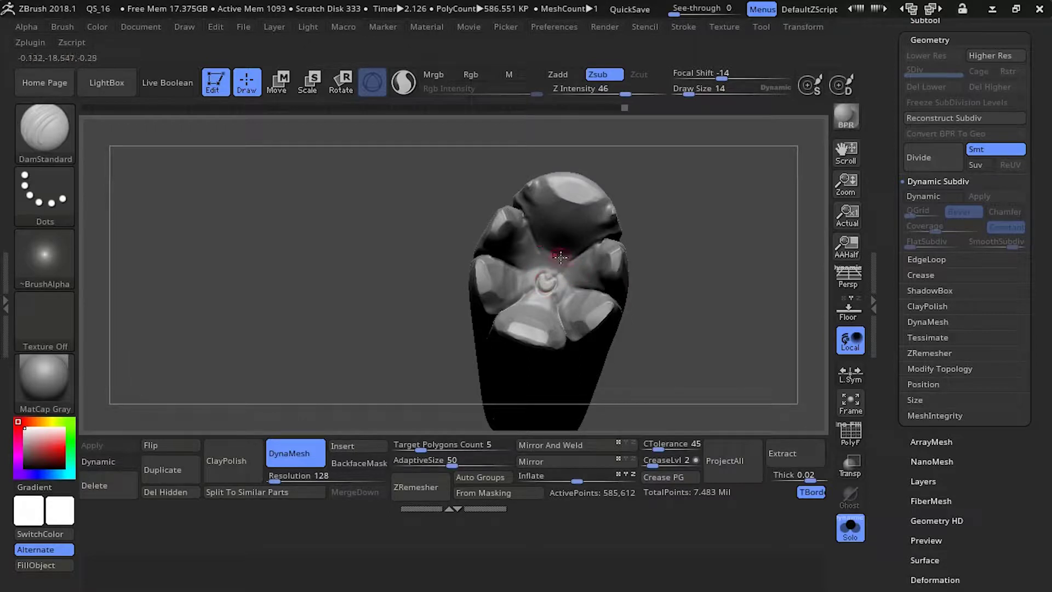
drag(497, 221, 525, 274)
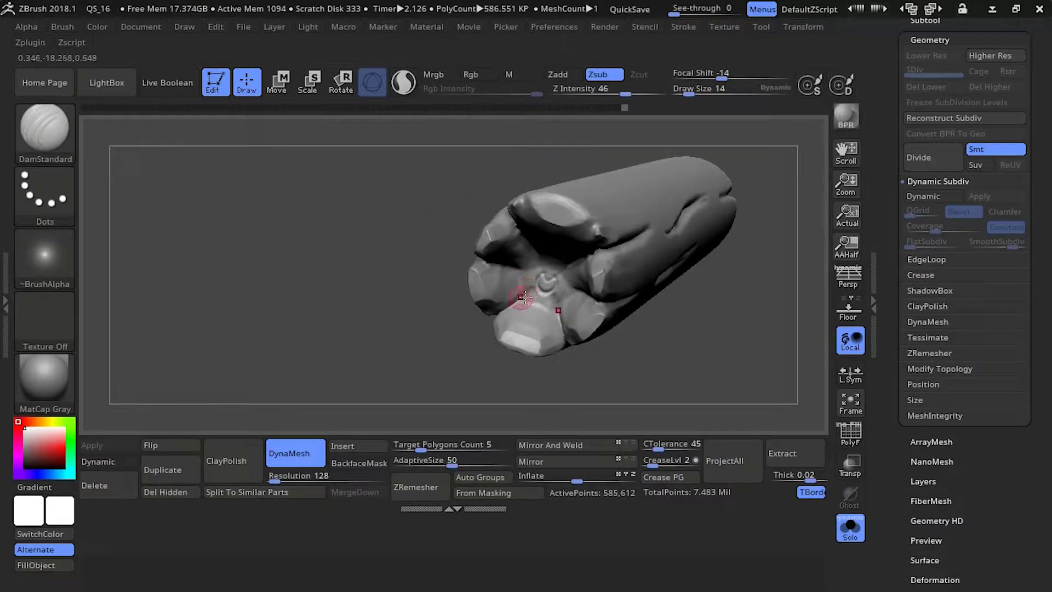
drag(442, 189, 475, 160)
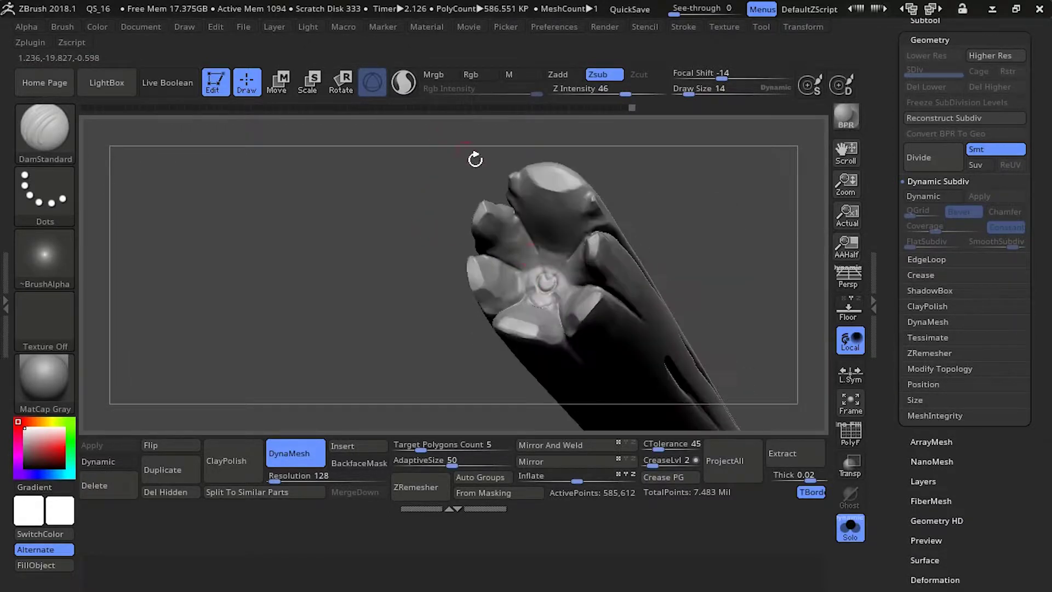
drag(519, 254, 533, 243)
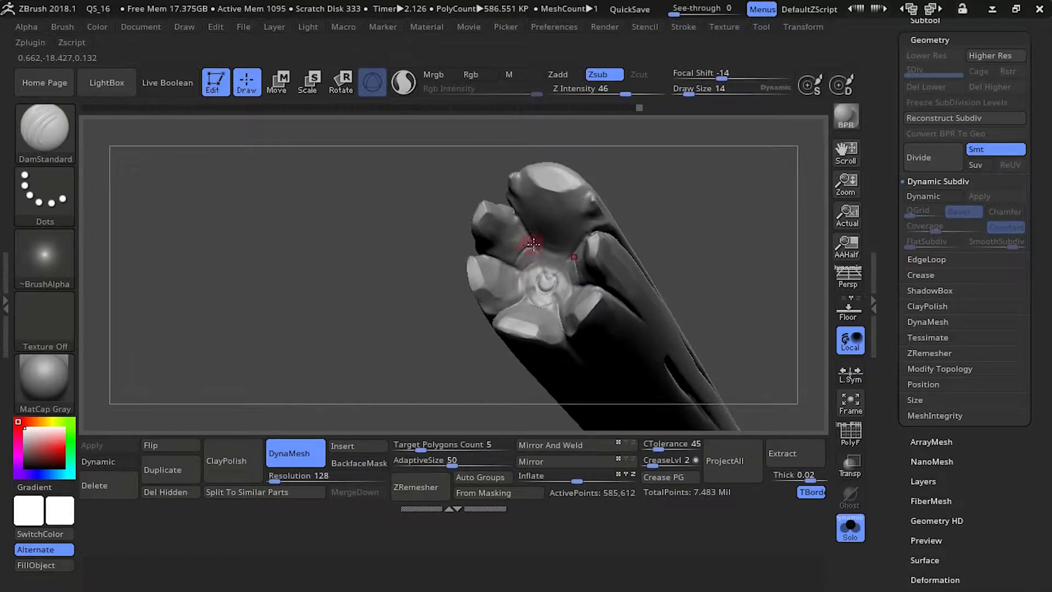
right_drag(542, 209, 531, 181)
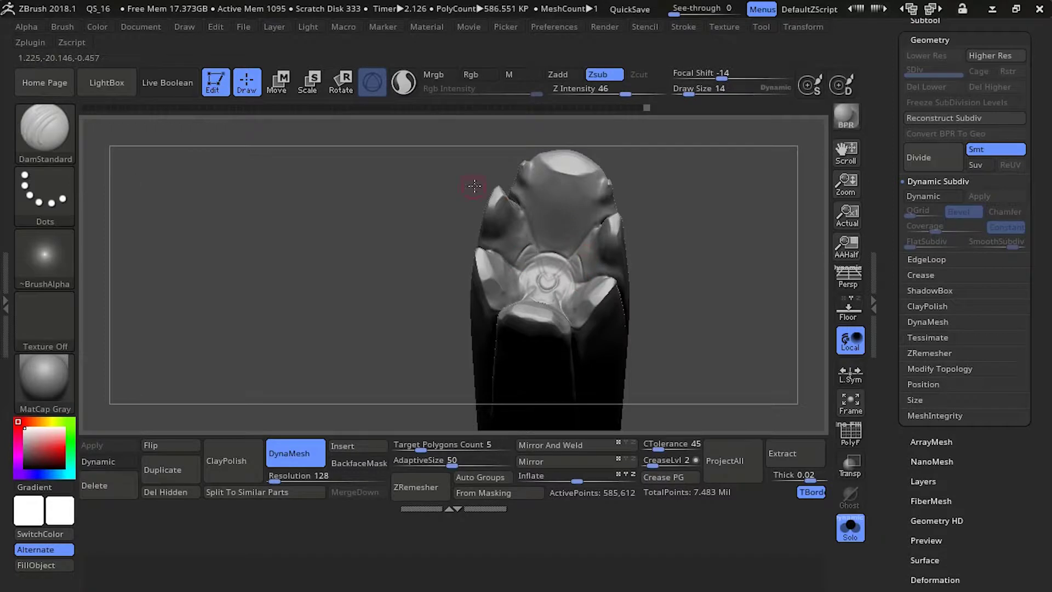
Add curved grooves around the broken core and the splinters' inner bases, and smooth the inner surface
drag(475, 186, 586, 250)
mouse_move(463, 183)
mouse_down()
mouse_move(418, 235)
mouse_move(336, 252)
mouse_move(454, 256)
mouse_up()
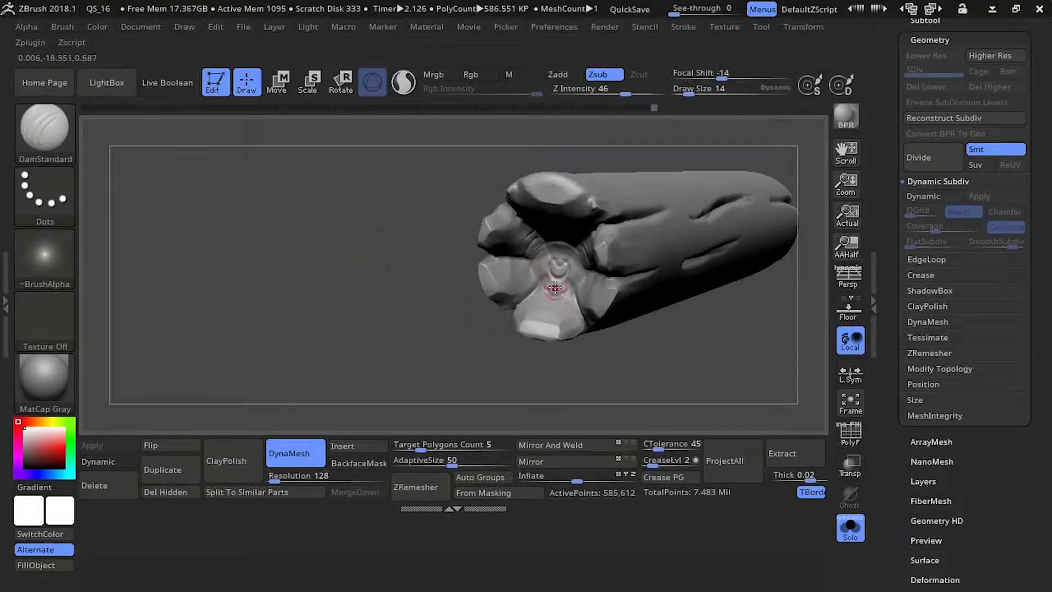
drag(432, 329, 536, 275)
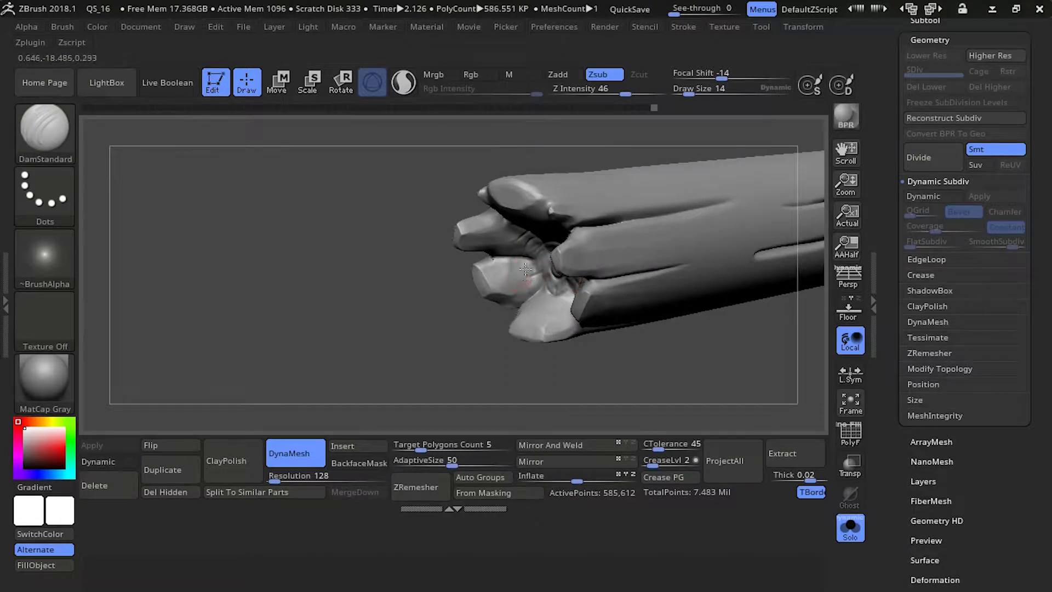
drag(472, 323, 530, 315)
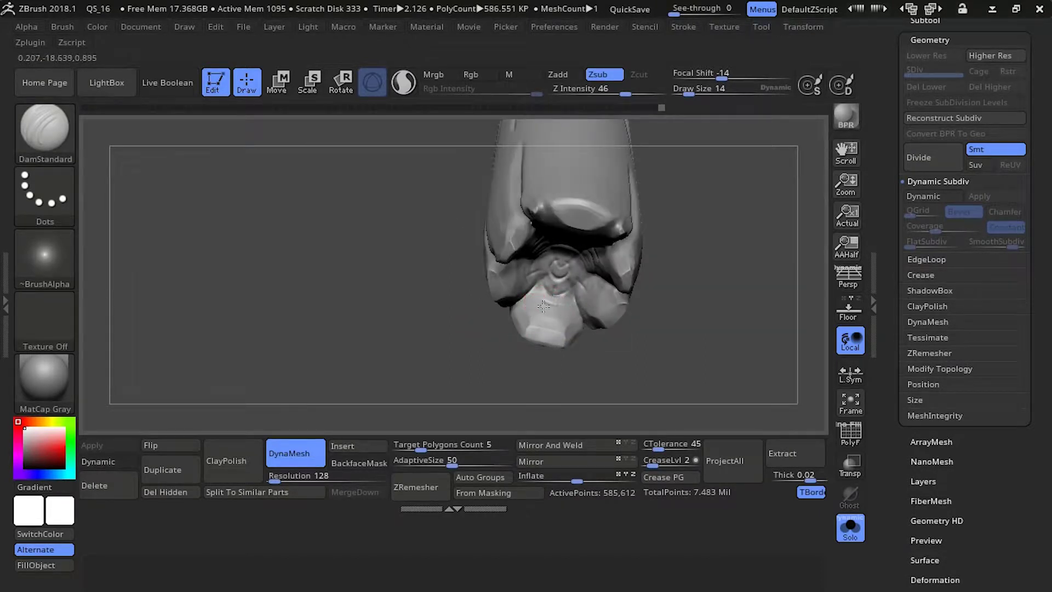
mouse_move(543, 305)
right_down()
mouse_move(394, 192)
mouse_move(385, 127)
mouse_move(374, 165)
mouse_move(394, 219)
right_up()
shift+drag(582, 228, 588, 228)
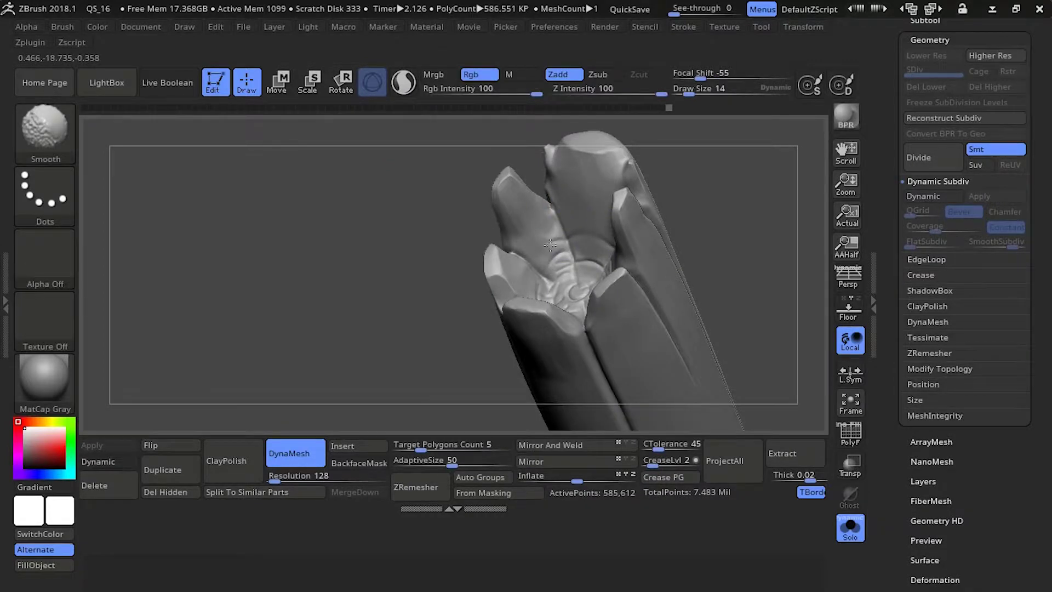
mouse_move(596, 238)
right_down()
mouse_move(476, 134)
mouse_move(521, 167)
mouse_move(580, 175)
right_up()
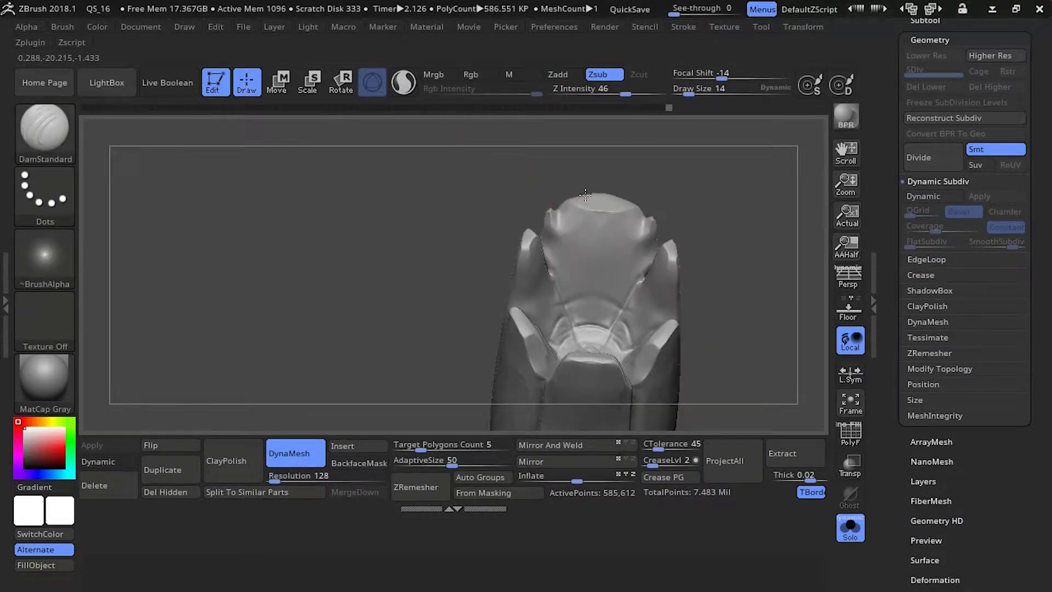
Split the tip of the tallest wide splinter with short cracks running down its inner and outer faces
drag(586, 198, 584, 231)
right_drag(575, 178, 589, 344)
mouse_move(586, 187)
mouse_down()
mouse_move(579, 174)
mouse_move(588, 212)
mouse_up()
drag(672, 359, 606, 294)
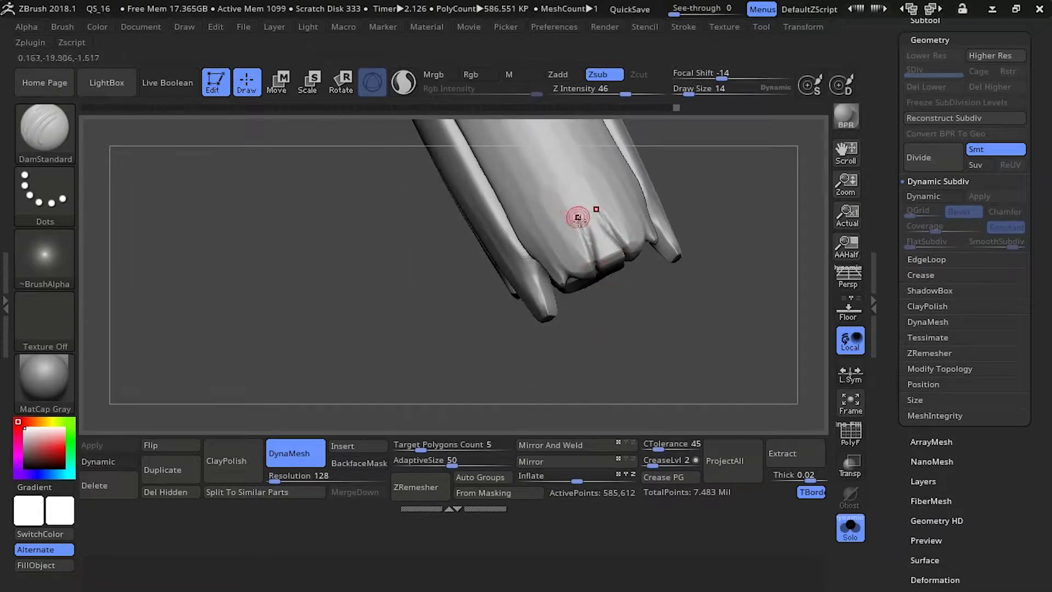
key(shift)
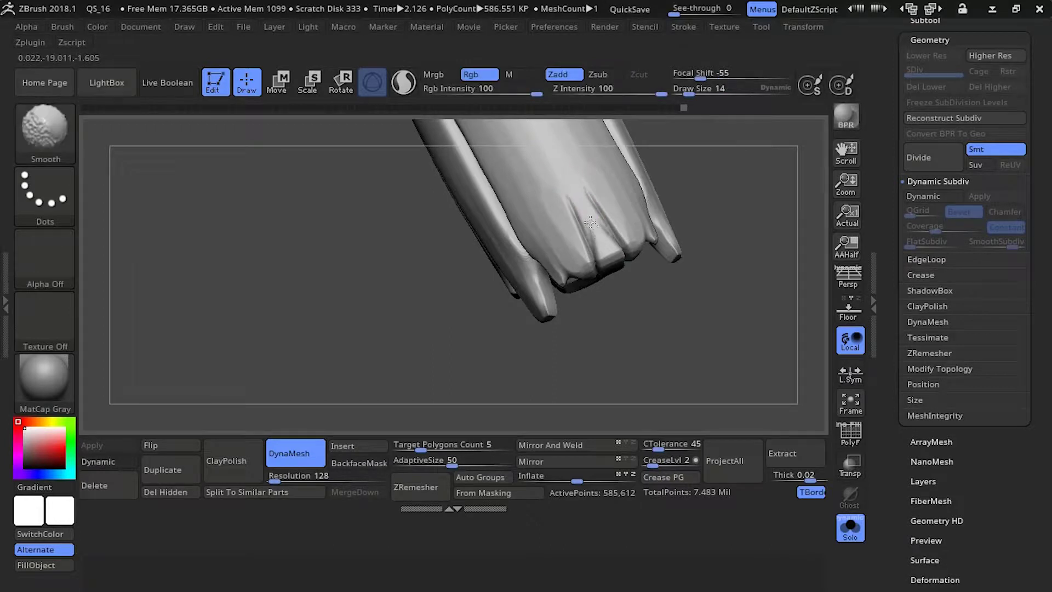
mouse_move(620, 347)
mouse_down()
mouse_move(466, 247)
mouse_move(442, 291)
mouse_move(436, 250)
mouse_move(600, 296)
mouse_up()
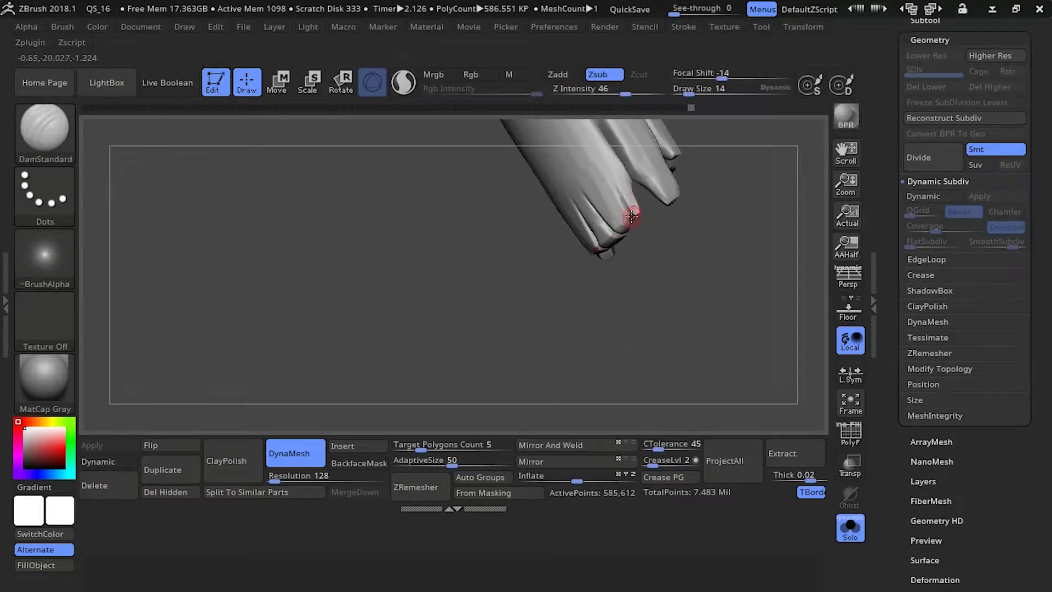
Carve lengthwise cracks down the outer faces of the splinters around the broken top
drag(630, 215, 580, 130)
alt+drag(650, 274, 667, 356)
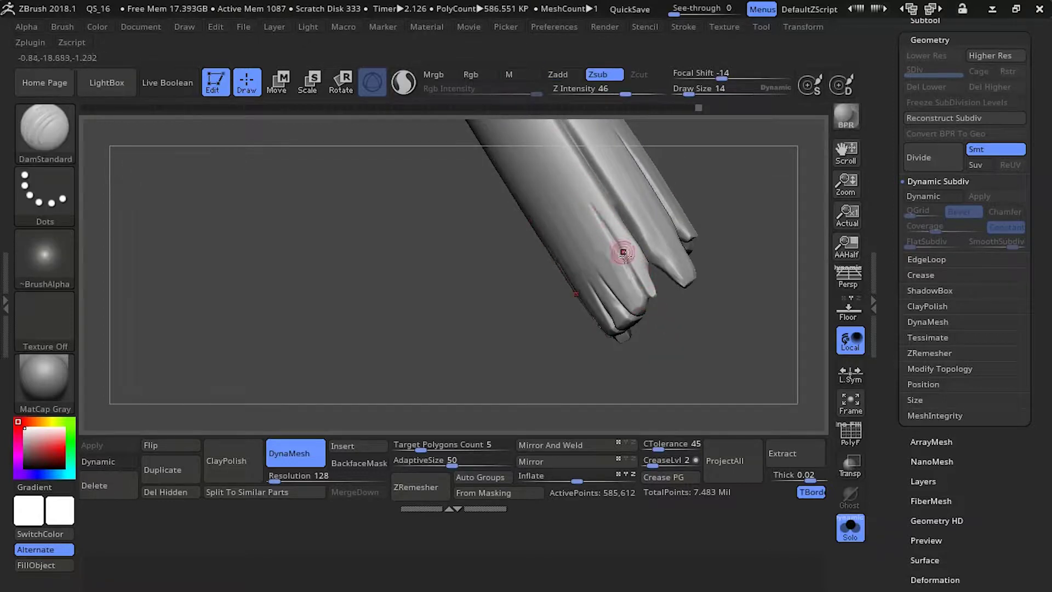
mouse_move(658, 345)
mouse_down()
mouse_move(641, 392)
mouse_move(652, 396)
mouse_move(631, 386)
mouse_up()
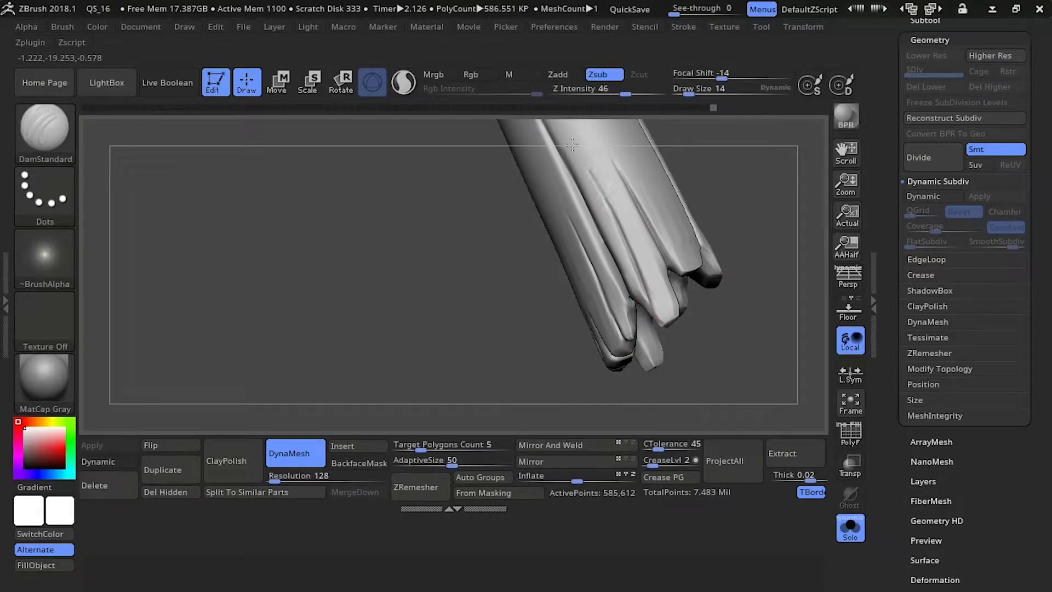
drag(702, 334, 570, 169)
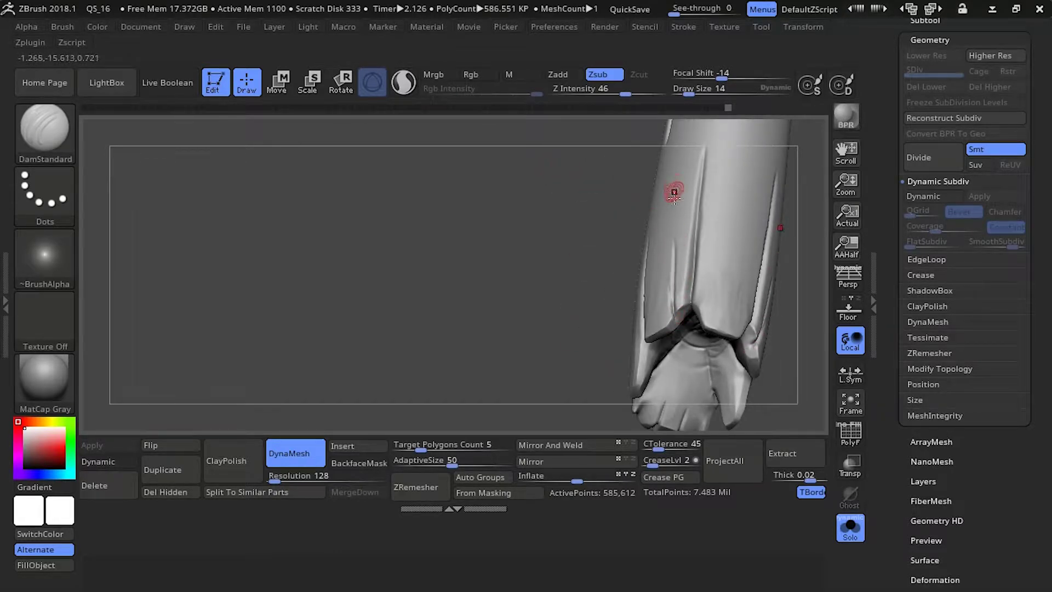
drag(674, 335, 668, 343)
mouse_move(612, 221)
mouse_down()
mouse_move(594, 221)
mouse_move(586, 254)
mouse_move(546, 186)
mouse_move(586, 233)
mouse_move(552, 204)
mouse_move(576, 208)
mouse_move(545, 209)
mouse_move(548, 237)
mouse_move(548, 225)
mouse_move(672, 247)
mouse_up()
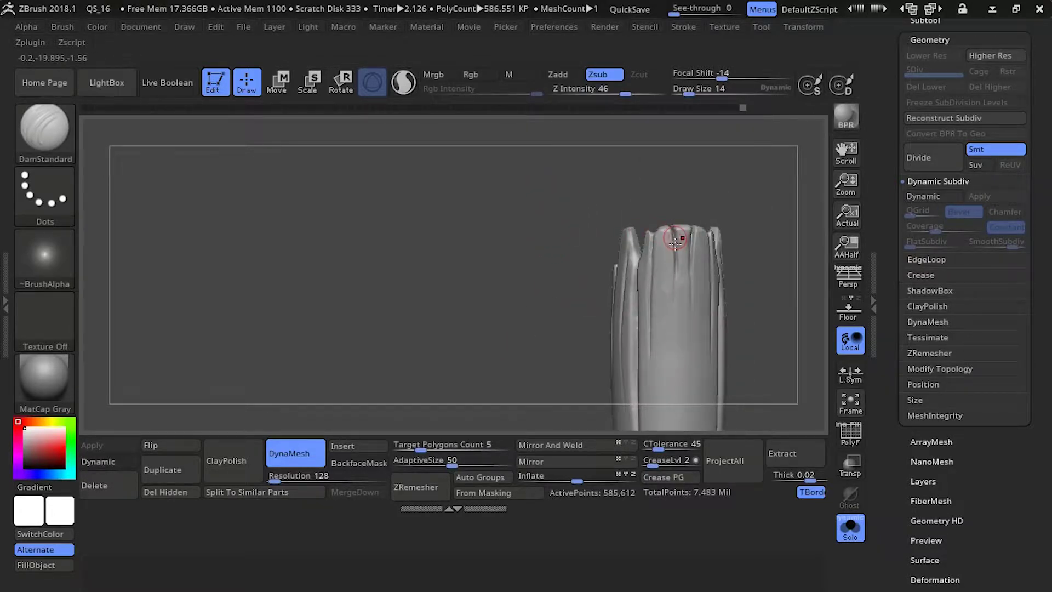
Add more lengthwise cracks around the lower shaft, running up from the end cap
mouse_move(602, 326)
mouse_down()
mouse_move(568, 209)
mouse_move(582, 261)
mouse_move(569, 219)
mouse_move(557, 270)
mouse_move(599, 253)
mouse_move(554, 206)
mouse_move(592, 201)
mouse_move(603, 258)
mouse_up()
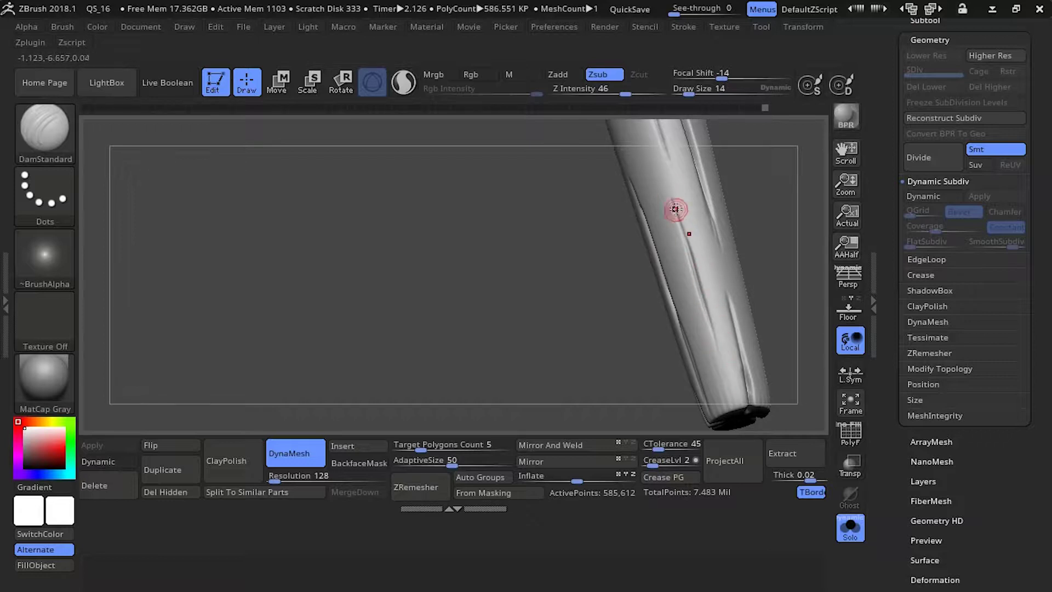
mouse_move(662, 337)
mouse_down()
mouse_move(582, 235)
mouse_move(592, 178)
mouse_up()
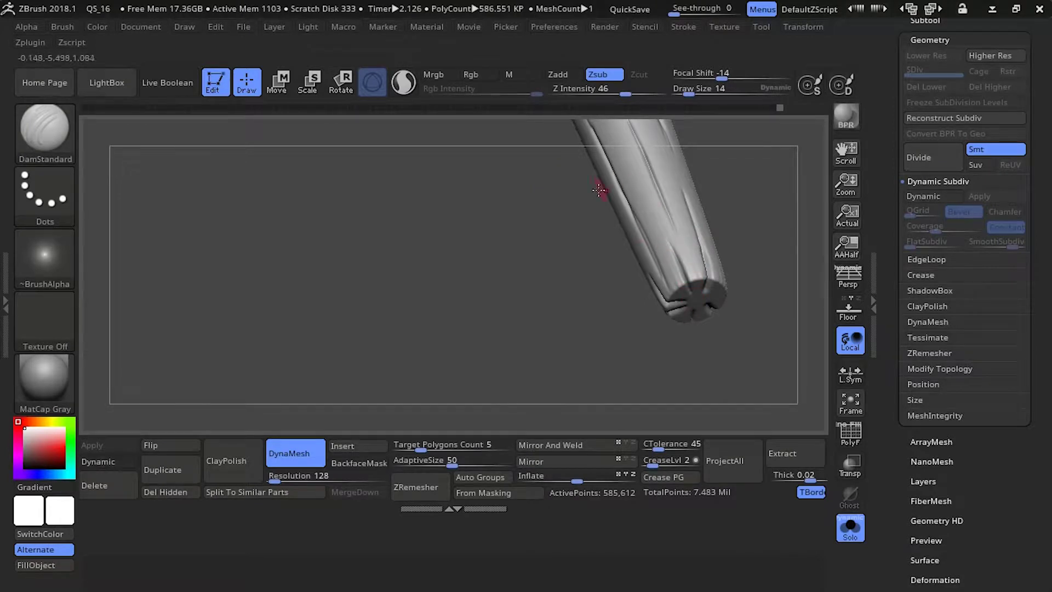
drag(600, 190, 809, 413)
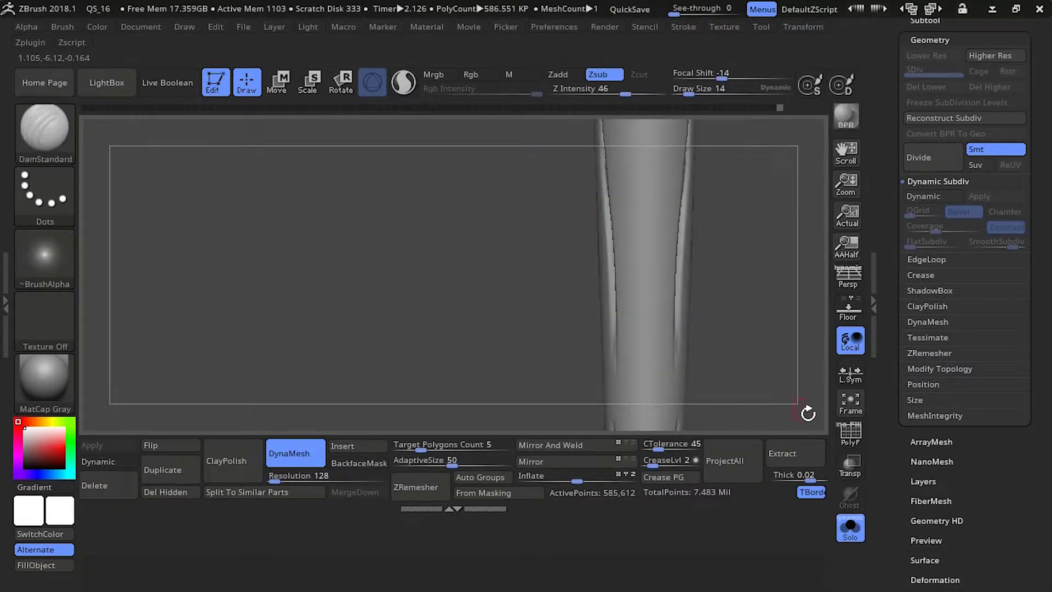
Show the whole axe again and carve a stepped break beside the lengthwise cracks on the shaft below the large collar
click(850, 527)
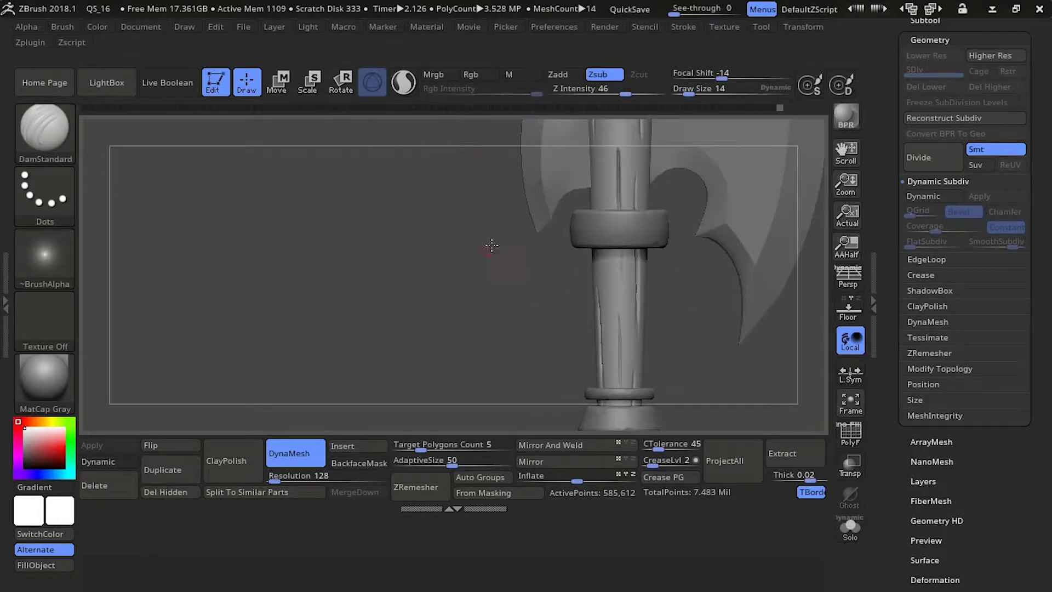
alt+drag(491, 246, 537, 276)
mouse_move(617, 306)
mouse_down()
mouse_move(606, 298)
mouse_move(602, 237)
mouse_up()
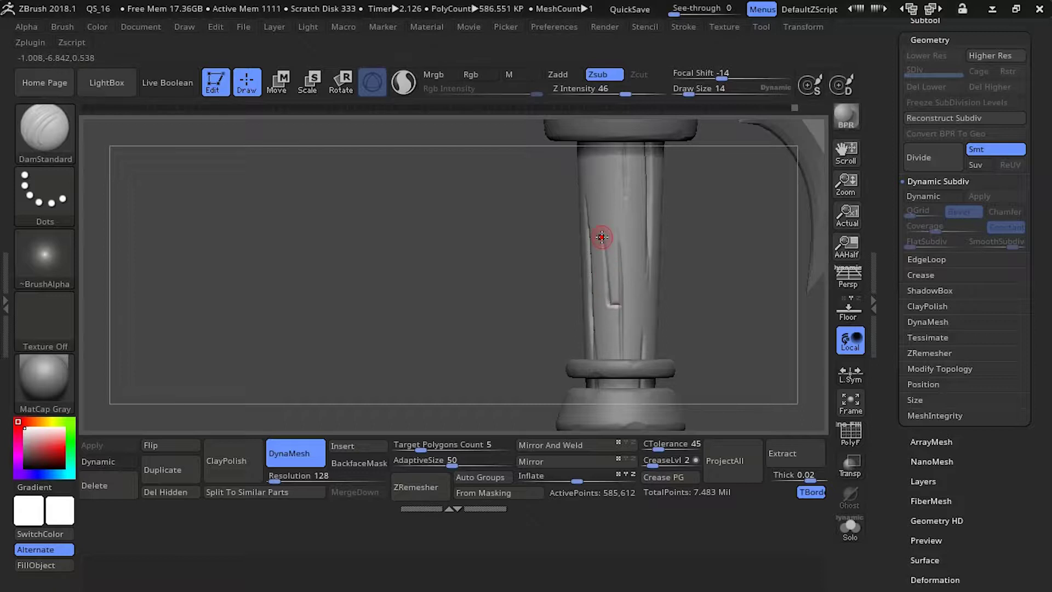
Cut a short crosswise break into an upper splinter and extend the lengthwise crack upward above the large collar
drag(513, 176, 500, 219)
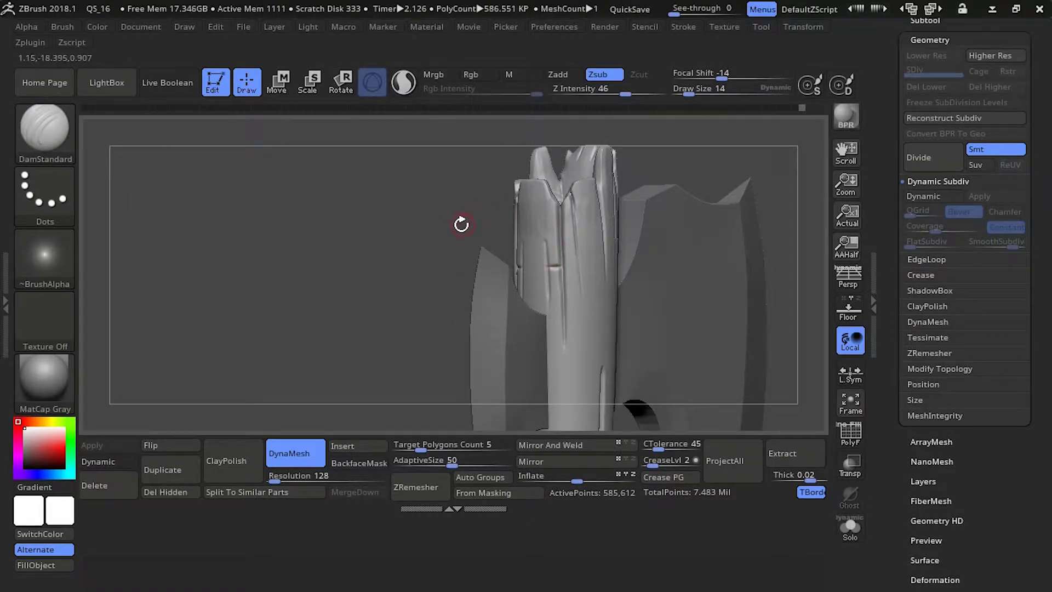
drag(461, 224, 446, 160)
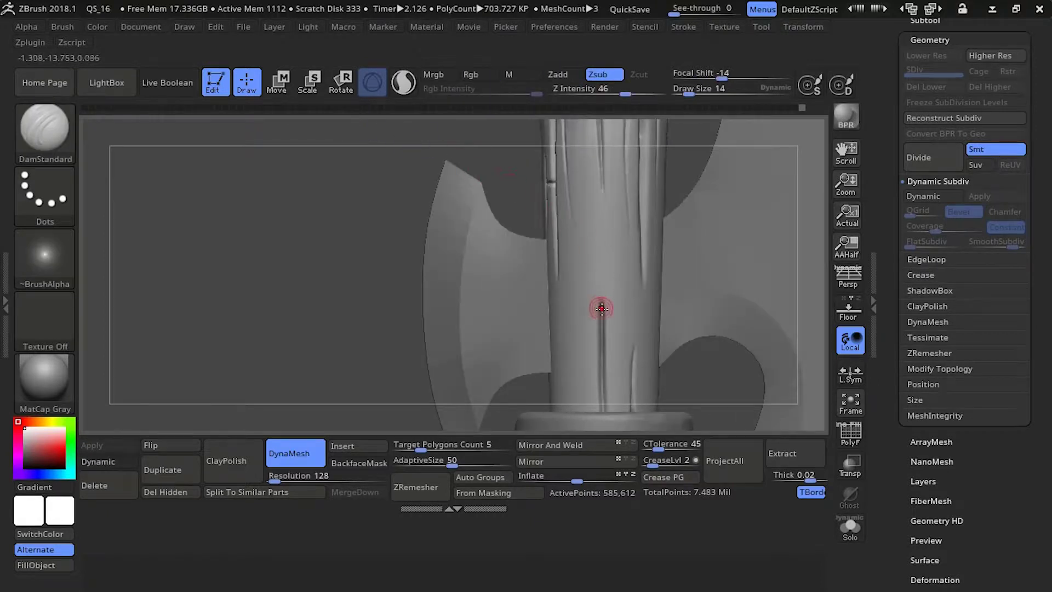
drag(599, 329, 599, 270)
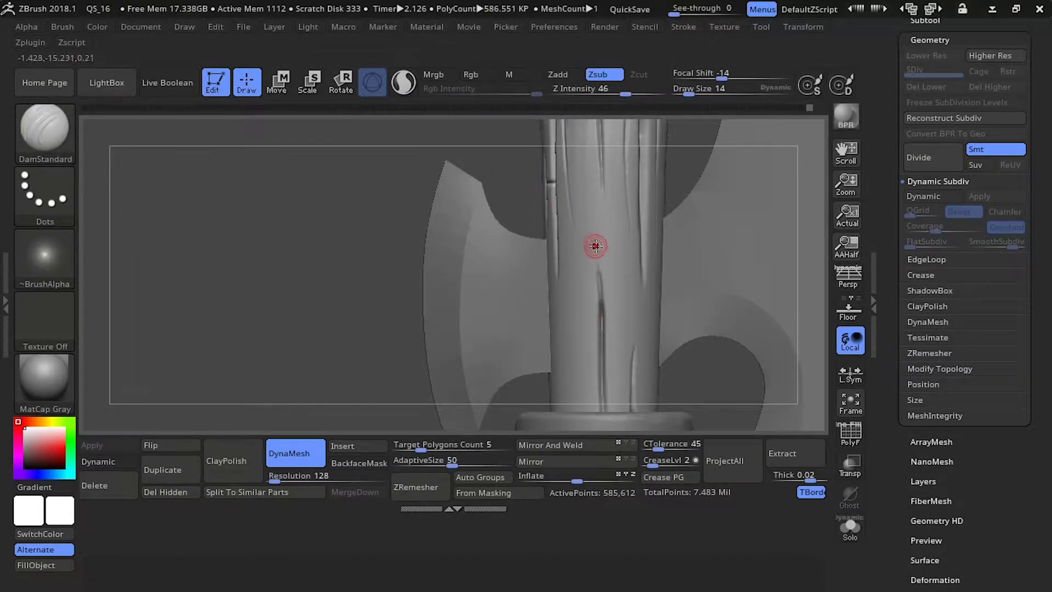
Isolate the handle and carve two short lengthwise cracks into the bare side of the middle shaft
mouse_move(421, 187)
mouse_down()
mouse_move(403, 185)
mouse_move(427, 225)
mouse_move(647, 312)
mouse_up()
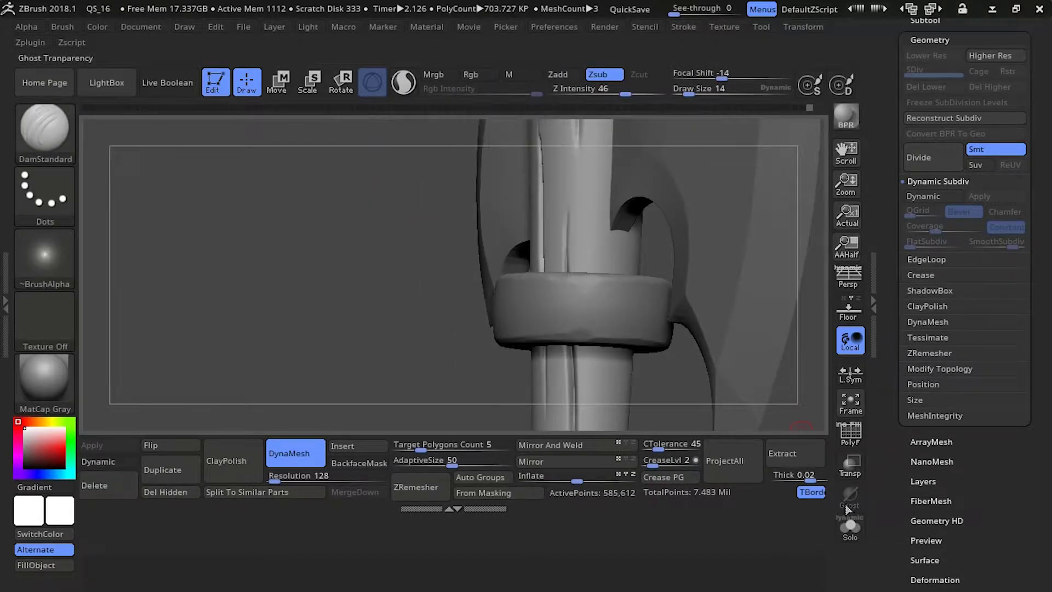
click(850, 528)
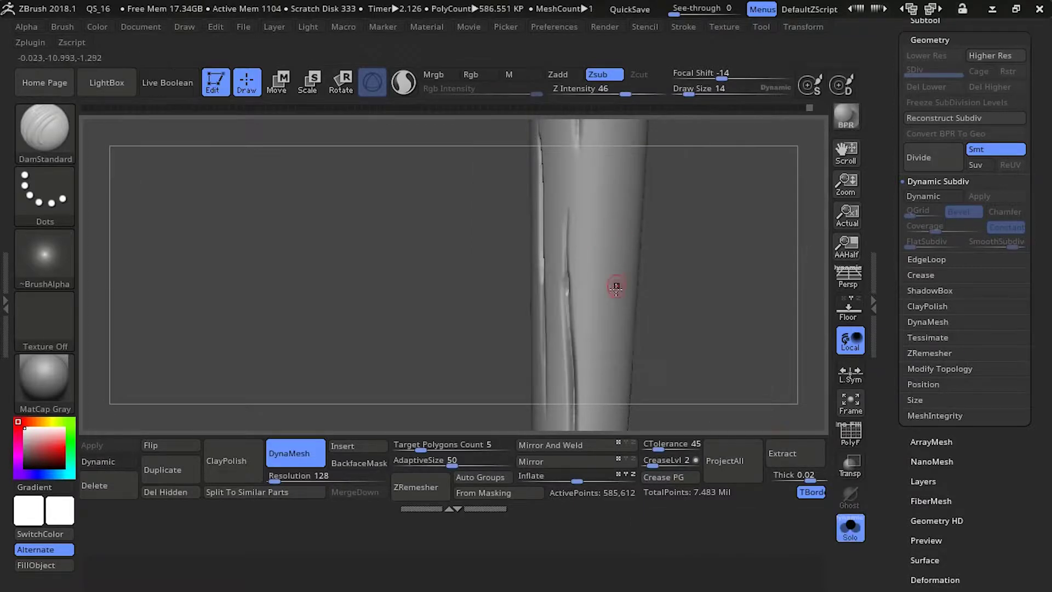
drag(605, 251, 606, 264)
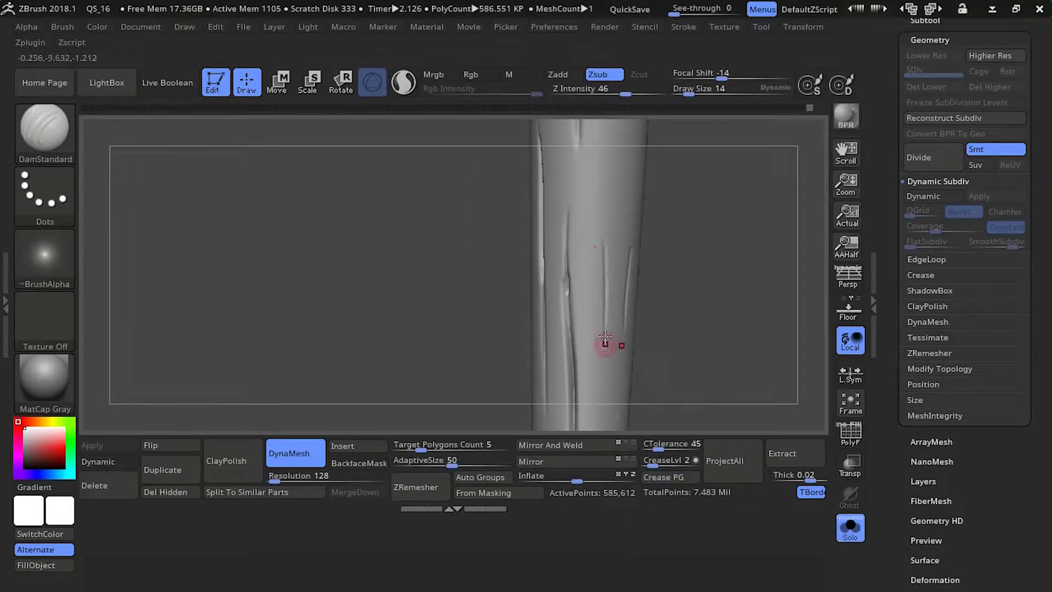
drag(605, 338, 604, 355)
Carve a lengthwise crack down the bare face of the lower shaft and smooth its ends
drag(485, 209, 443, 172)
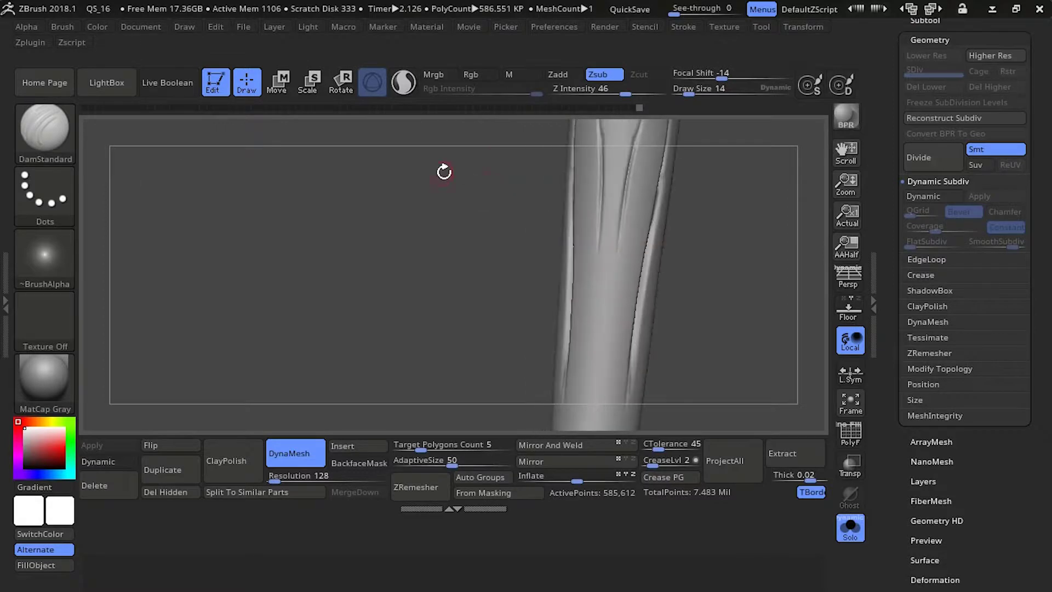
drag(497, 220, 517, 143)
drag(535, 265, 595, 208)
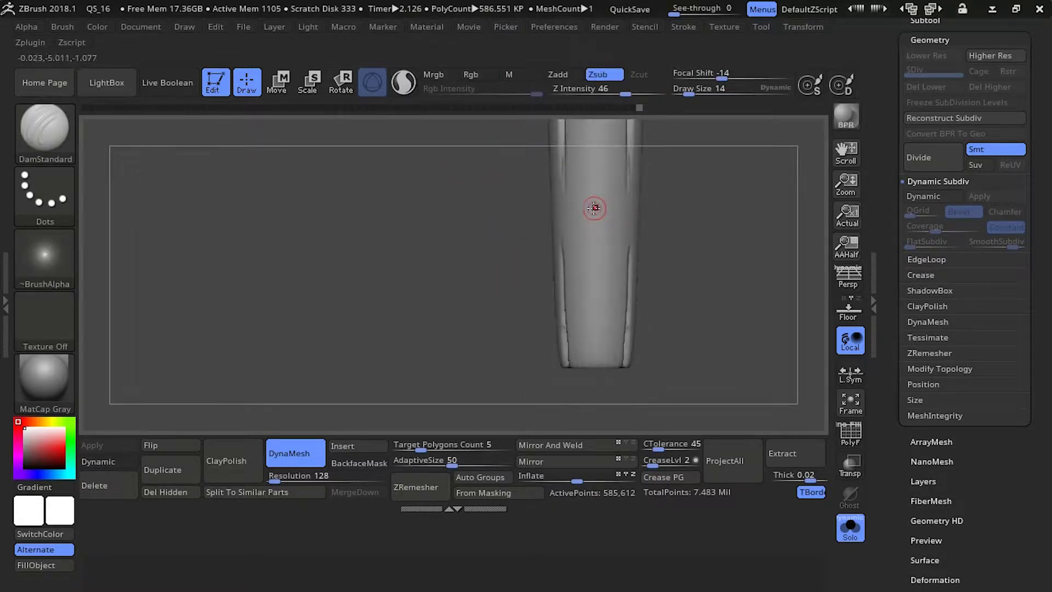
drag(595, 164, 595, 248)
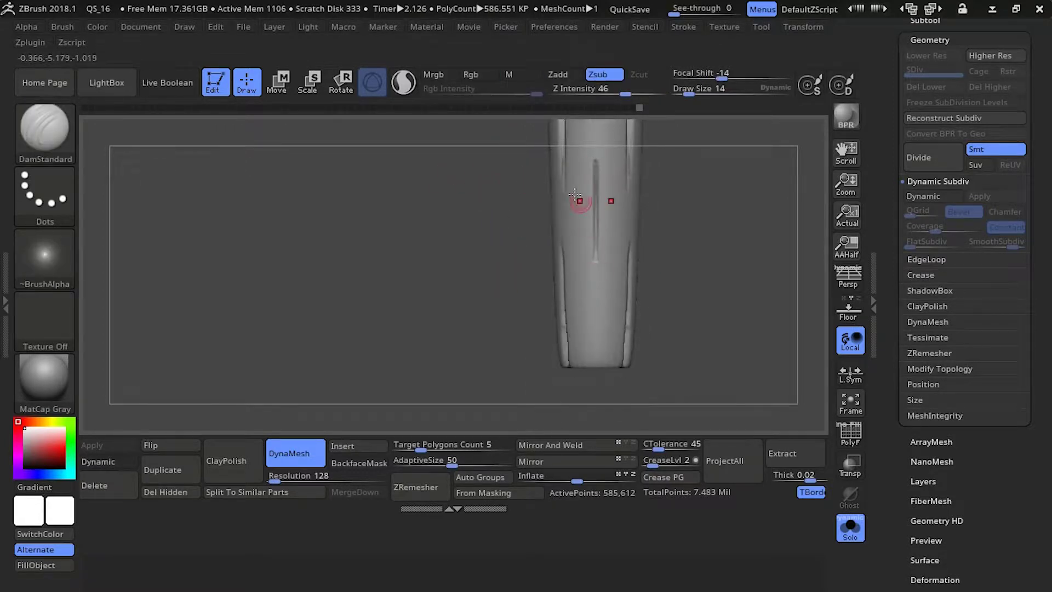
alt+right_drag(595, 137, 587, 190)
key(ctrl+z)
drag(590, 264, 586, 329)
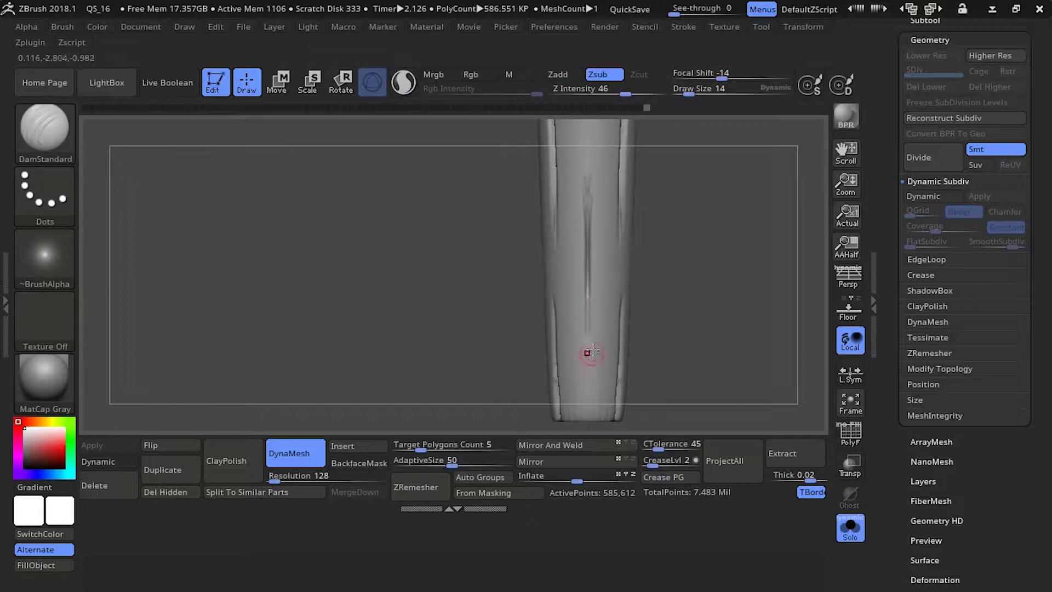
key(shift)
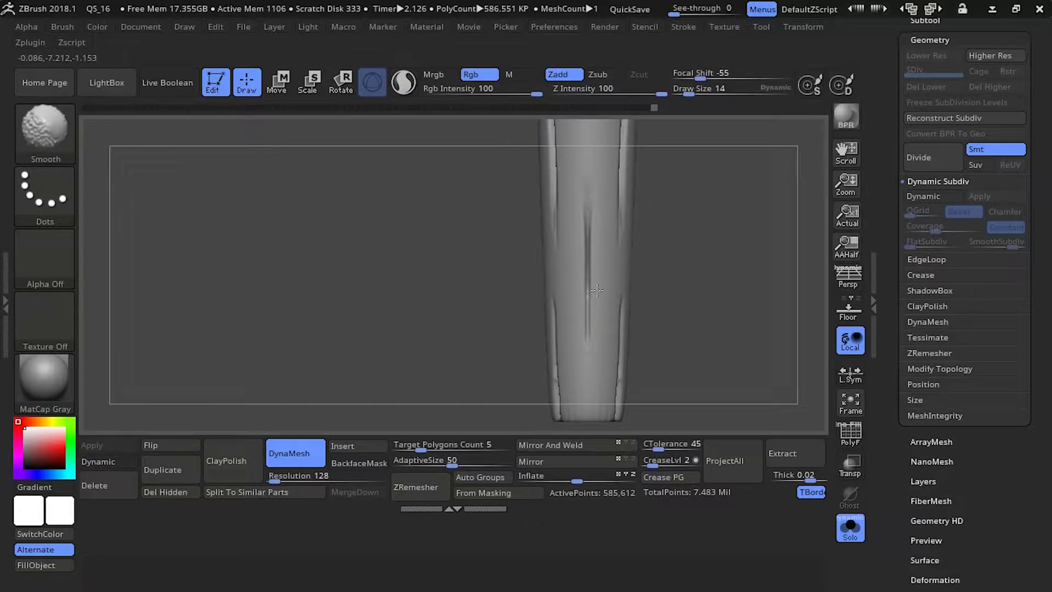
drag(512, 207, 570, 236)
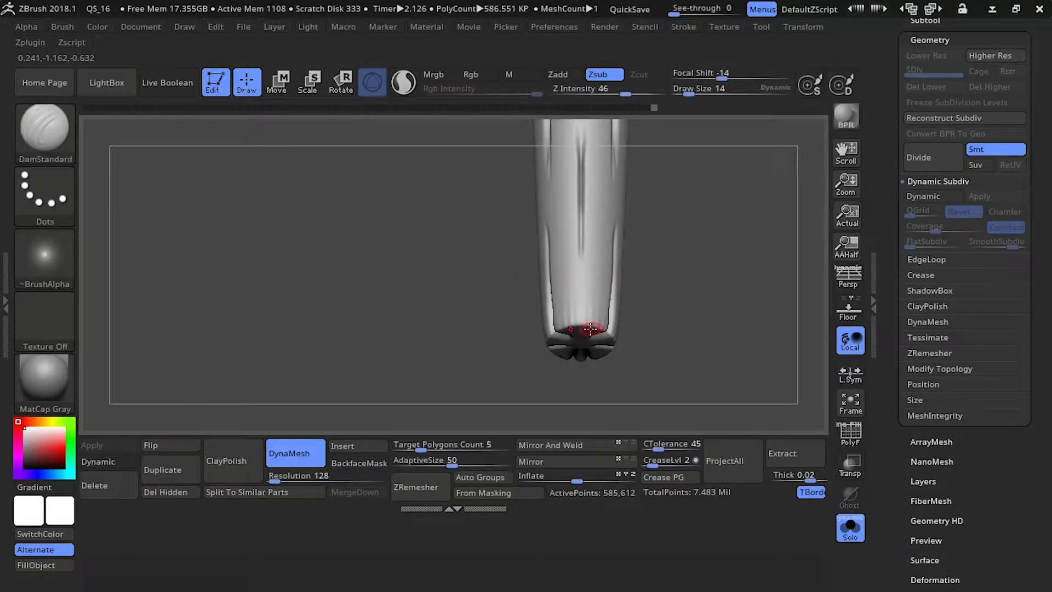
drag(593, 325, 593, 285)
Check the shaft against the whole axe, then carve a thin lengthwise crack into the isolated handle above the large collar's location
click(852, 532)
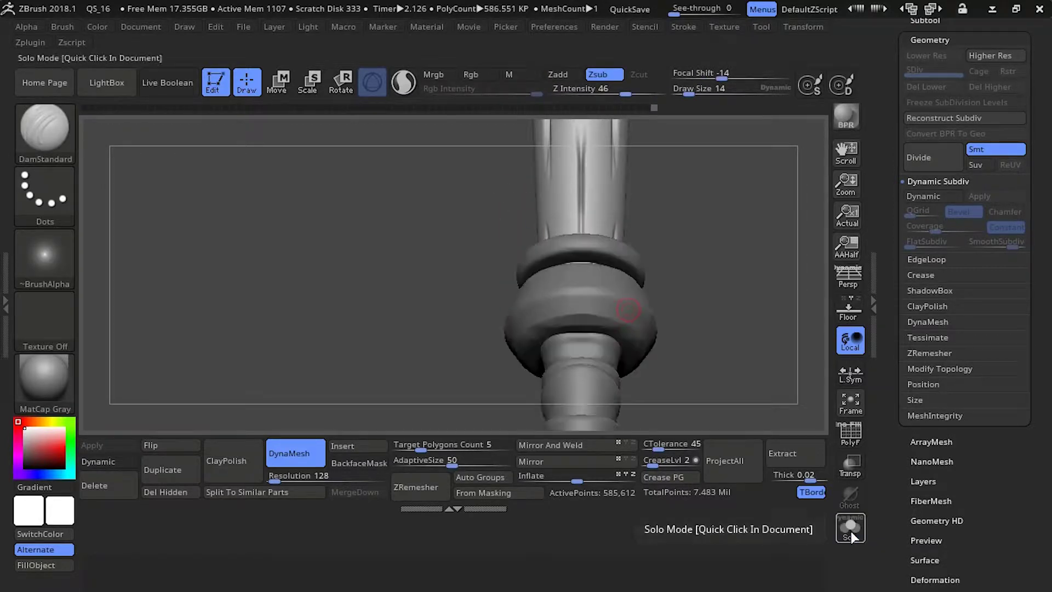
shift+drag(425, 229, 403, 214)
alt+drag(530, 199, 479, 448)
drag(553, 242, 592, 231)
click(850, 526)
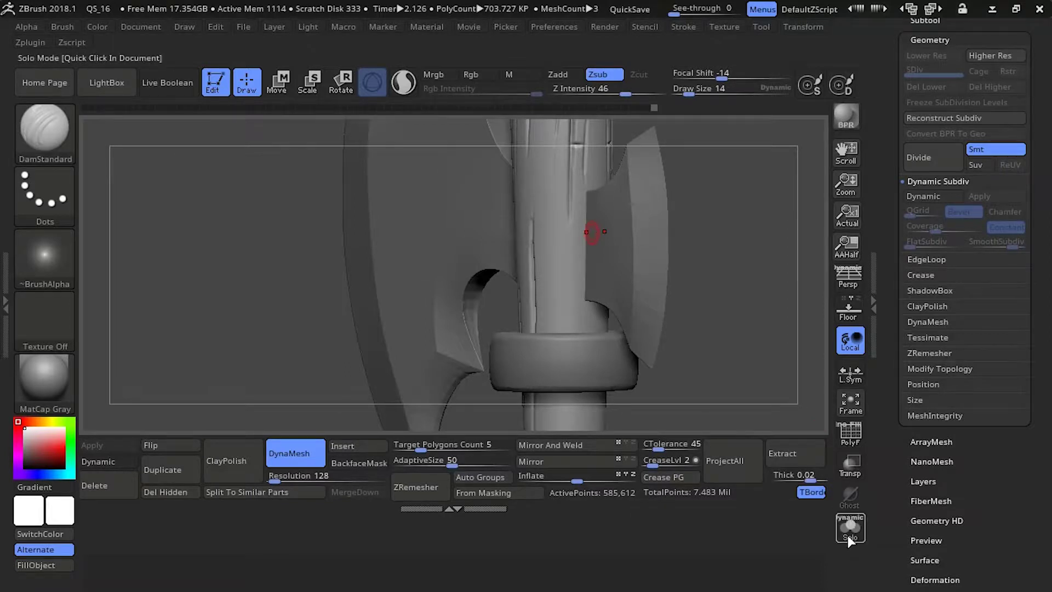
drag(576, 303, 576, 345)
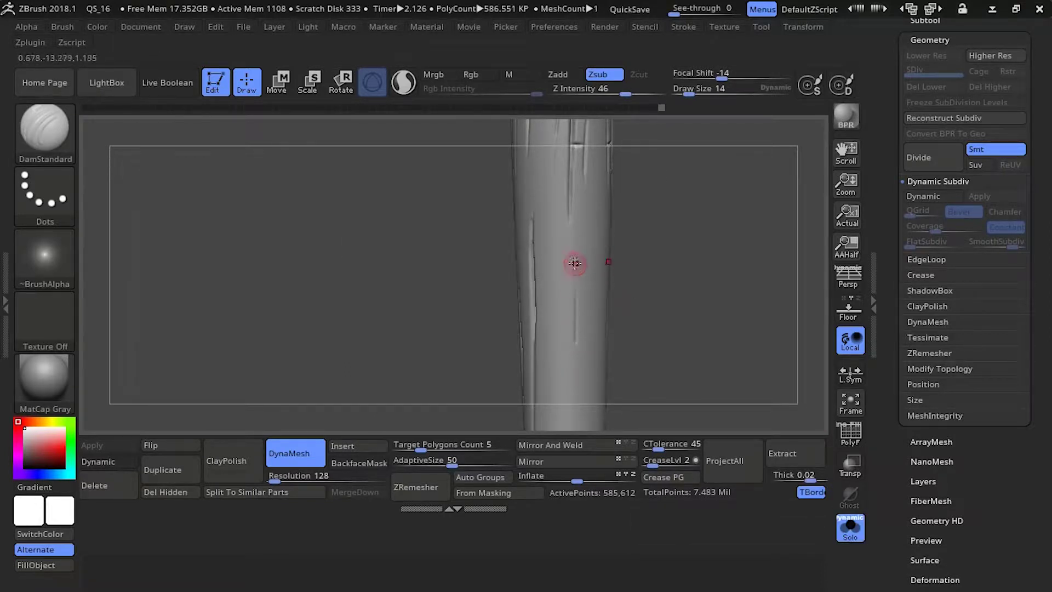
Lower the brush's Z Intensity to 31 and carve fine lengthwise cracks along the middle of the shaft
click(598, 93)
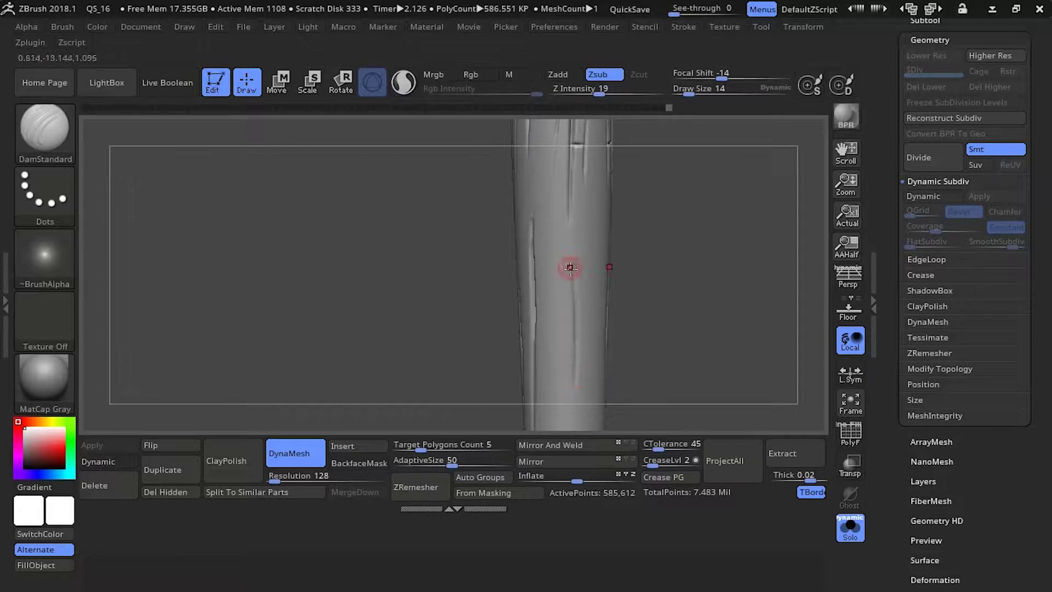
drag(599, 91, 612, 91)
drag(481, 228, 453, 181)
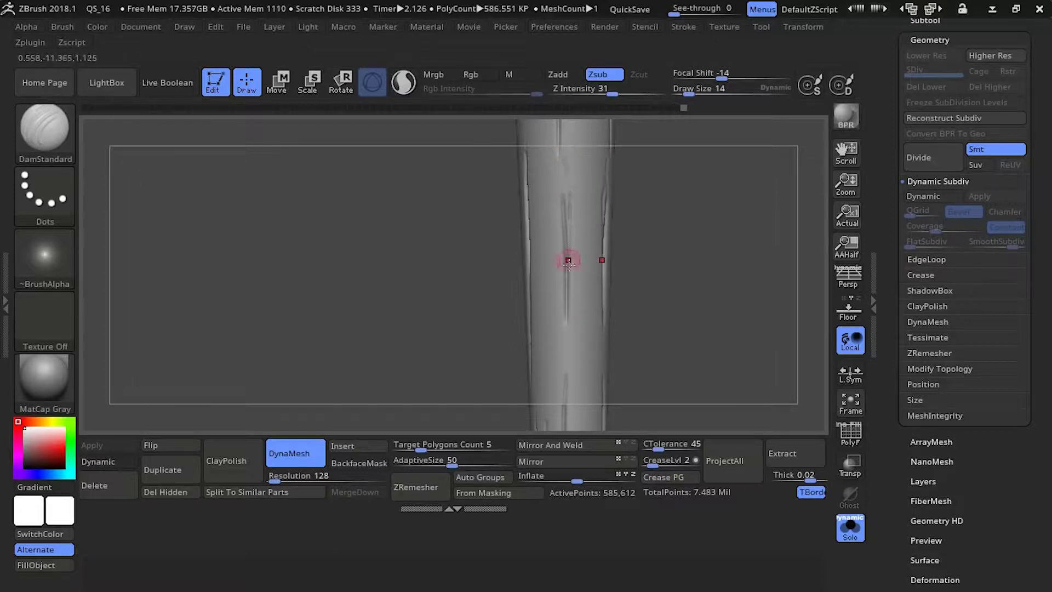
Carve more lengthwise cracks down the lower shaft between the large collar and the end cap
click(851, 530)
drag(364, 204, 526, 234)
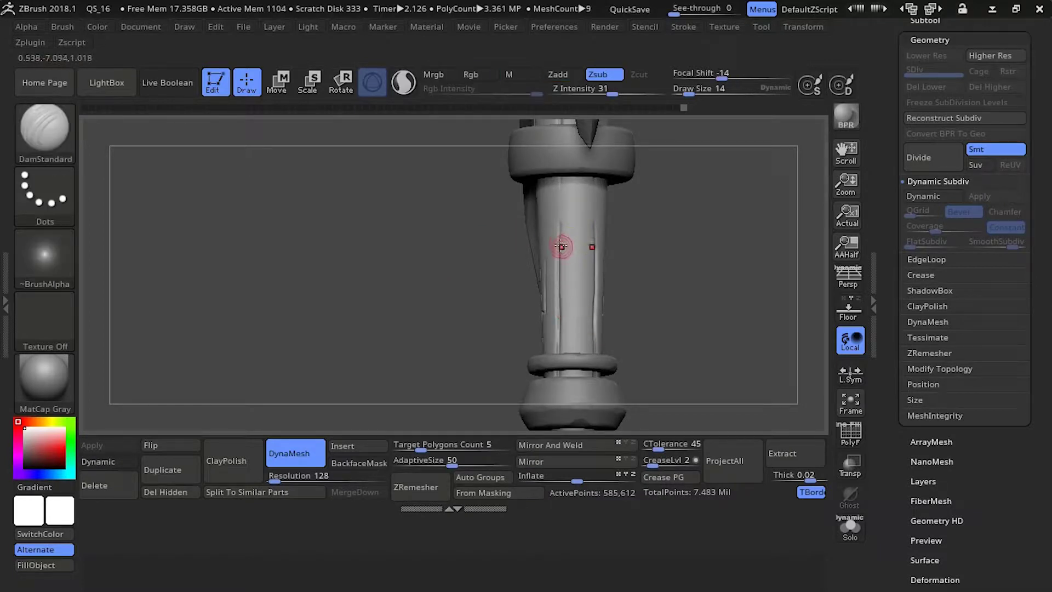
click(850, 527)
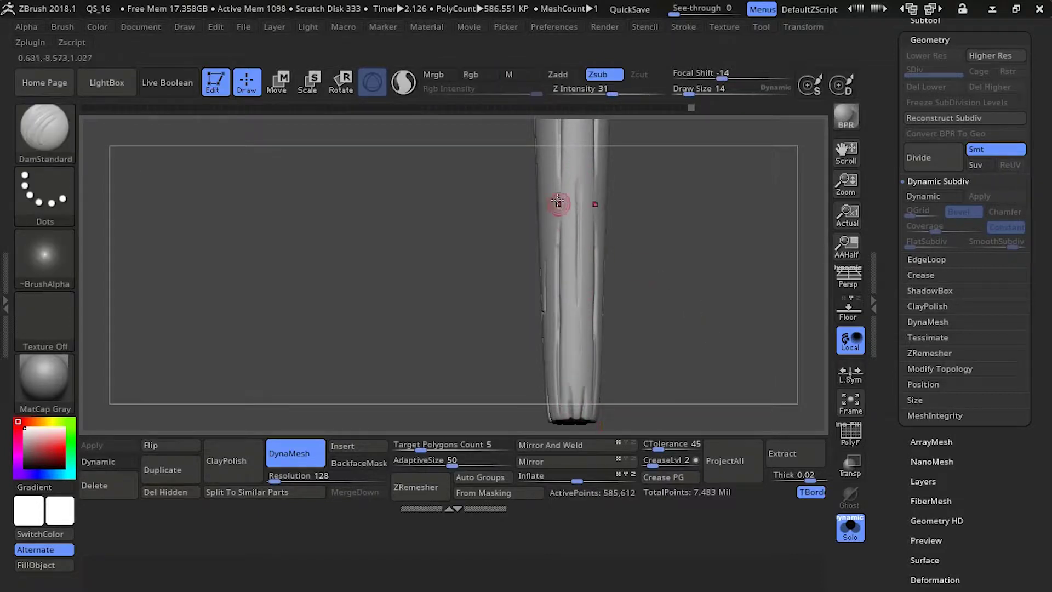
Review the cracks on the whole axe, then set up the ClayBuildup brush at Draw Size 22 on the isolated handle
click(846, 531)
alt+drag(444, 285, 421, 291)
alt+drag(392, 210, 393, 292)
alt+drag(387, 248, 390, 306)
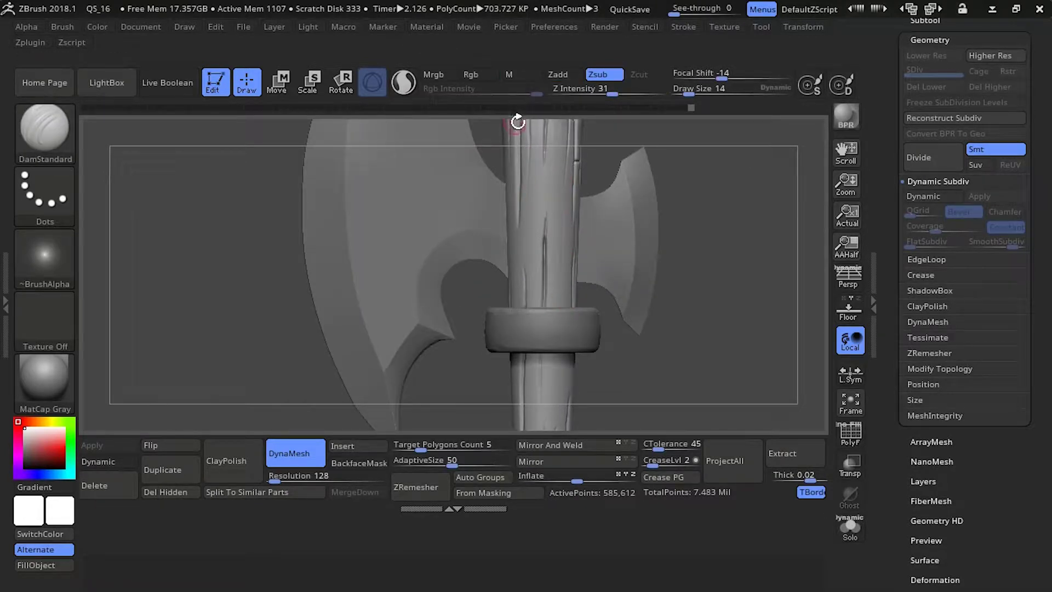
key(b)
key(c)
key(b)
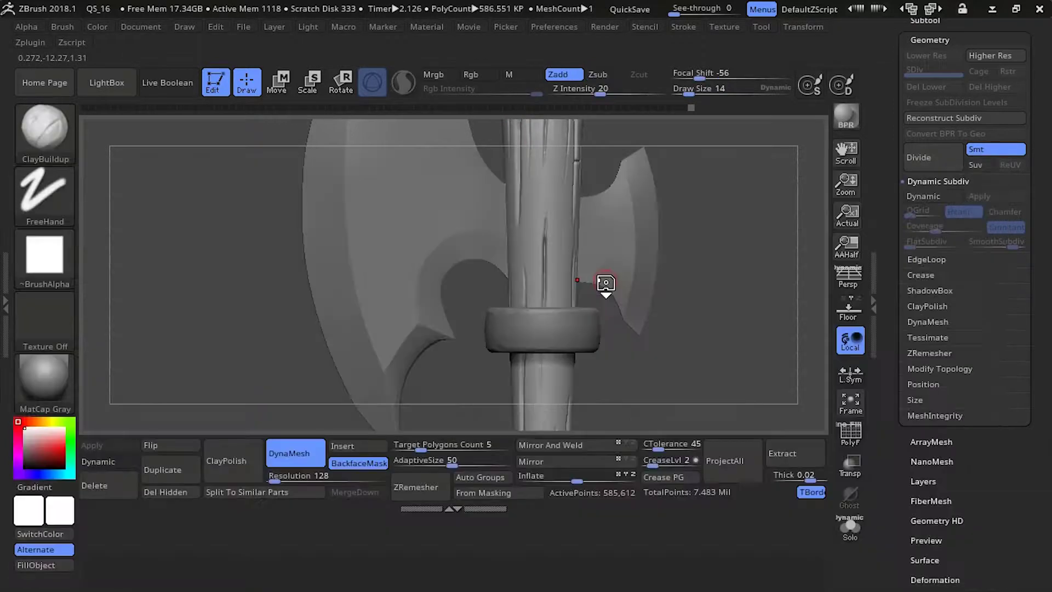
click(849, 529)
alt+drag(473, 253, 463, 201)
drag(483, 299, 525, 384)
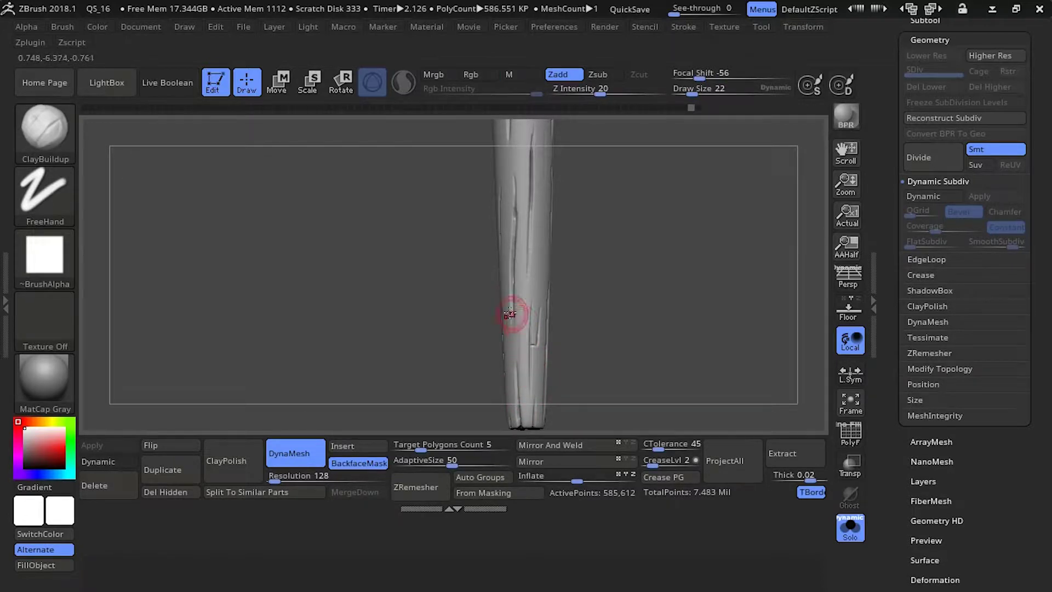
Stroke lengthwise wood grain around the lowest part of the shaft, down to its bottom edge
mouse_move(447, 288)
alt+mouse_down()
mouse_move(435, 188)
mouse_move(442, 219)
alt+mouse_up()
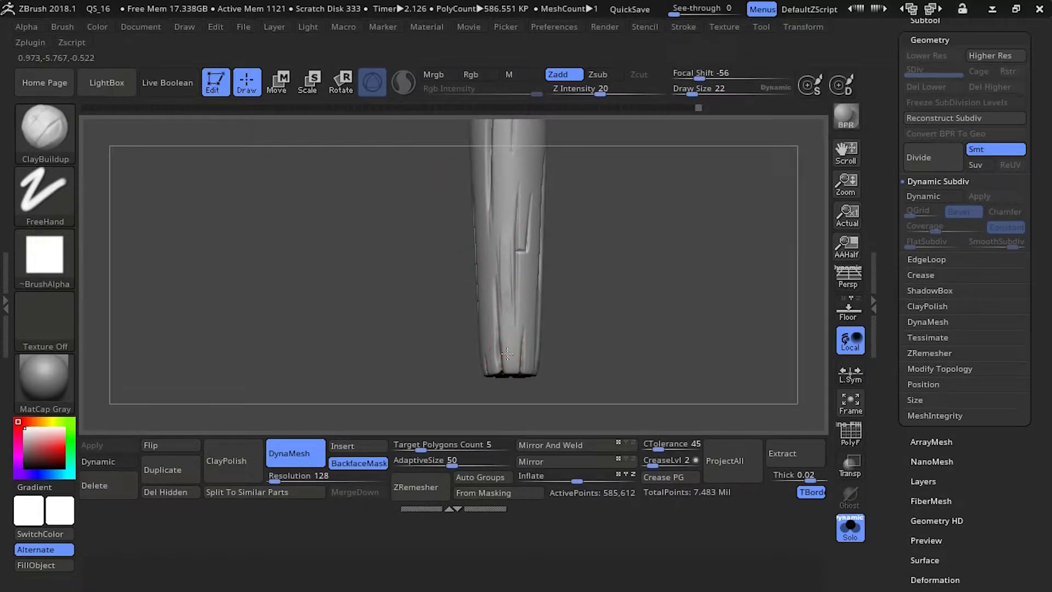
drag(505, 286, 502, 245)
drag(453, 226, 408, 215)
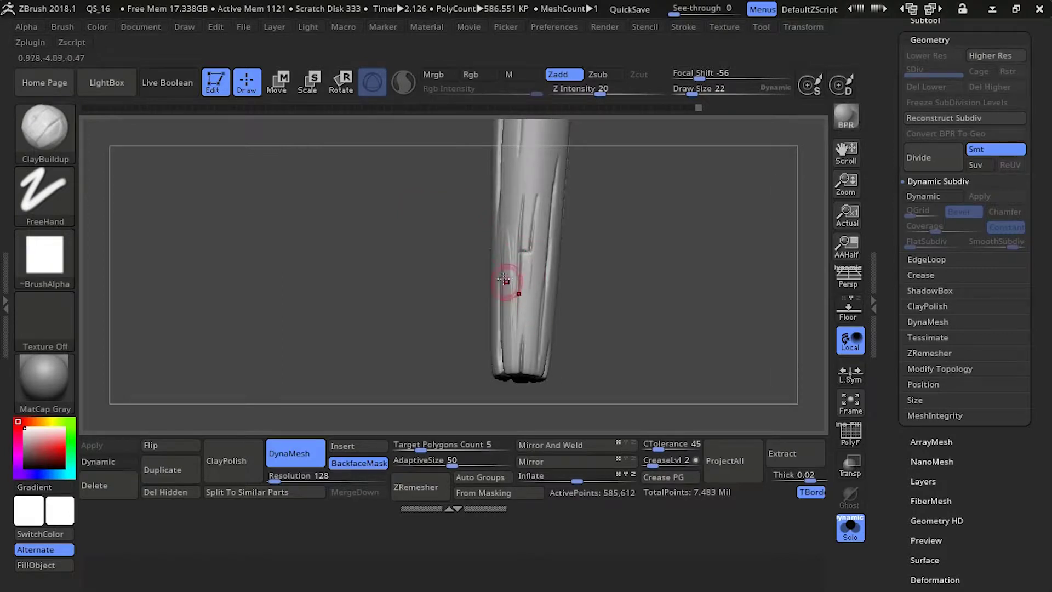
drag(489, 250, 475, 234)
drag(550, 194, 524, 349)
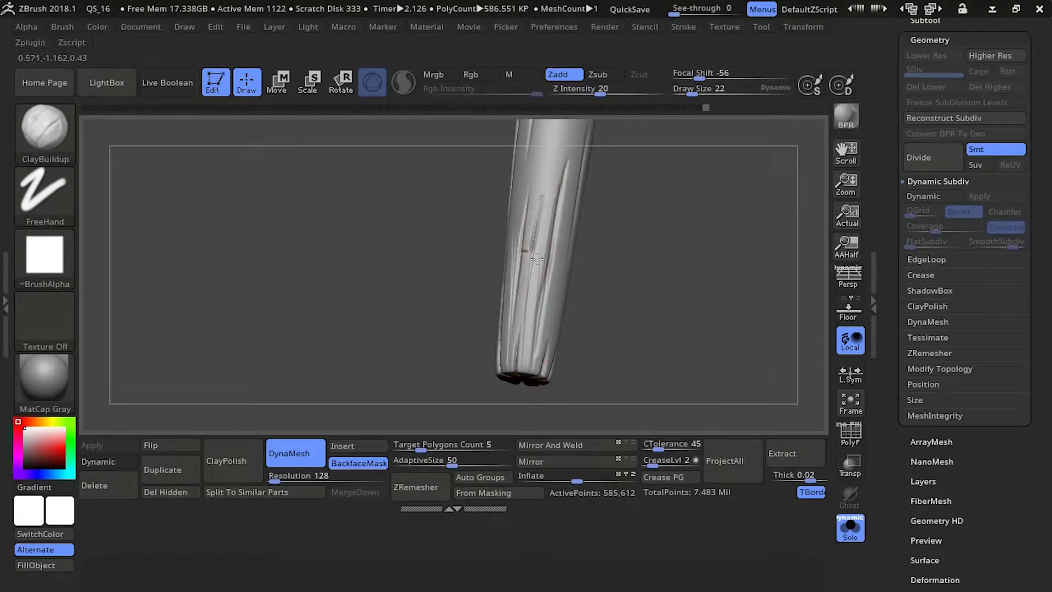
drag(472, 208, 560, 263)
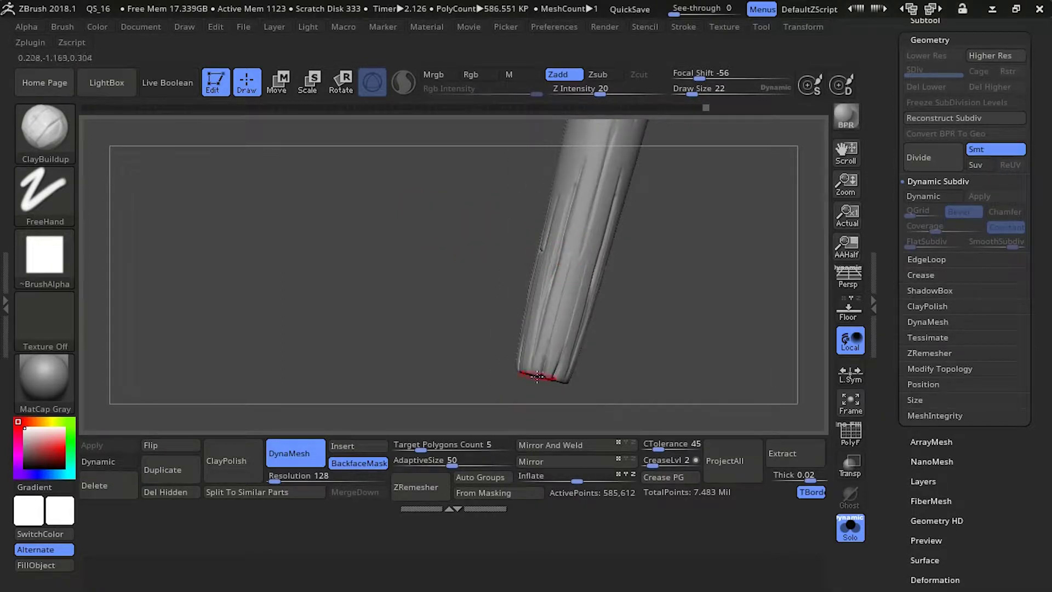
Add lengthwise grain strokes around the stepped break on the lower shaft with the Draw Size reduced to 18
drag(516, 165, 449, 212)
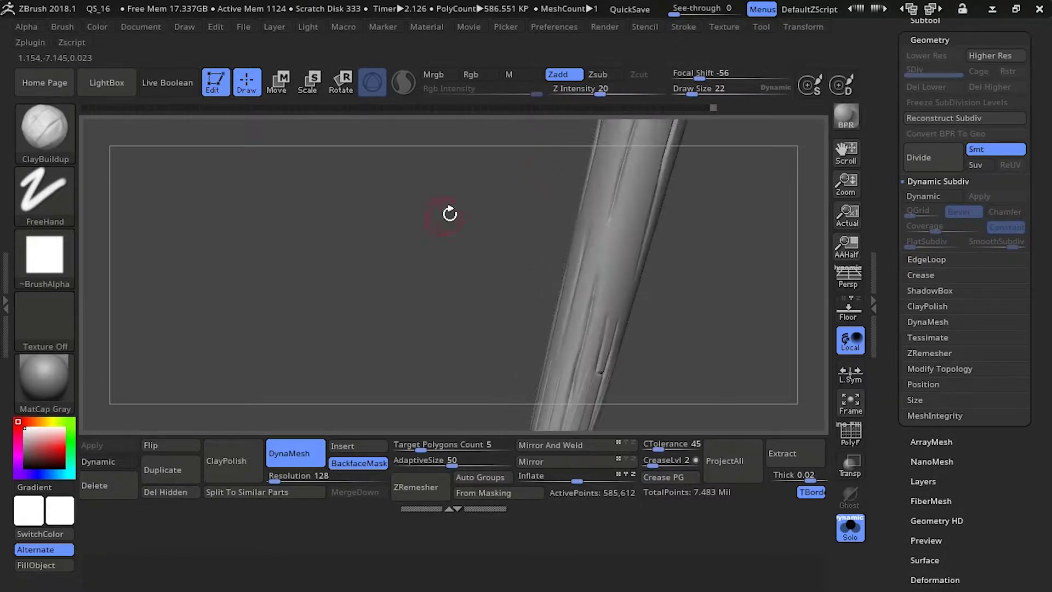
key(ctrl)
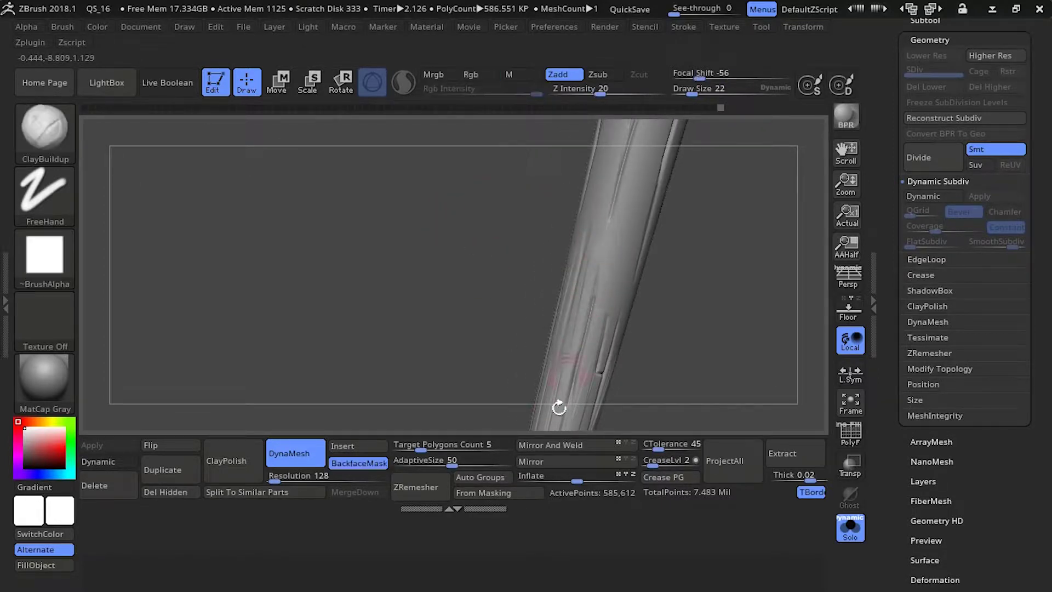
key(ctrl)
drag(521, 310, 466, 298)
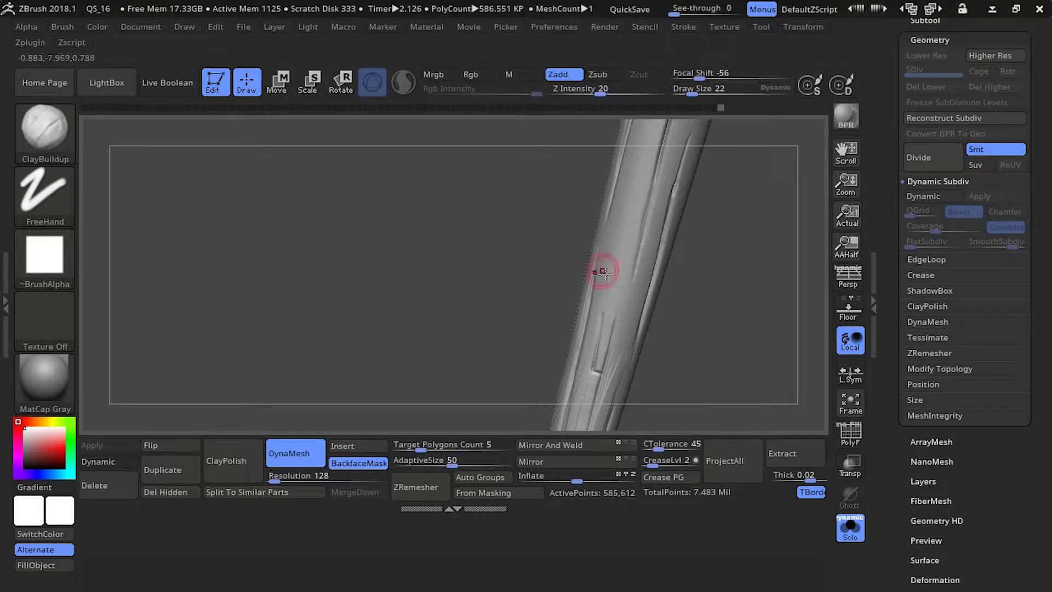
key(])
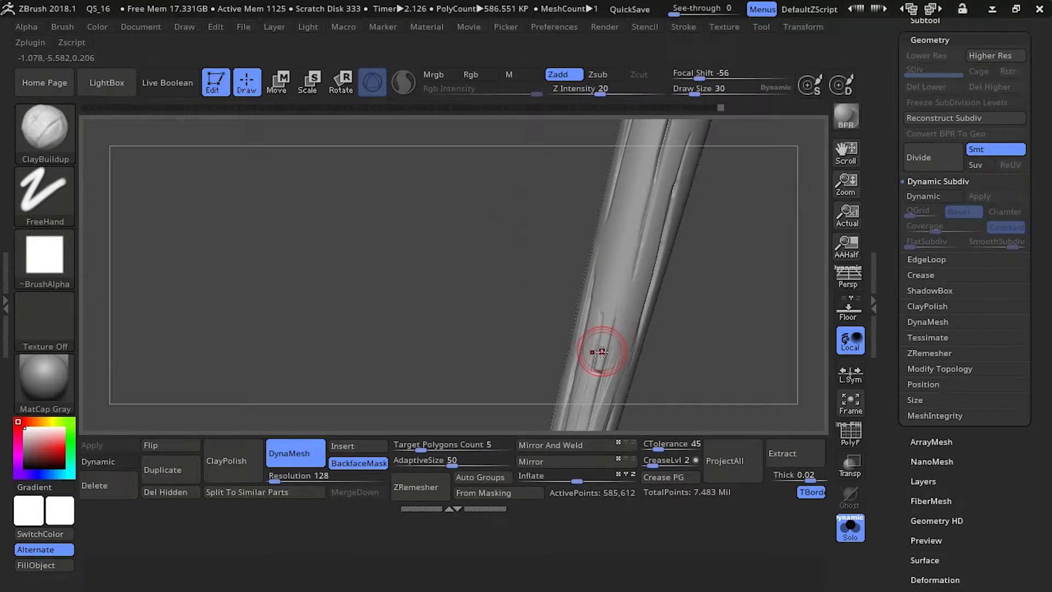
key([)
drag(616, 284, 599, 349)
Raise the Draw Size to 22 and stroke wood grain along the long cracks above the stepped break
drag(526, 212, 561, 210)
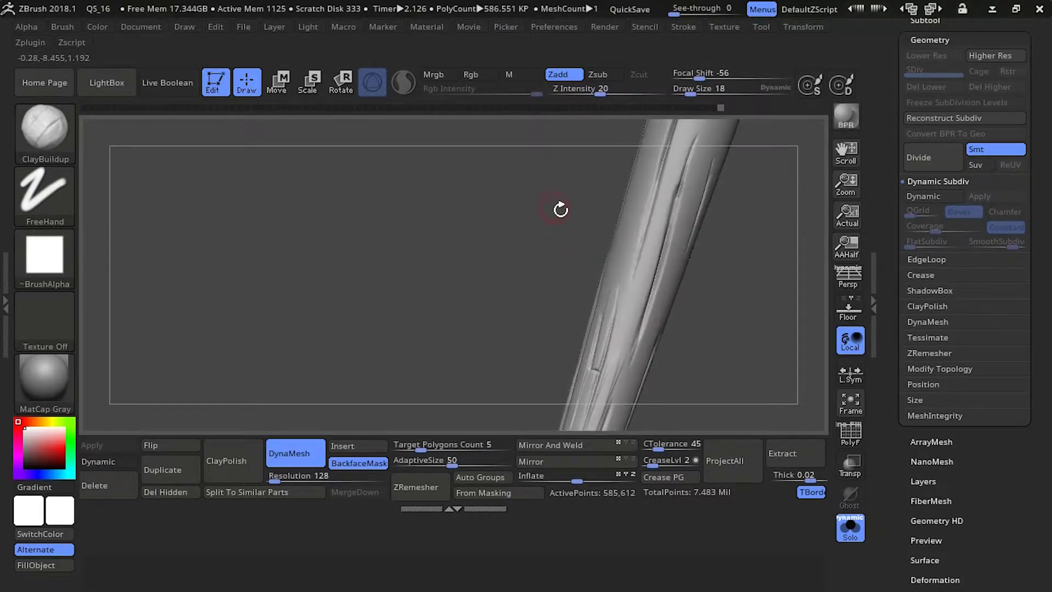
key(])
drag(670, 178, 610, 370)
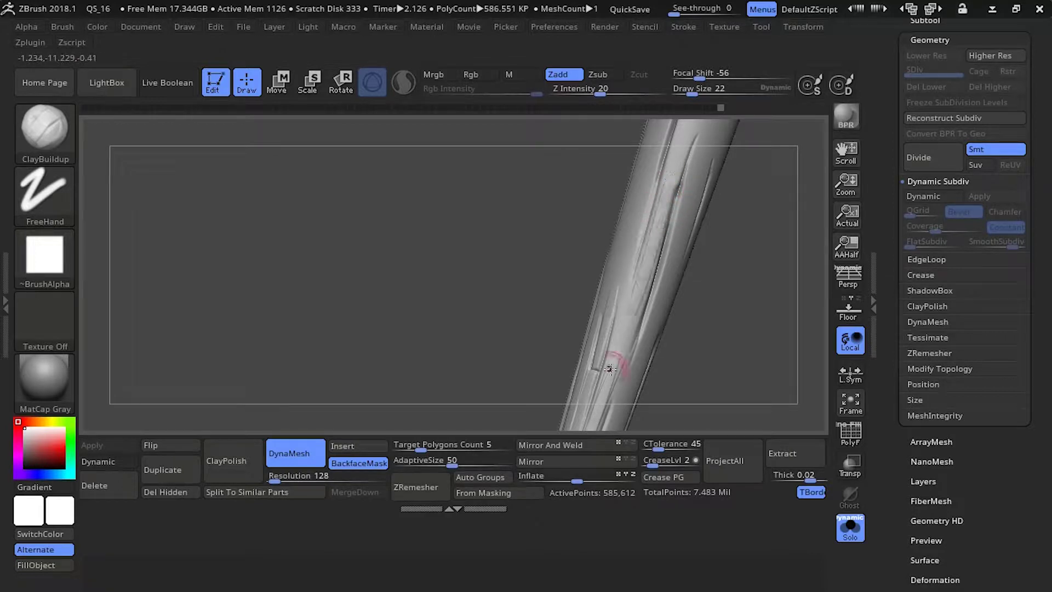
drag(674, 200, 633, 341)
Turn the handle around and continue the grain strokes on another side of the lower shaft
mouse_move(631, 366)
right_down()
mouse_move(629, 324)
mouse_move(579, 222)
right_up()
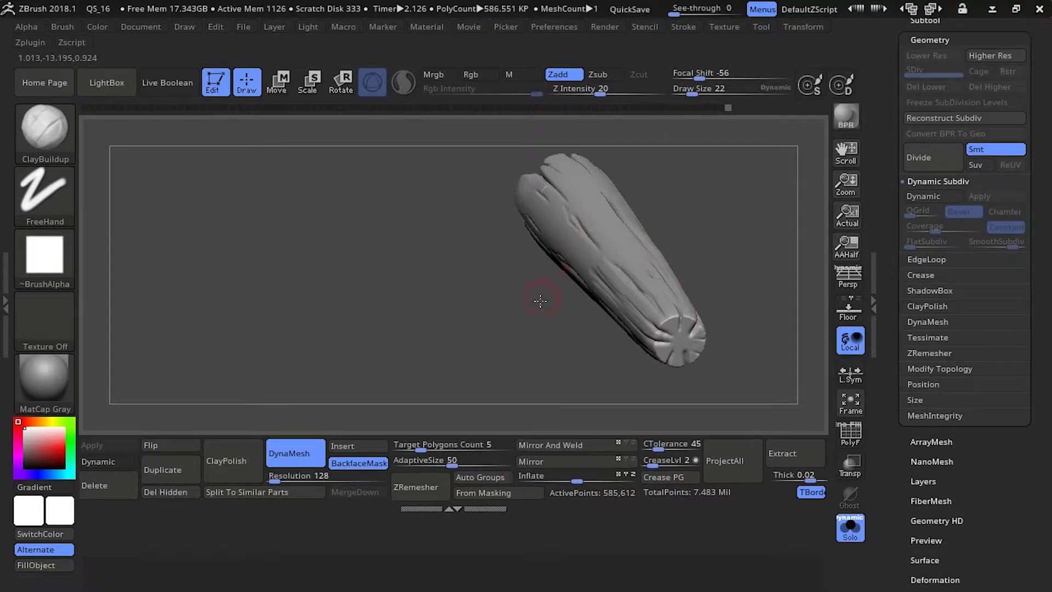
drag(540, 301, 581, 269)
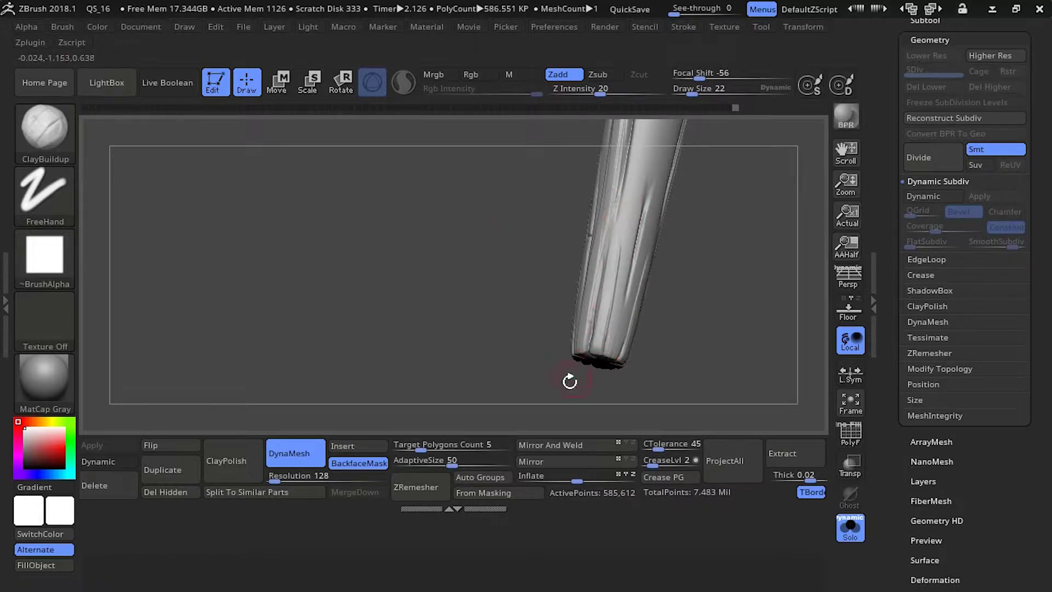
drag(570, 381, 592, 351)
drag(579, 233, 601, 234)
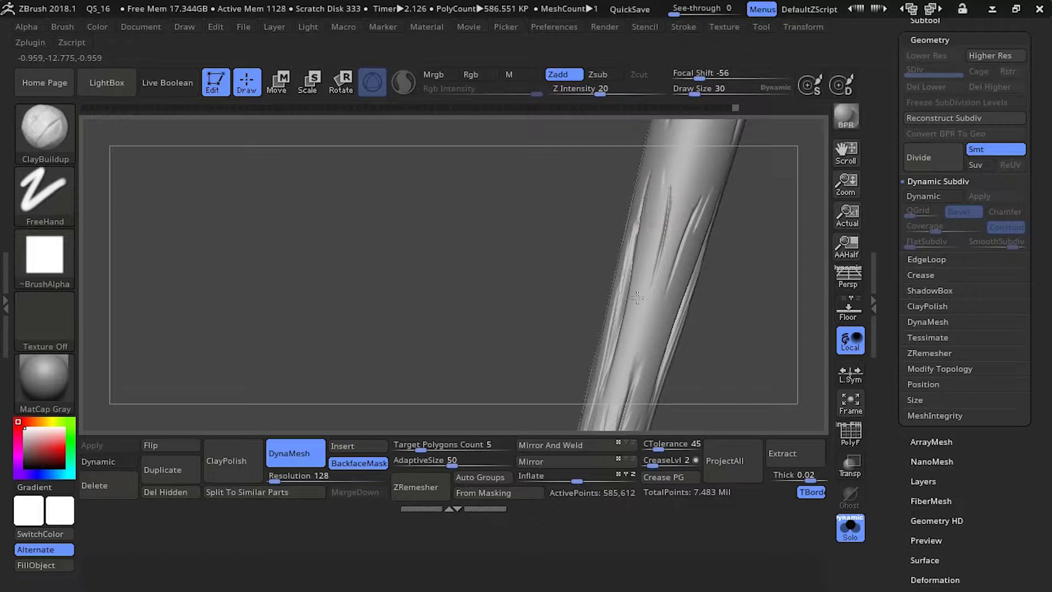
Stroke broader wood grain down the middle and lower shaft with a Draw Size of 30
mouse_move(608, 226)
mouse_down()
mouse_move(619, 221)
mouse_move(656, 281)
mouse_up()
drag(657, 241, 634, 355)
alt+drag(579, 228, 574, 121)
drag(636, 186, 622, 359)
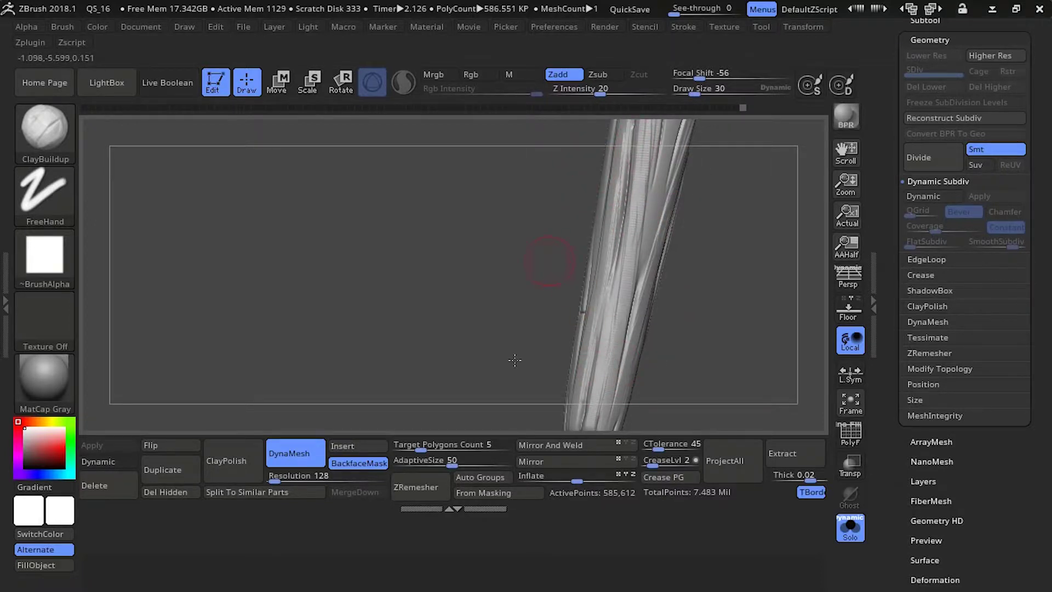
Continue the ClayBuildup wood grain with a Draw Size of 30 along the upper shaft toward the splintered top end
drag(542, 263, 600, 239)
drag(657, 147, 578, 147)
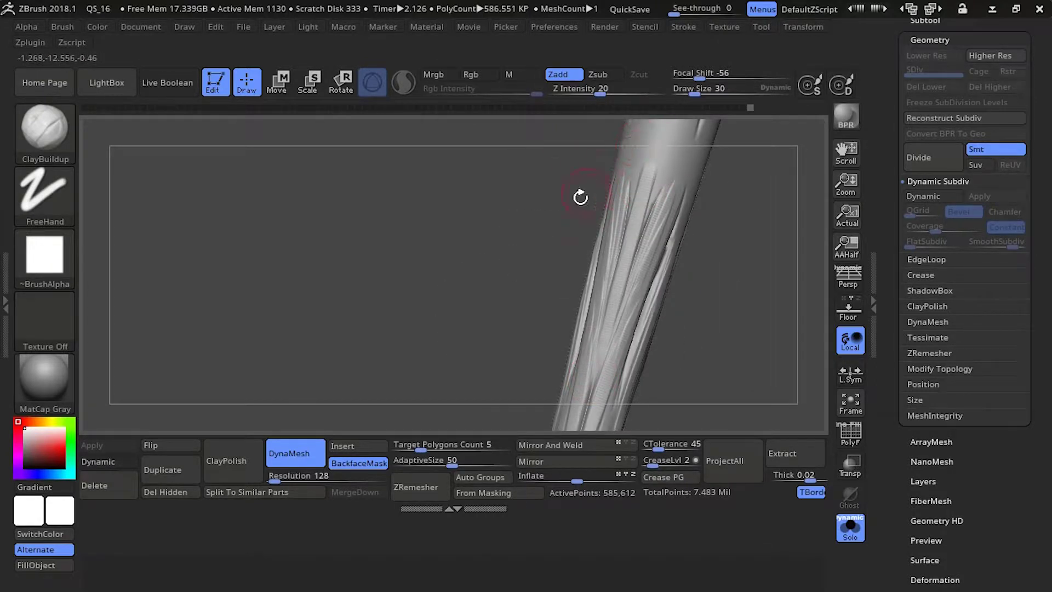
drag(580, 196, 615, 219)
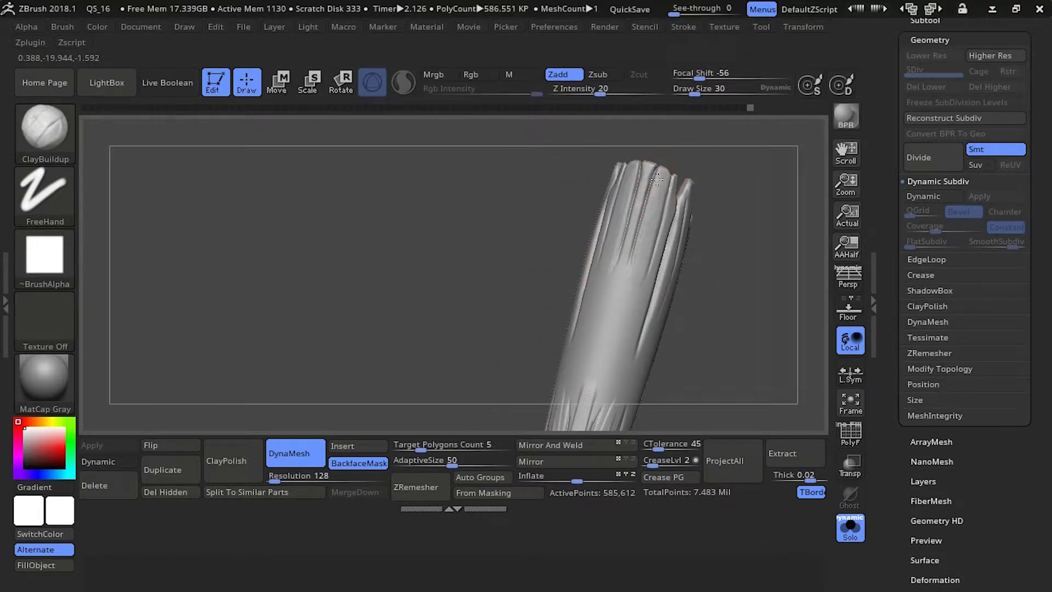
mouse_move(658, 180)
mouse_down()
mouse_move(505, 179)
mouse_move(554, 202)
mouse_move(533, 232)
mouse_move(655, 175)
mouse_move(552, 337)
mouse_up()
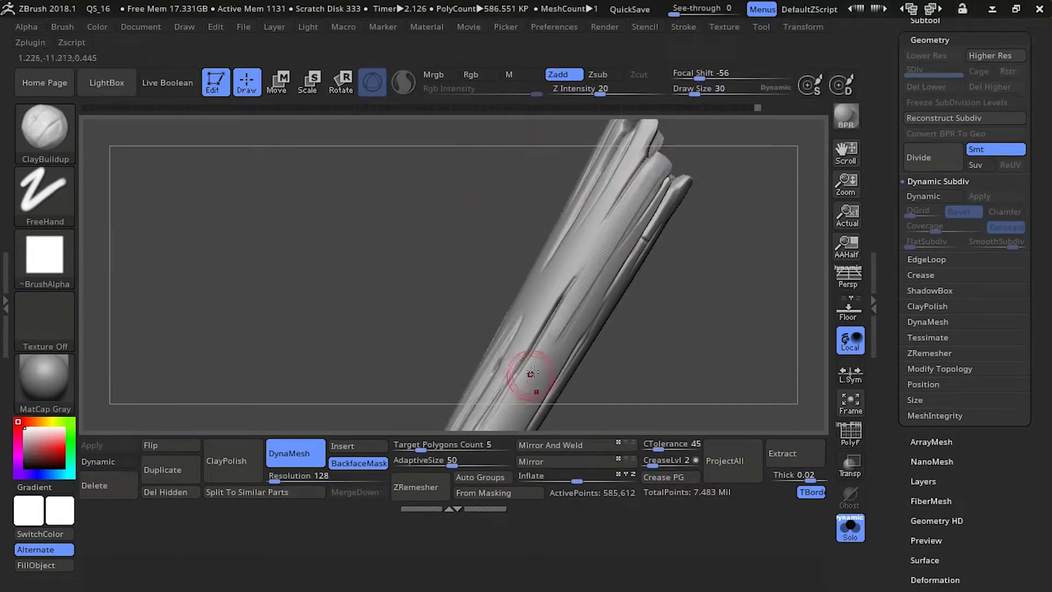
mouse_move(616, 176)
mouse_down()
mouse_move(477, 157)
mouse_move(467, 181)
mouse_up()
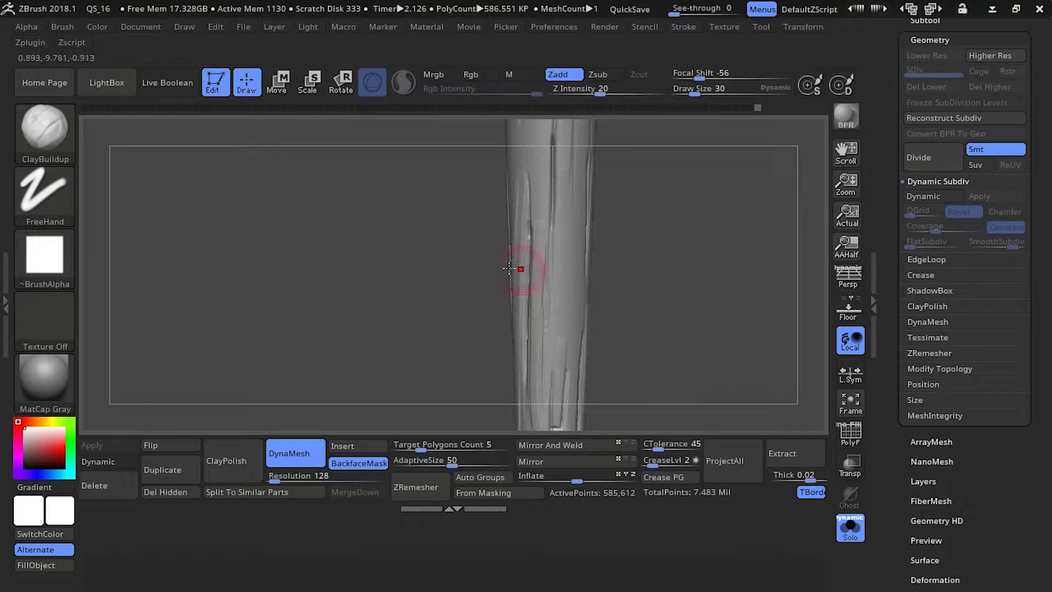
Stroke lengthwise grain into the smooth wood of the middle shaft above the stepped break
mouse_move(447, 270)
alt+mouse_down()
mouse_move(449, 207)
mouse_move(421, 208)
alt+mouse_up()
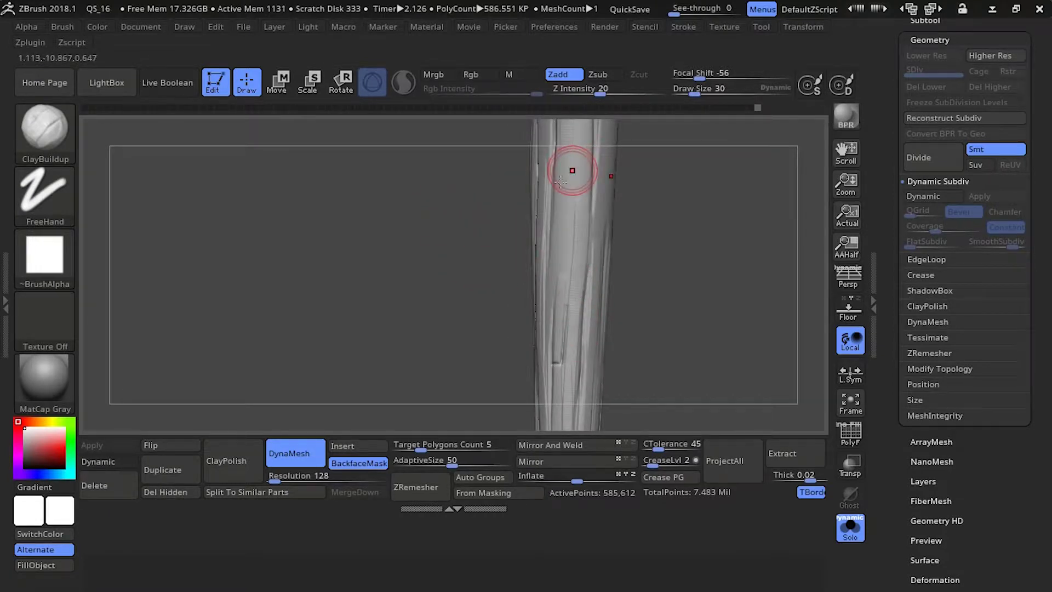
drag(488, 211, 464, 208)
drag(570, 170, 548, 419)
mouse_move(476, 293)
mouse_down()
mouse_move(462, 301)
mouse_move(554, 212)
mouse_move(551, 164)
mouse_move(453, 212)
mouse_move(466, 265)
mouse_move(559, 176)
mouse_up()
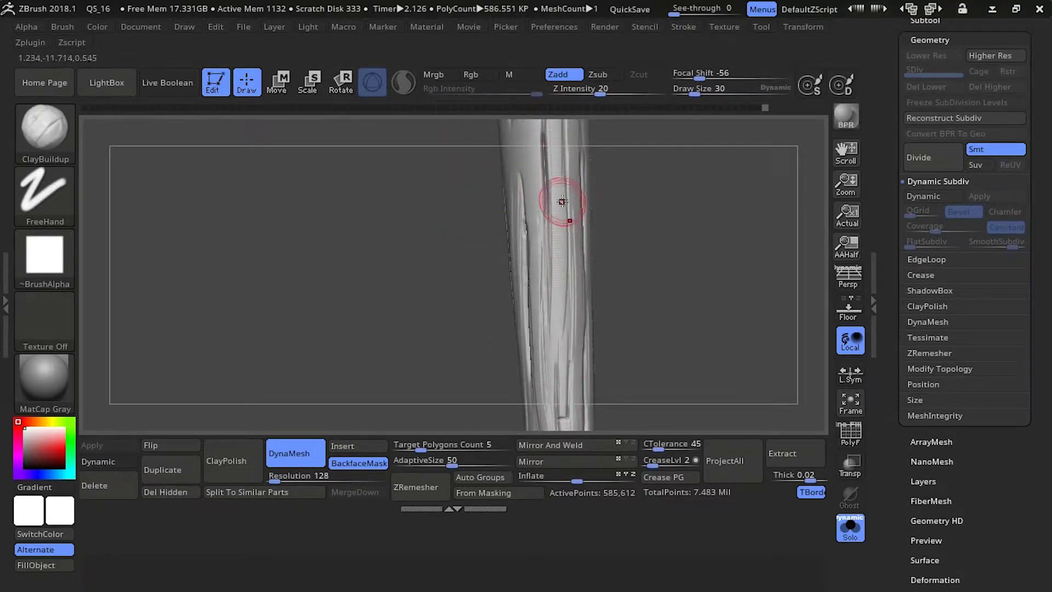
mouse_move(493, 329)
mouse_down()
mouse_move(430, 298)
mouse_move(521, 205)
mouse_move(596, 208)
mouse_up()
alt+drag(527, 193, 521, 243)
Turn the handle to its smoother side and fill the bare area between the long cracks with grain strokes
drag(538, 294, 586, 243)
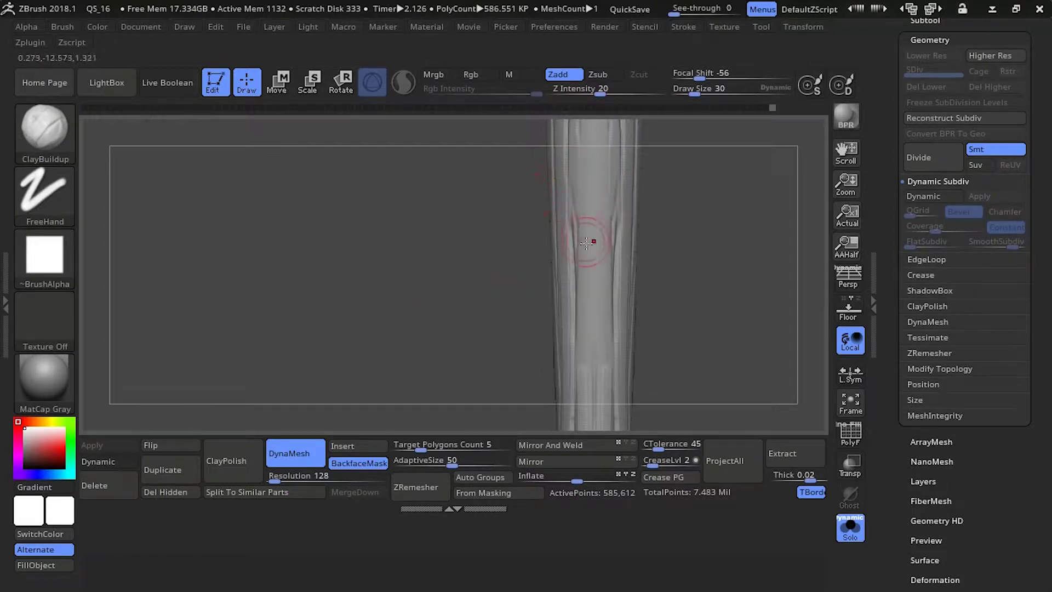
drag(584, 360, 586, 411)
mouse_move(529, 323)
mouse_down()
mouse_move(582, 254)
mouse_move(572, 241)
mouse_up()
shift+drag(501, 198, 520, 211)
mouse_move(591, 167)
mouse_down()
mouse_move(510, 195)
mouse_move(521, 253)
mouse_move(510, 242)
mouse_move(595, 225)
mouse_up()
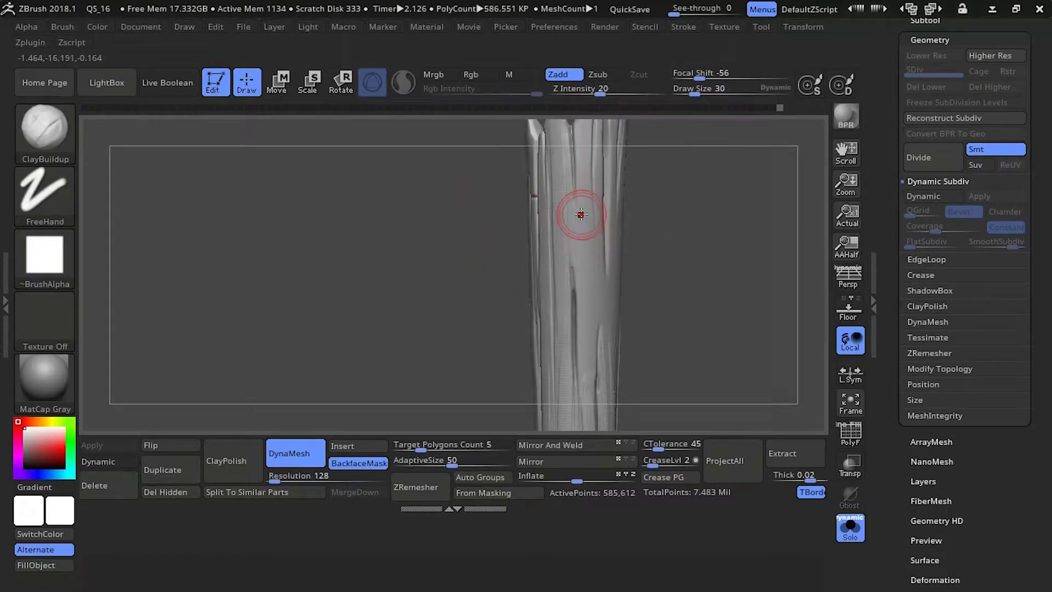
Add lengthwise grain strokes below the splinters at the handle's broken top end
mouse_move(573, 328)
mouse_down()
mouse_move(499, 206)
mouse_move(482, 206)
mouse_move(470, 257)
mouse_move(458, 235)
mouse_move(560, 204)
mouse_up()
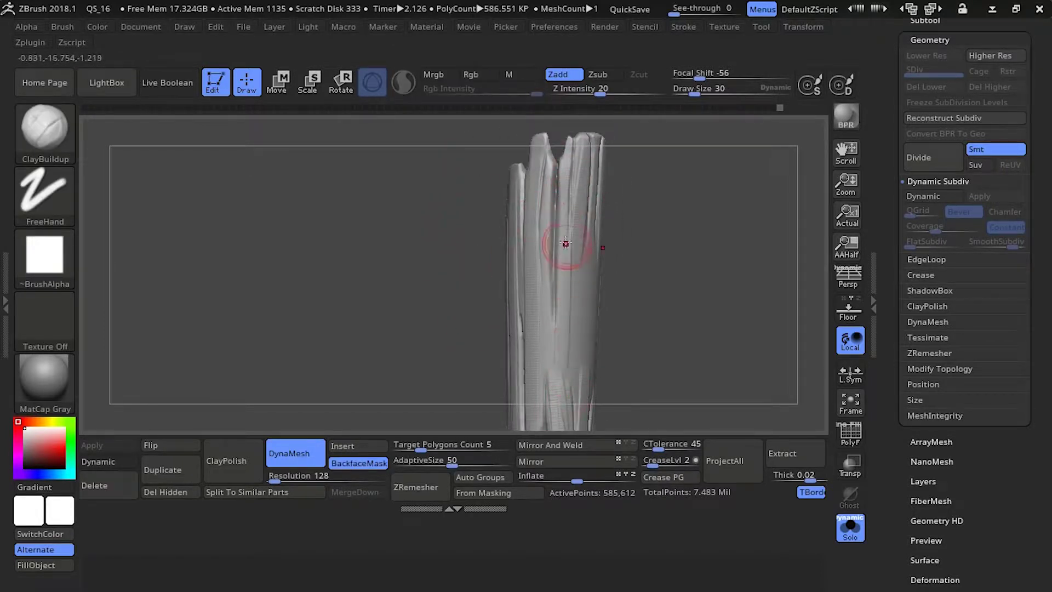
mouse_move(482, 258)
mouse_down()
mouse_move(441, 218)
mouse_move(567, 178)
mouse_move(566, 350)
mouse_up()
mouse_move(564, 175)
mouse_down()
mouse_move(553, 346)
mouse_move(550, 296)
mouse_up()
mouse_move(484, 230)
mouse_down()
mouse_move(485, 246)
mouse_move(462, 166)
mouse_up()
drag(480, 221, 495, 249)
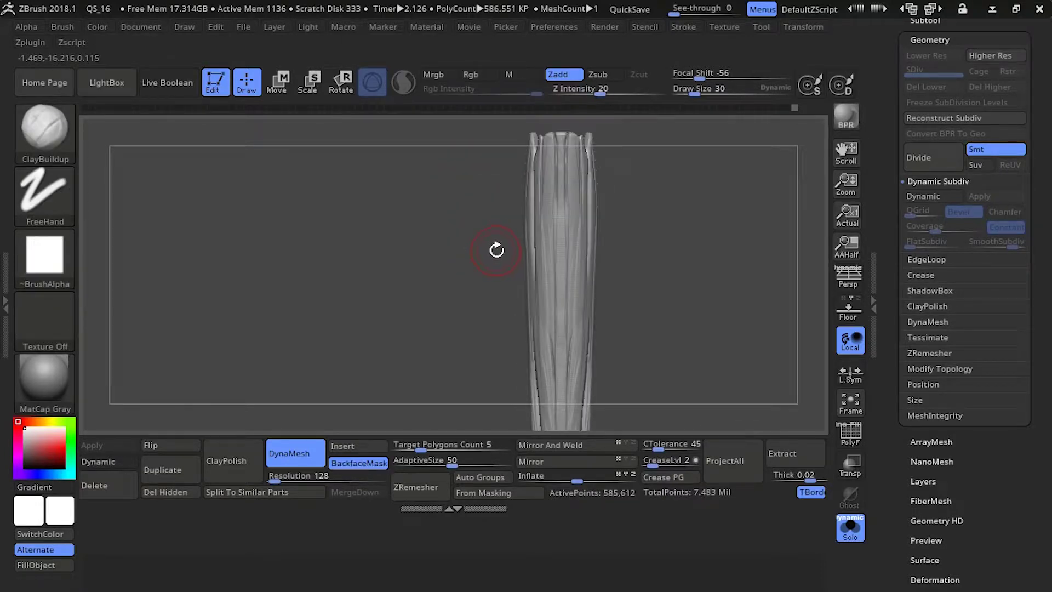
Switch to the TrimDynamic brush and flatten the raised grain along the middle and lower shaft
key(b)
key(t)
key(d)
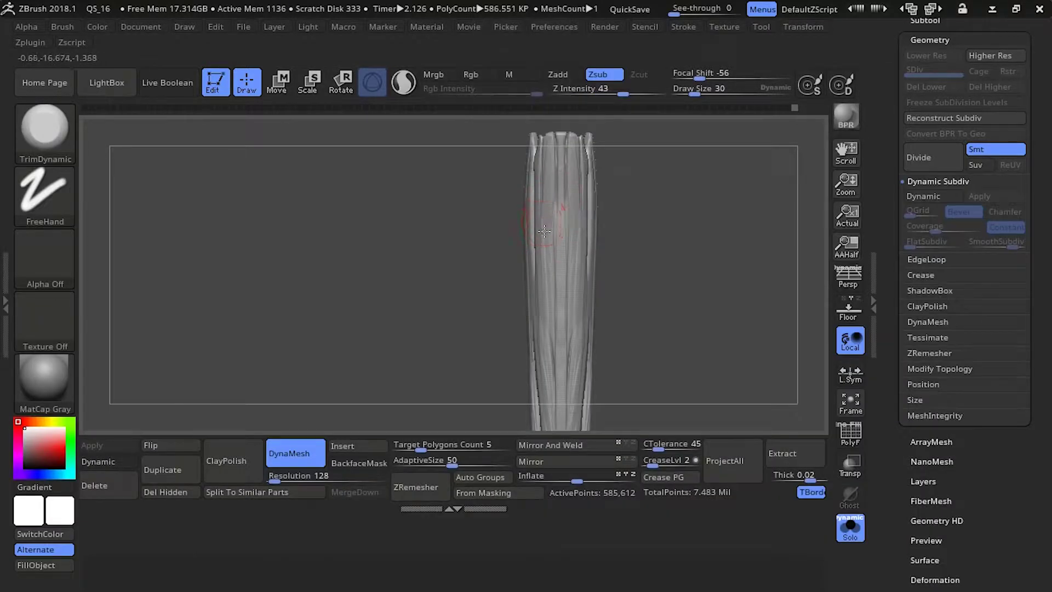
drag(515, 301, 545, 240)
alt+drag(479, 308, 482, 191)
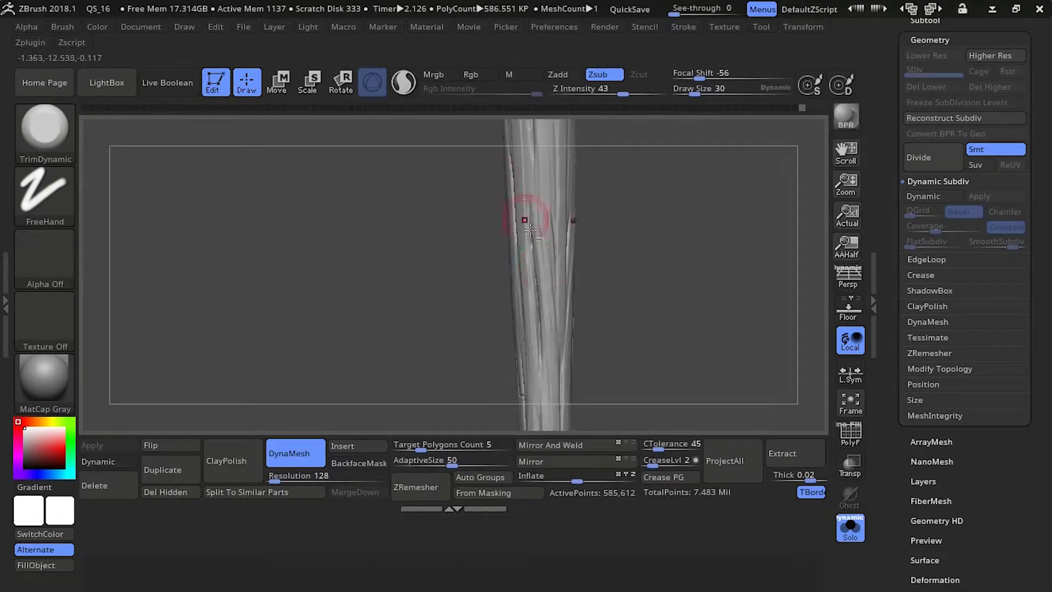
mouse_move(544, 241)
mouse_down()
mouse_move(546, 306)
mouse_move(545, 219)
mouse_up()
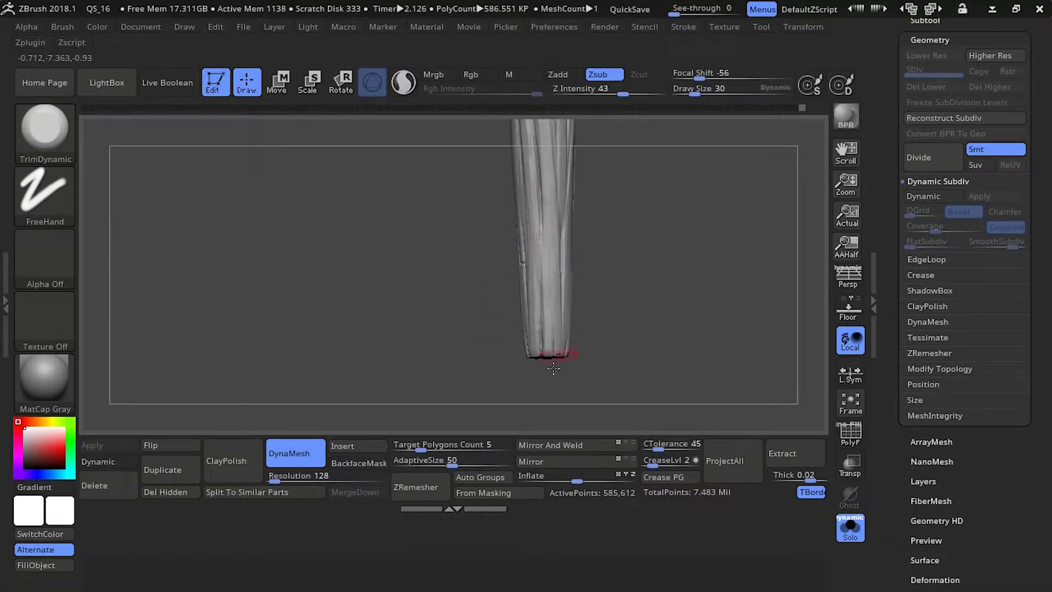
drag(553, 369, 522, 241)
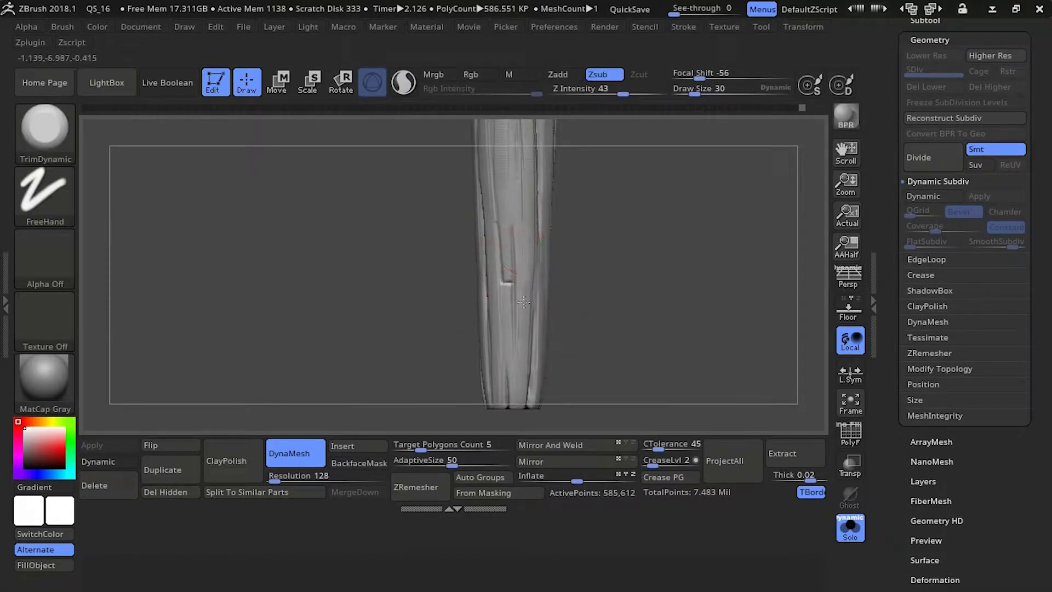
Trim the grain ridges around the stepped cracks, working from the middle shaft up to the splintered top end
drag(447, 250, 477, 195)
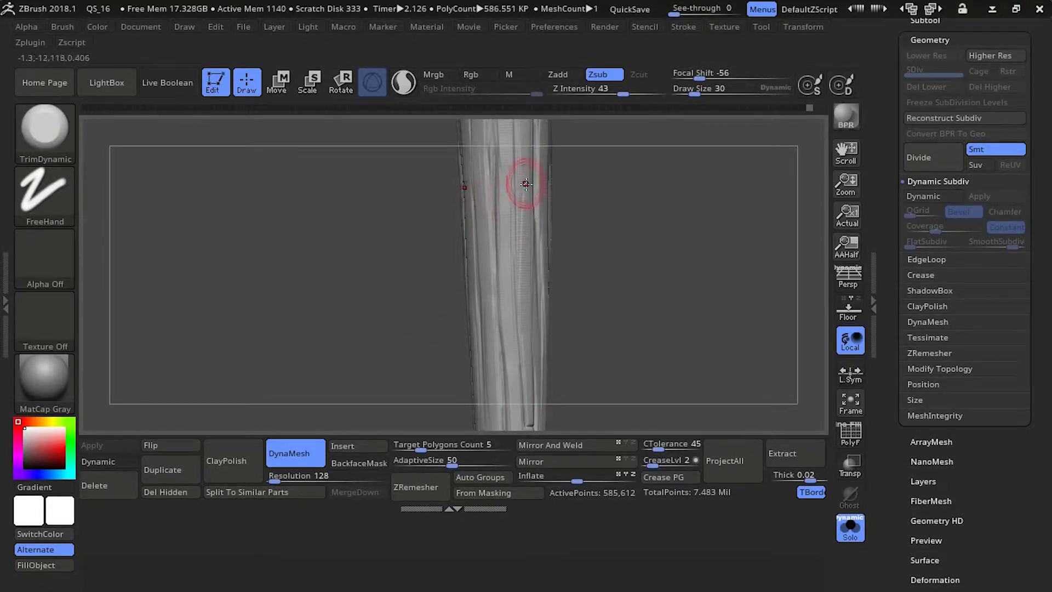
drag(428, 226, 460, 244)
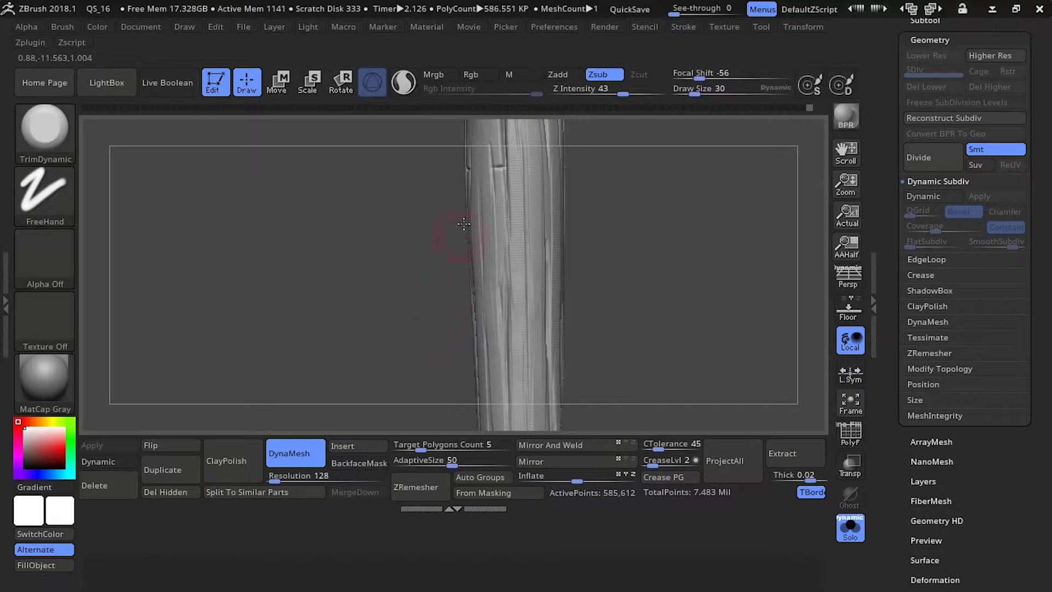
alt+drag(436, 176, 411, 373)
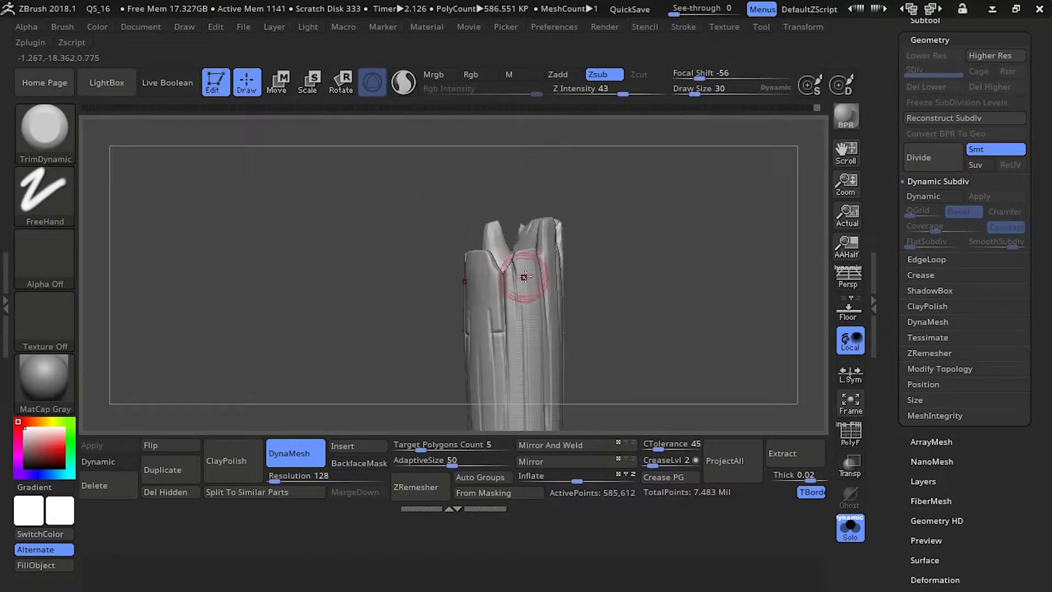
alt+drag(415, 286, 375, 192)
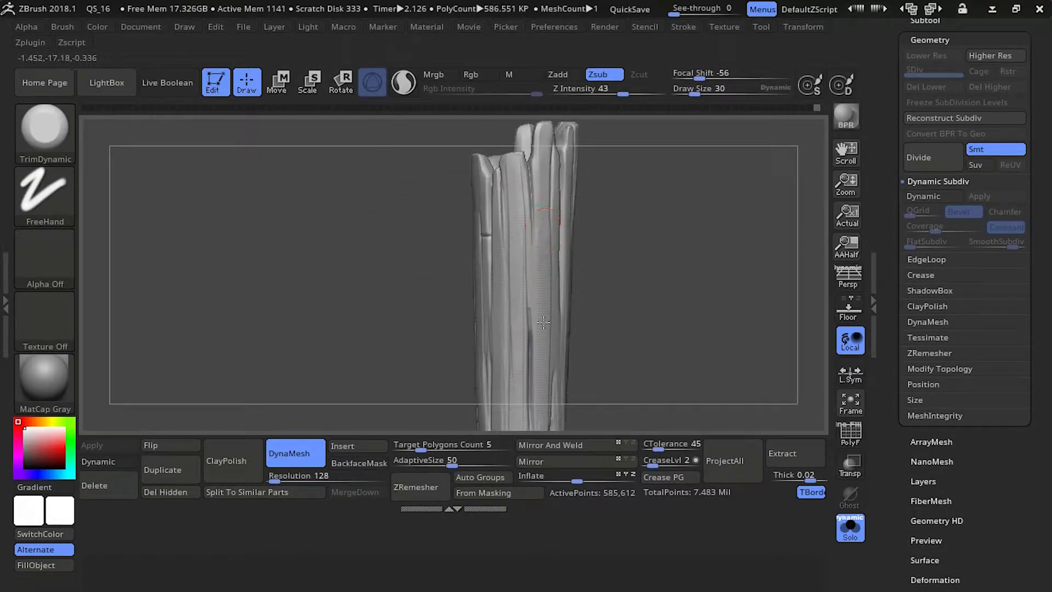
alt+drag(439, 269, 435, 164)
drag(535, 235, 537, 406)
drag(428, 236, 359, 241)
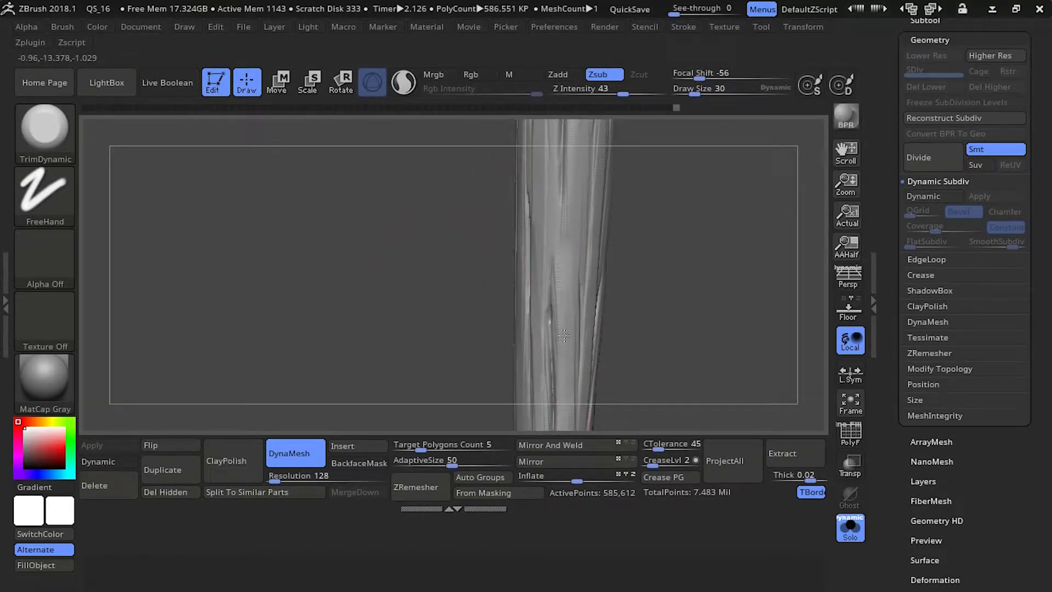
Turn the handle around and flatten the grain on the remaining sides of the upper shaft and its splinters
drag(482, 233, 482, 318)
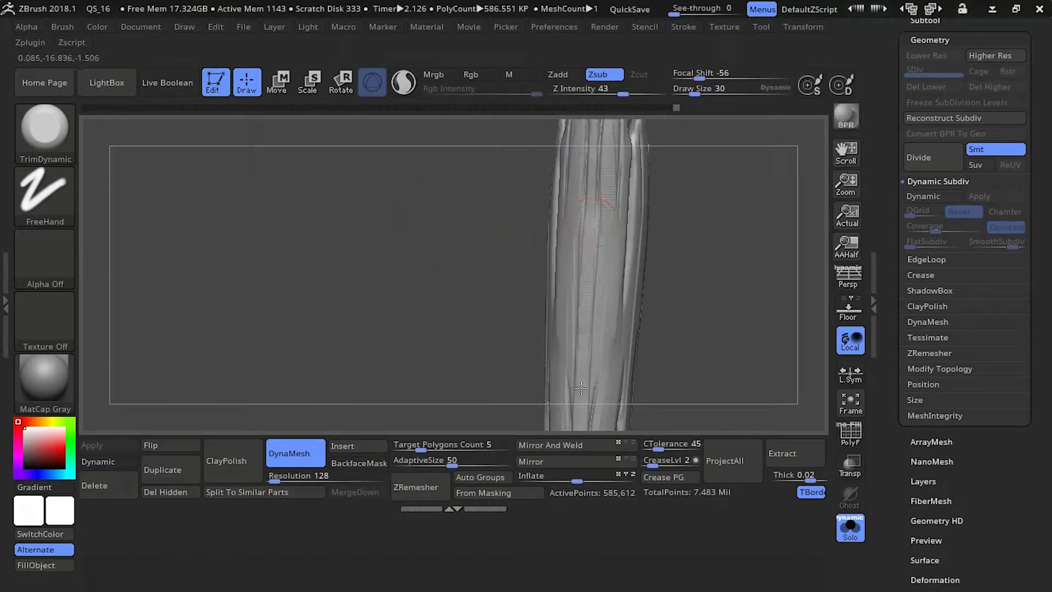
drag(511, 221, 579, 200)
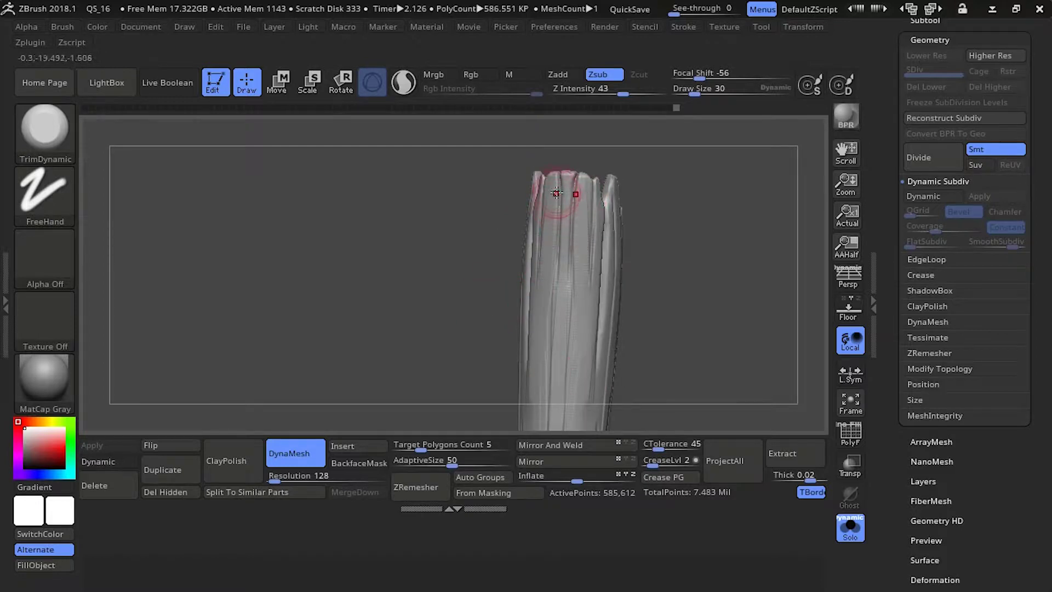
drag(518, 351, 517, 265)
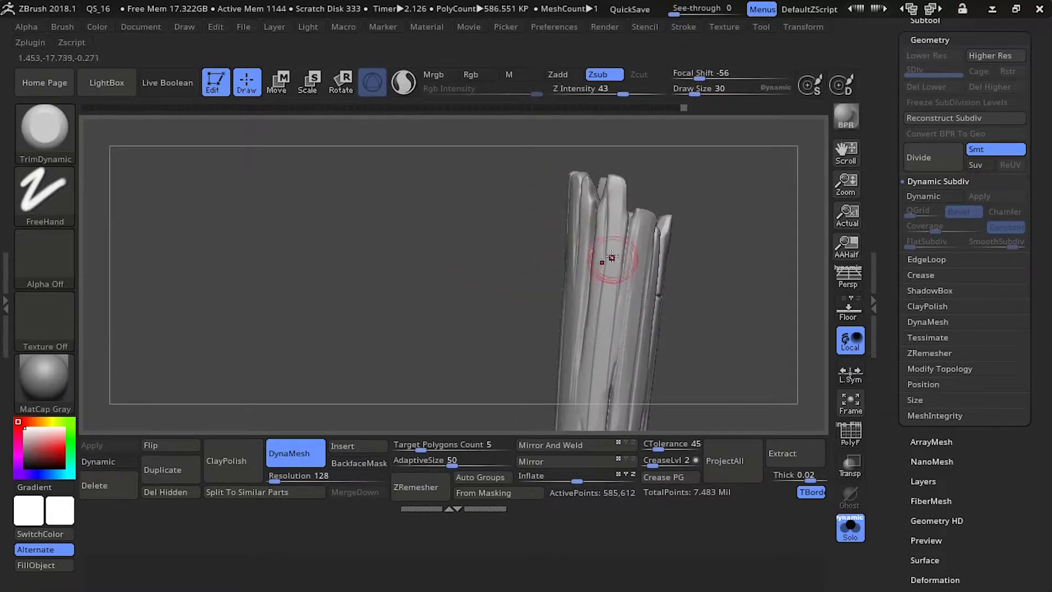
drag(556, 299, 622, 195)
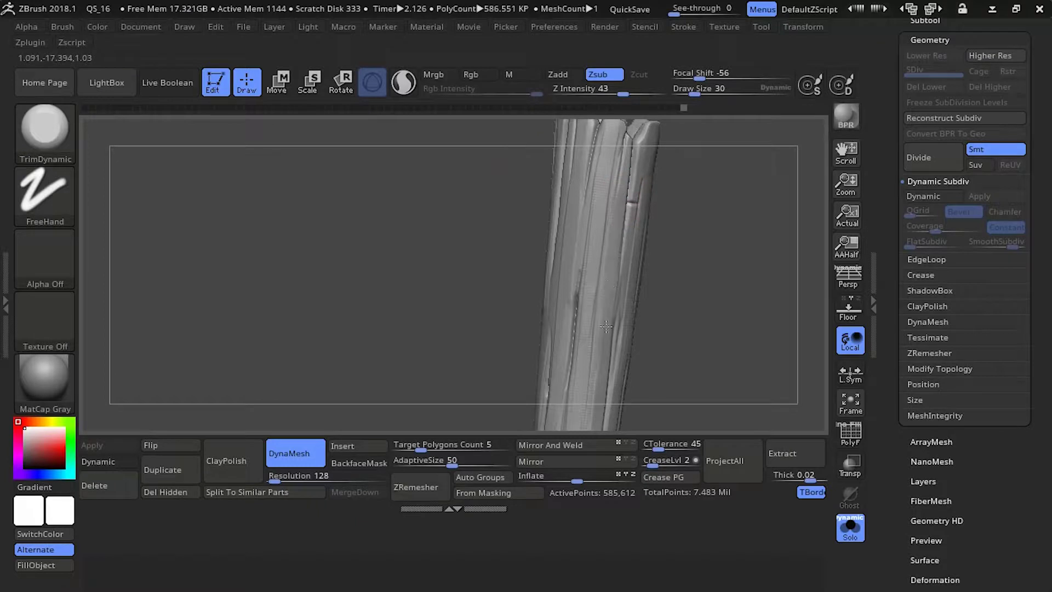
drag(579, 410, 495, 221)
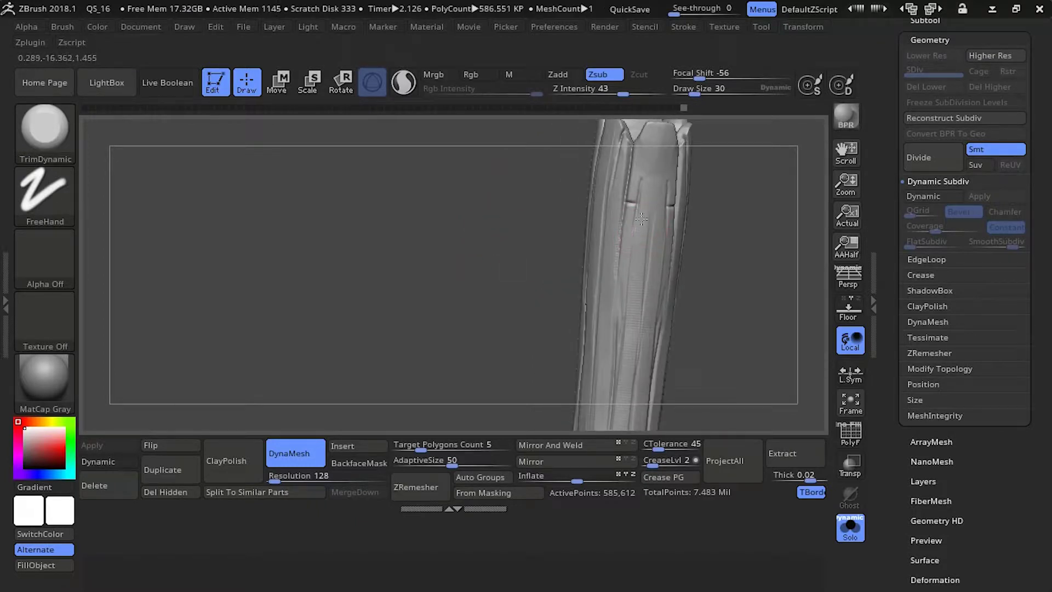
drag(564, 299, 539, 242)
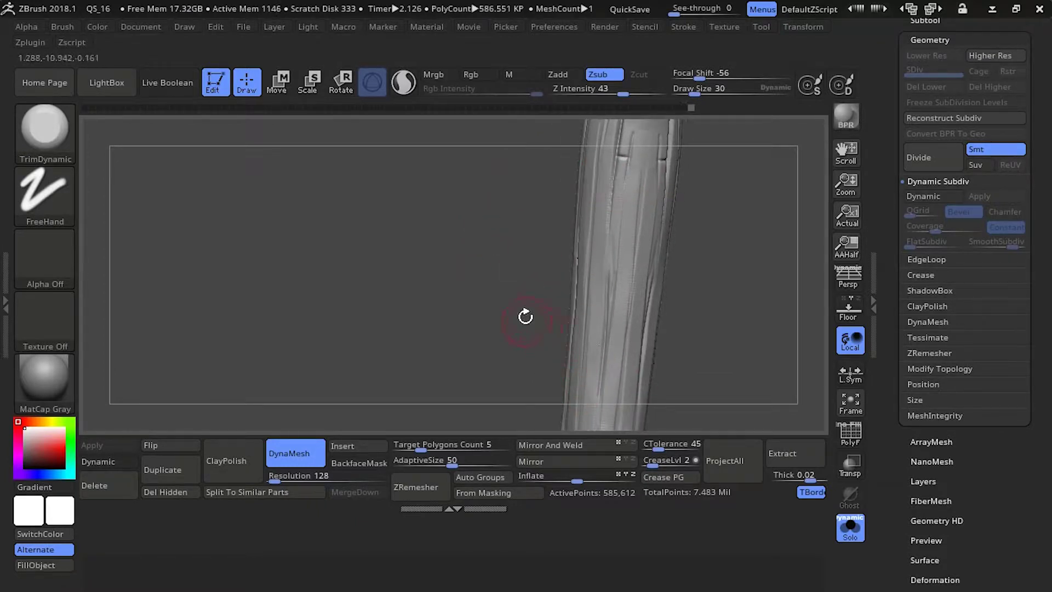
Flatten the grain down the lower shaft to the handle's bottom end, turning it to reach each side
drag(525, 317, 601, 254)
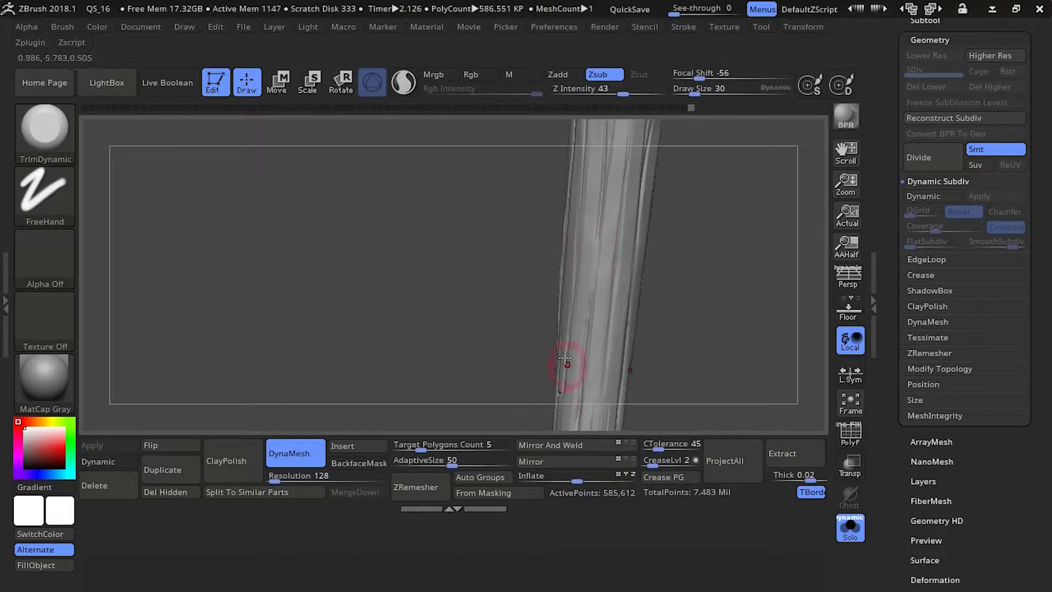
drag(565, 359, 543, 211)
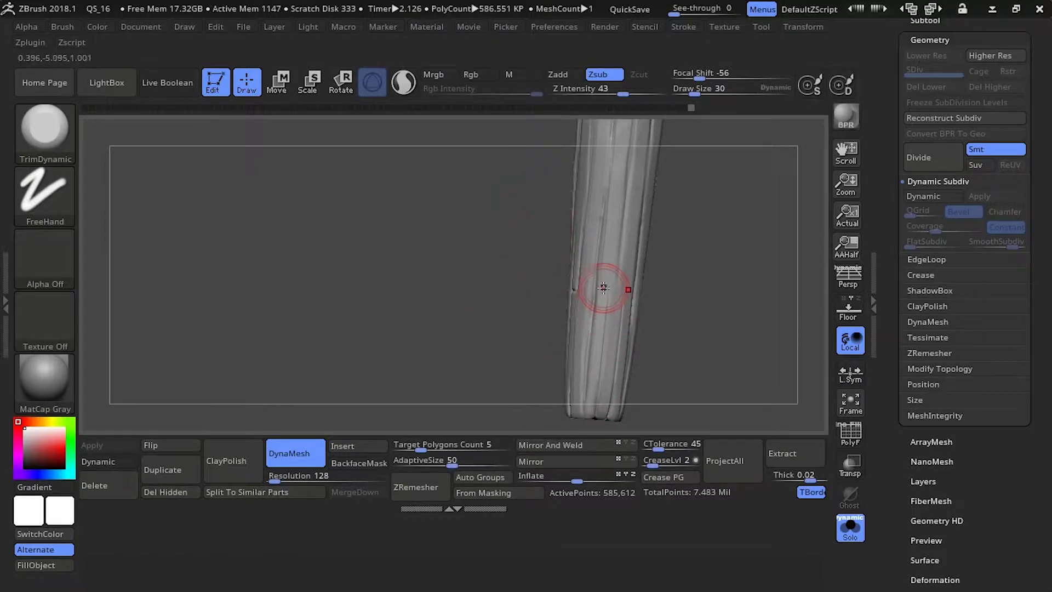
mouse_move(549, 296)
mouse_down()
mouse_move(602, 279)
mouse_move(645, 289)
mouse_move(621, 378)
mouse_up()
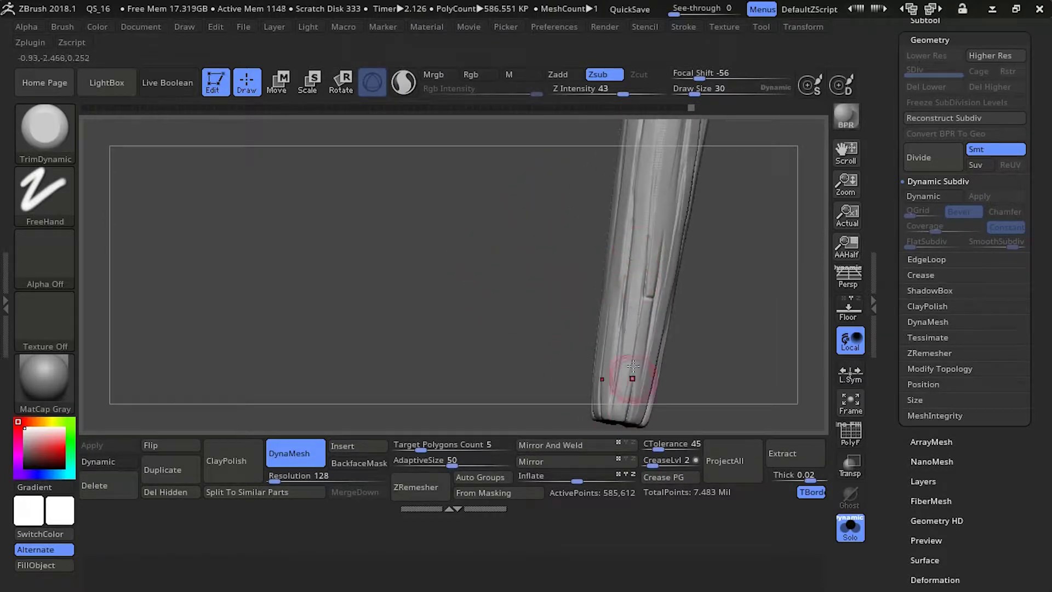
mouse_move(578, 321)
mouse_down()
mouse_move(629, 278)
mouse_move(632, 412)
mouse_up()
mouse_move(536, 293)
mouse_down()
mouse_move(555, 251)
mouse_move(573, 241)
mouse_up()
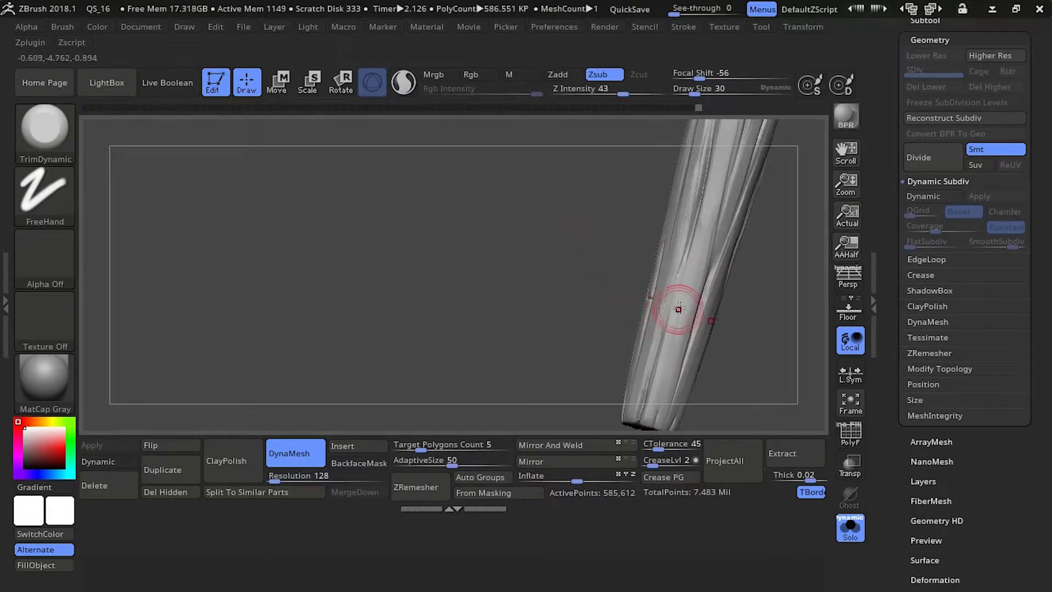
drag(679, 307, 642, 371)
mouse_move(564, 307)
mouse_down()
mouse_move(593, 265)
mouse_move(575, 235)
mouse_move(615, 316)
mouse_up()
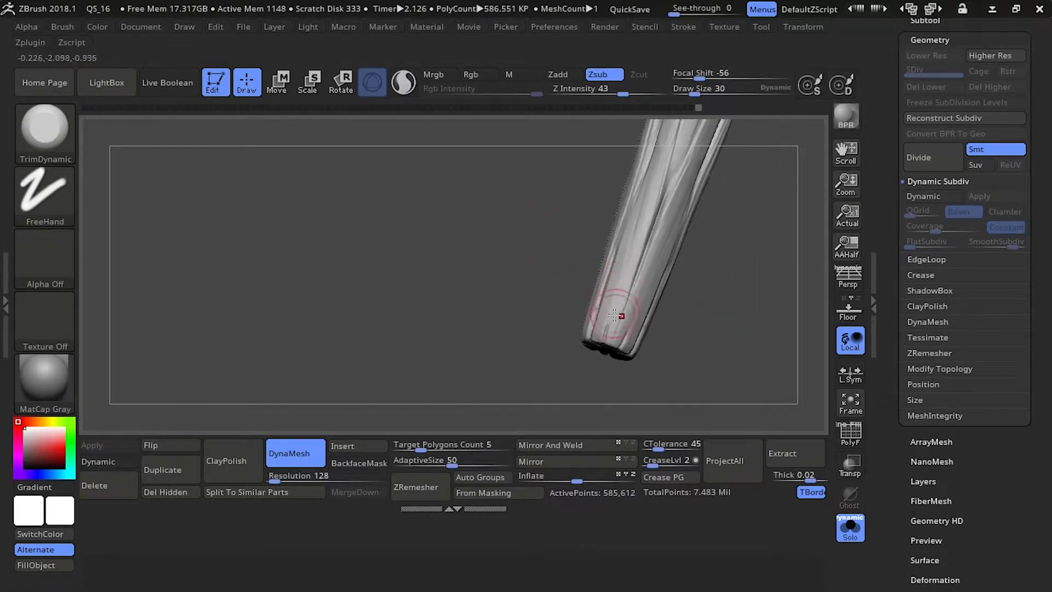
Trim the remaining raised grain from the crossing cracks of the middle shaft up to the broken top
alt+drag(614, 184, 552, 359)
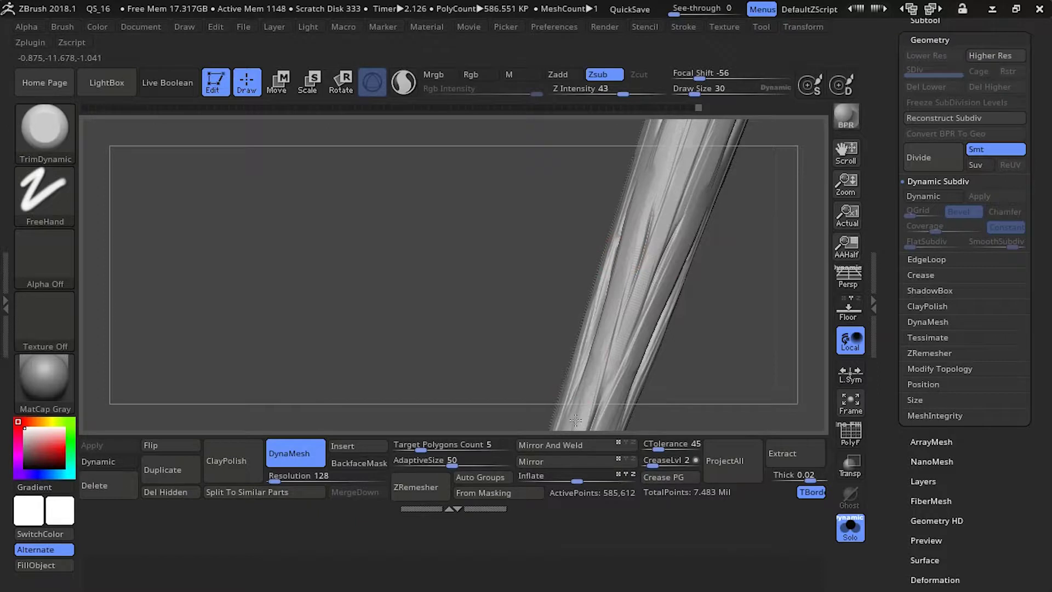
drag(610, 198, 611, 300)
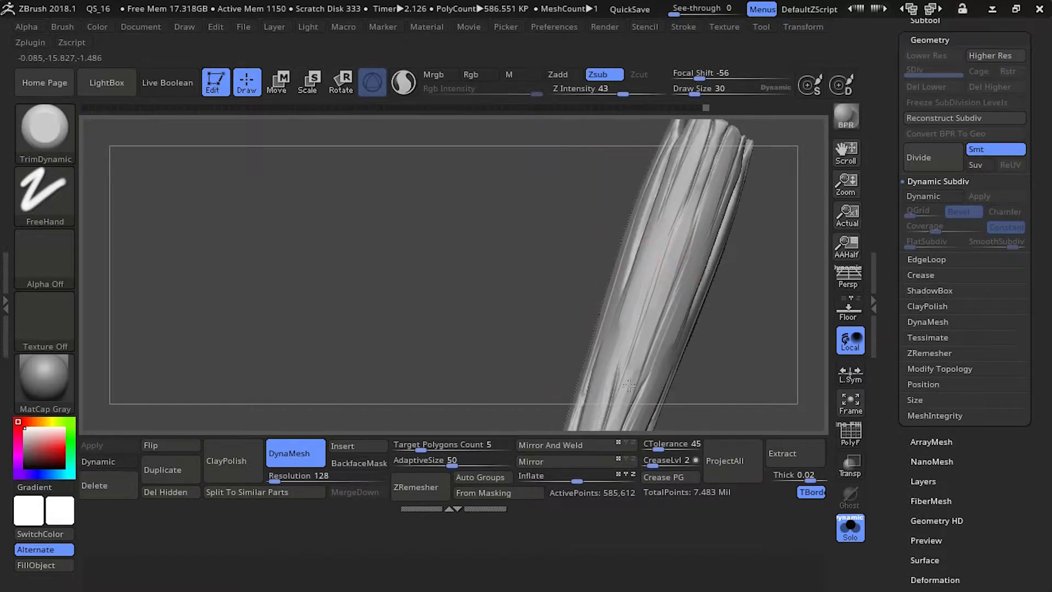
drag(619, 398, 626, 250)
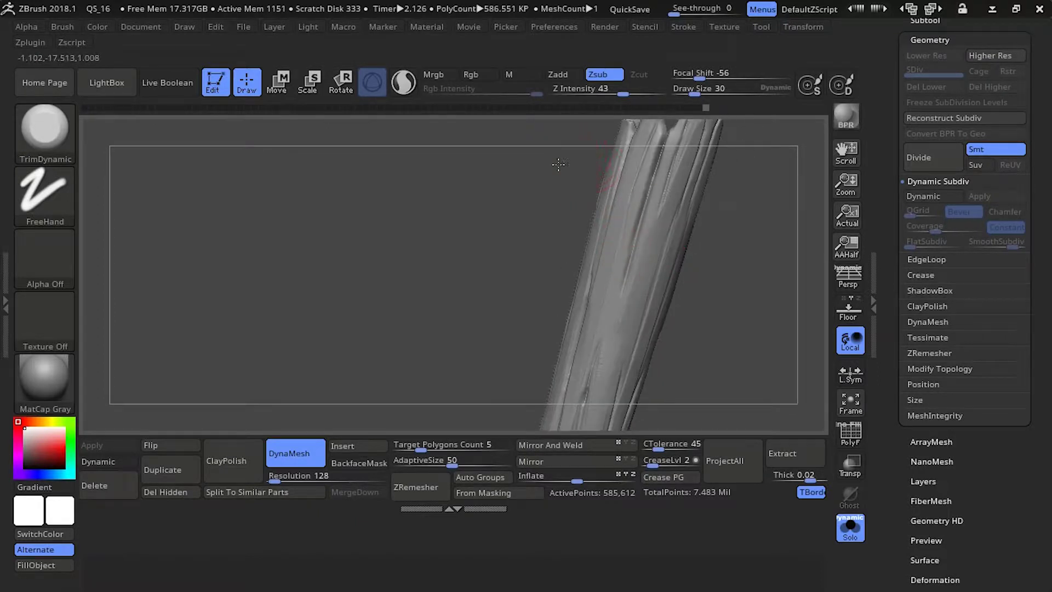
drag(558, 164, 659, 218)
drag(544, 216, 591, 190)
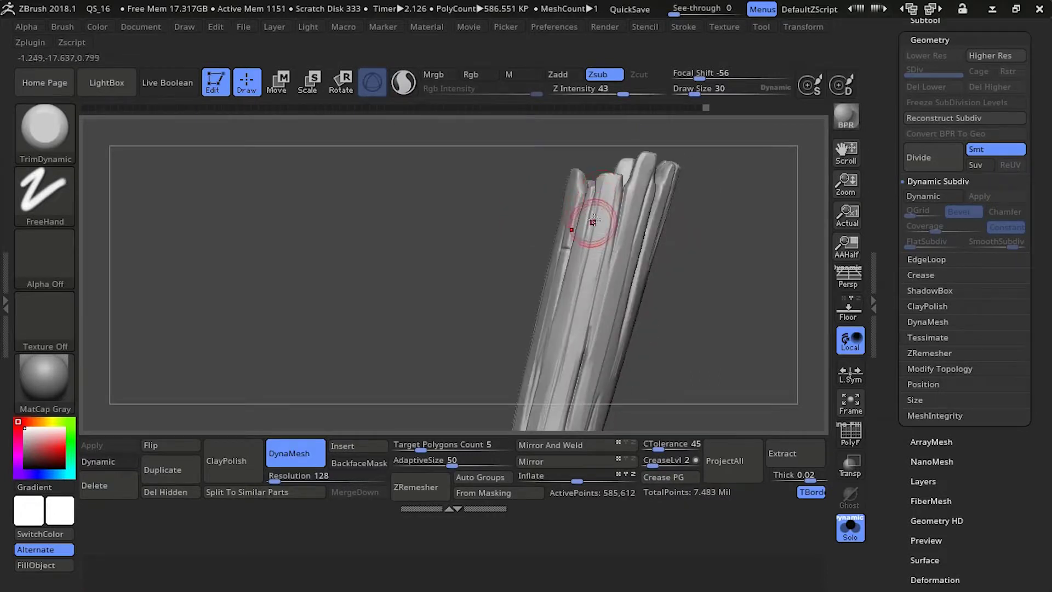
drag(519, 233, 495, 209)
Show the complete axe and switch its preview material to MatCap Pearl
click(847, 533)
drag(381, 222, 435, 249)
drag(416, 300, 404, 298)
key(m)
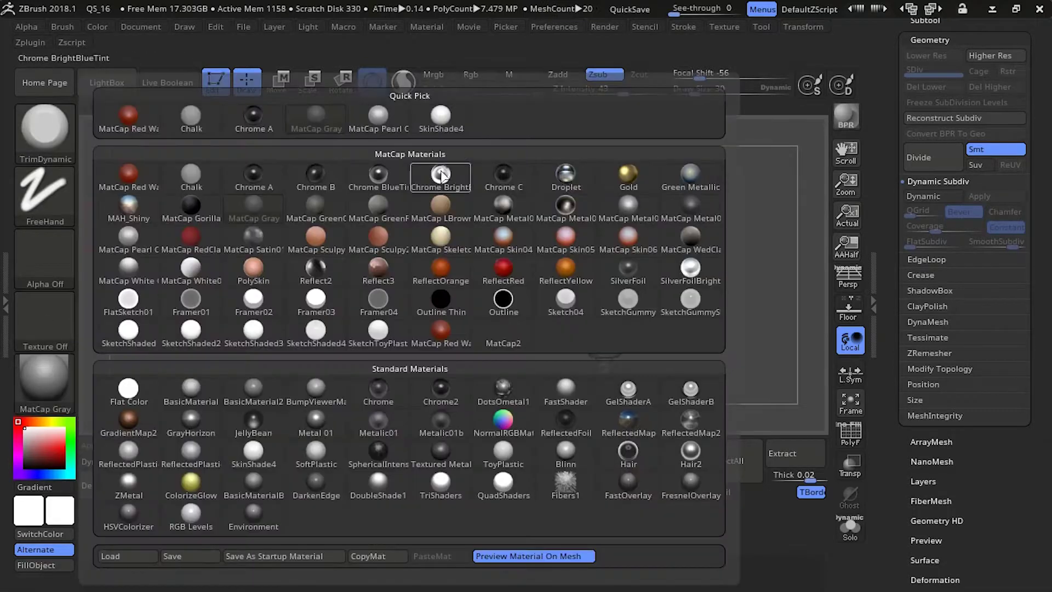
click(128, 242)
drag(386, 219, 412, 223)
shift+drag(406, 176, 437, 162)
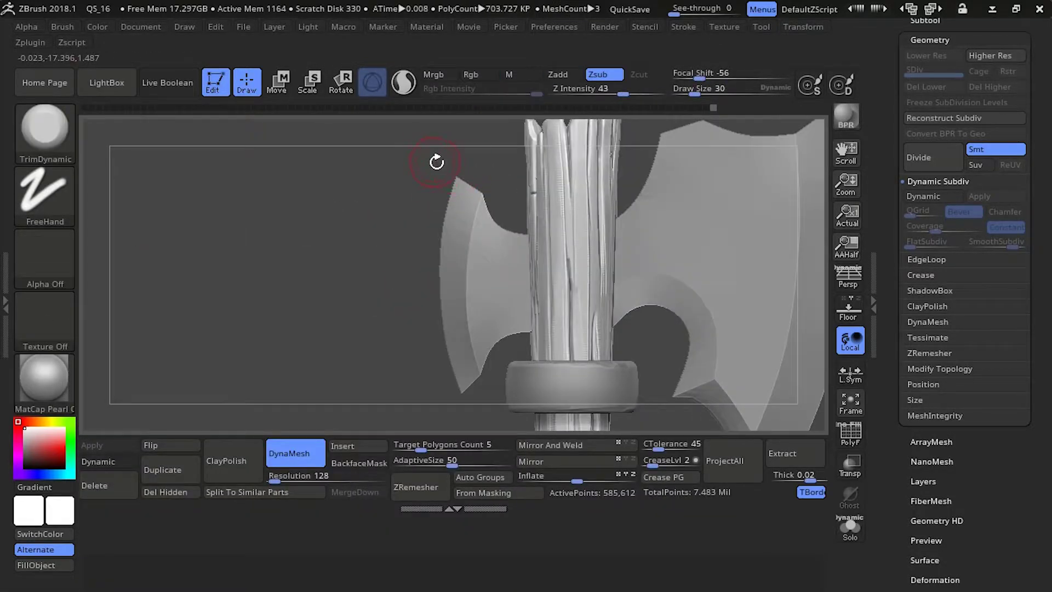
Carve a fine vertical groove in the upper shaft with DamStandard at draw size 10, and divide the handle once
key(b)
key(d)
key(s)
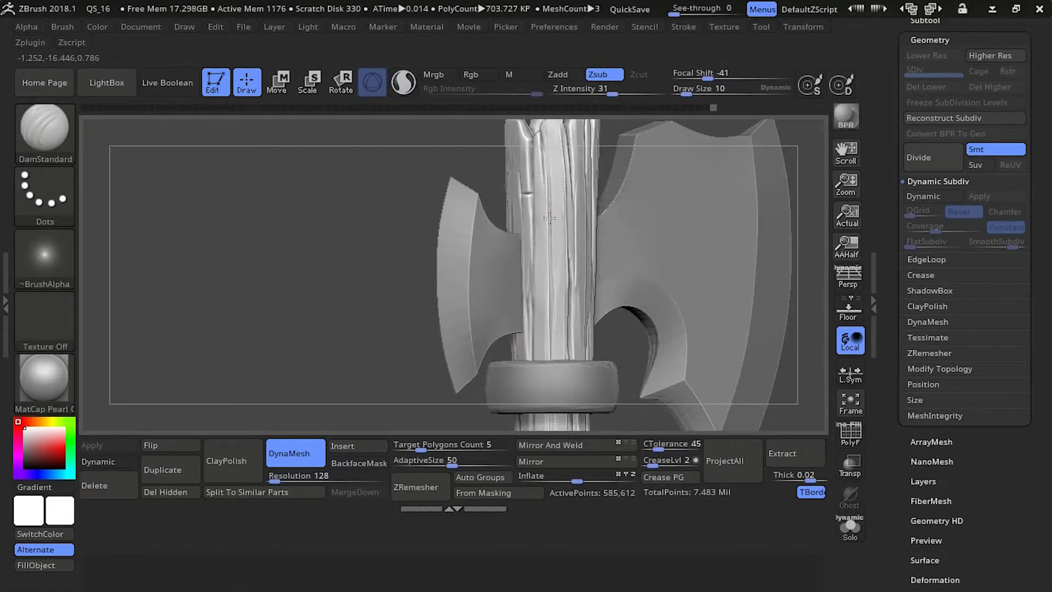
drag(549, 218, 550, 199)
mouse_move(535, 229)
right_down()
mouse_move(511, 230)
mouse_move(488, 190)
right_up()
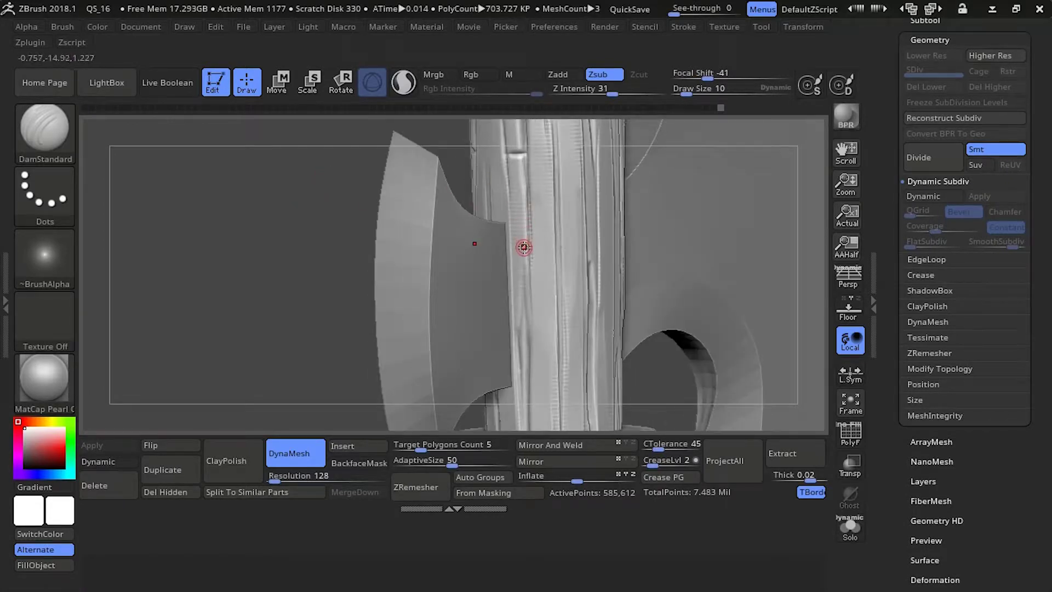
key(ctrl+d)
Turn on transparency and carve the cracks between the blades with DamStandard at draw size 14
click(851, 471)
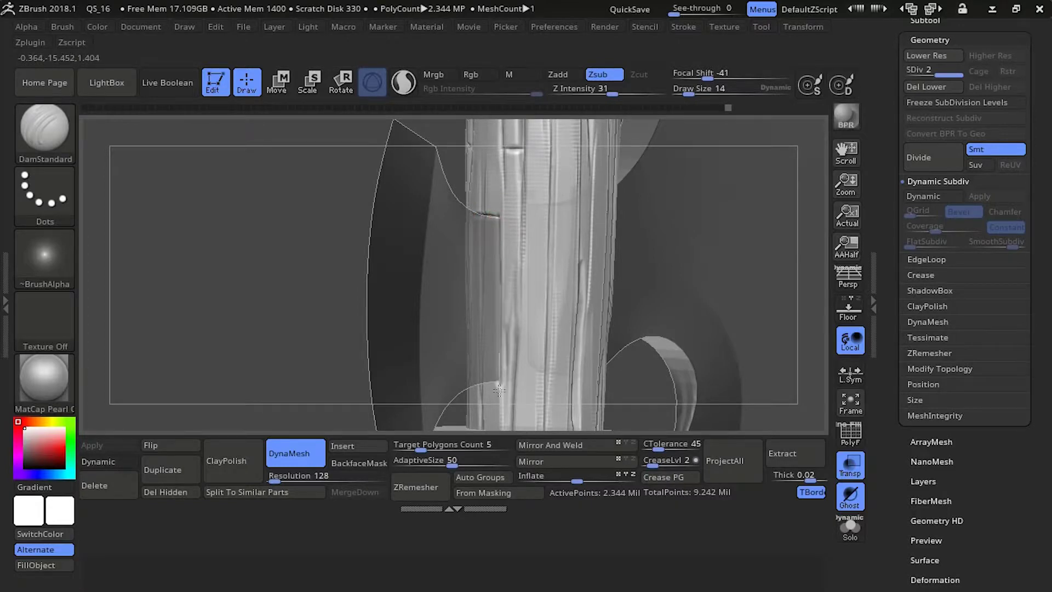
mouse_move(500, 238)
right_down()
mouse_move(500, 274)
mouse_move(347, 214)
mouse_move(416, 222)
mouse_move(363, 220)
mouse_move(378, 220)
right_up()
mouse_move(464, 224)
mouse_down()
mouse_move(464, 234)
mouse_move(467, 215)
mouse_up()
alt+right_drag(446, 391, 445, 304)
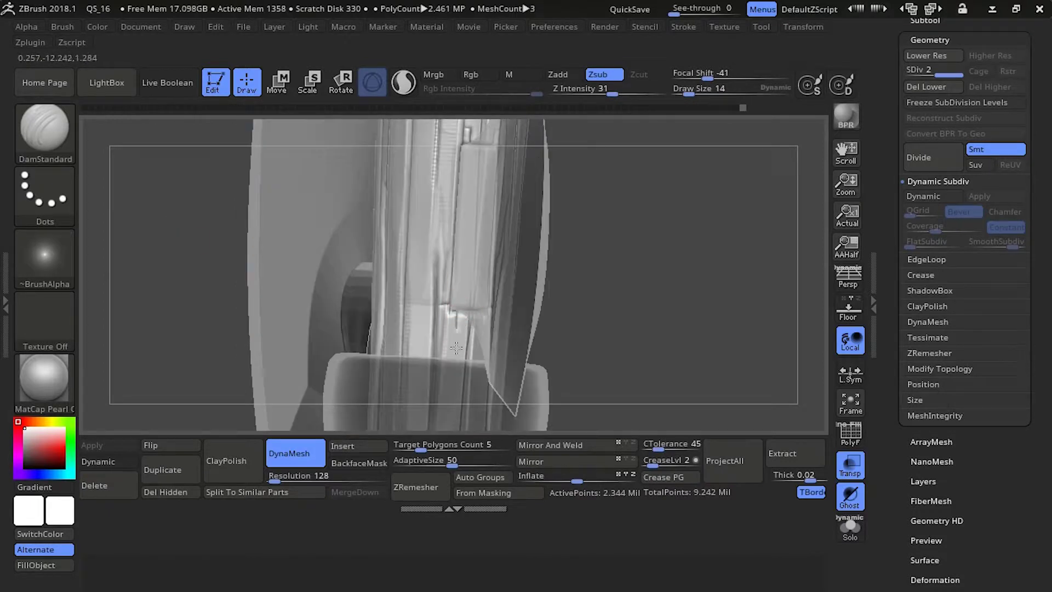
right_drag(449, 369, 449, 268)
drag(453, 367, 459, 345)
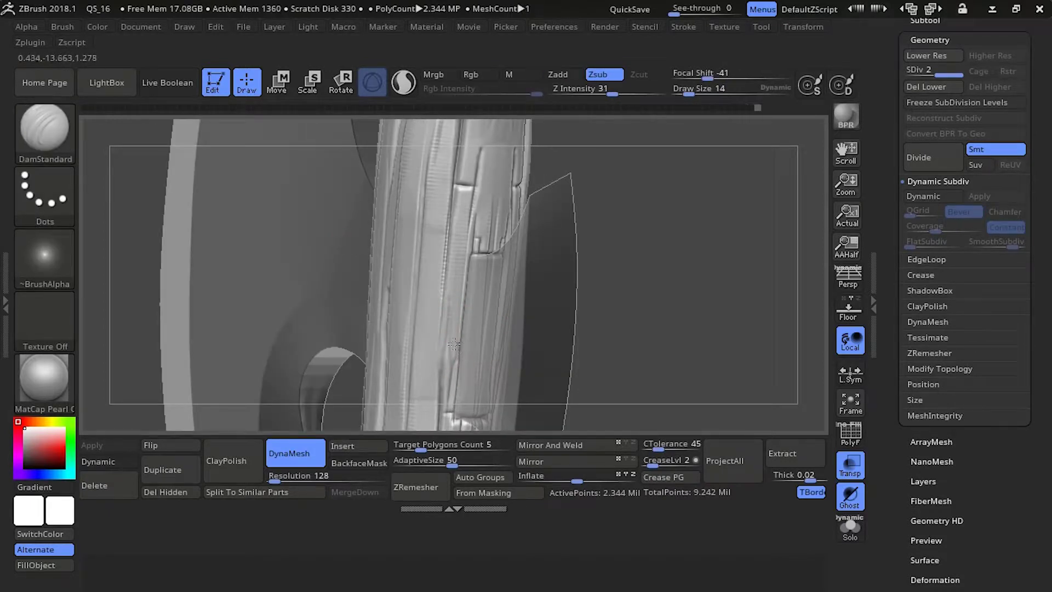
Try the transparency with and without ghosting while carving the cross cracks on the shaft's narrow side above the collar
right_drag(433, 320, 409, 318)
click(846, 504)
click(849, 467)
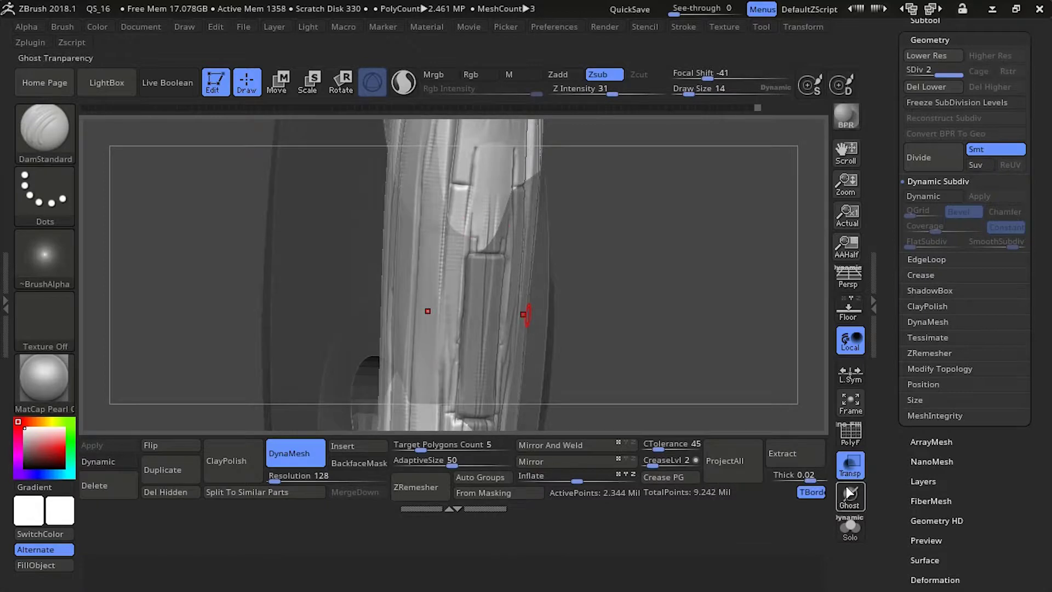
alt+right_drag(467, 392, 472, 314)
drag(459, 332, 469, 335)
right_drag(489, 330, 466, 331)
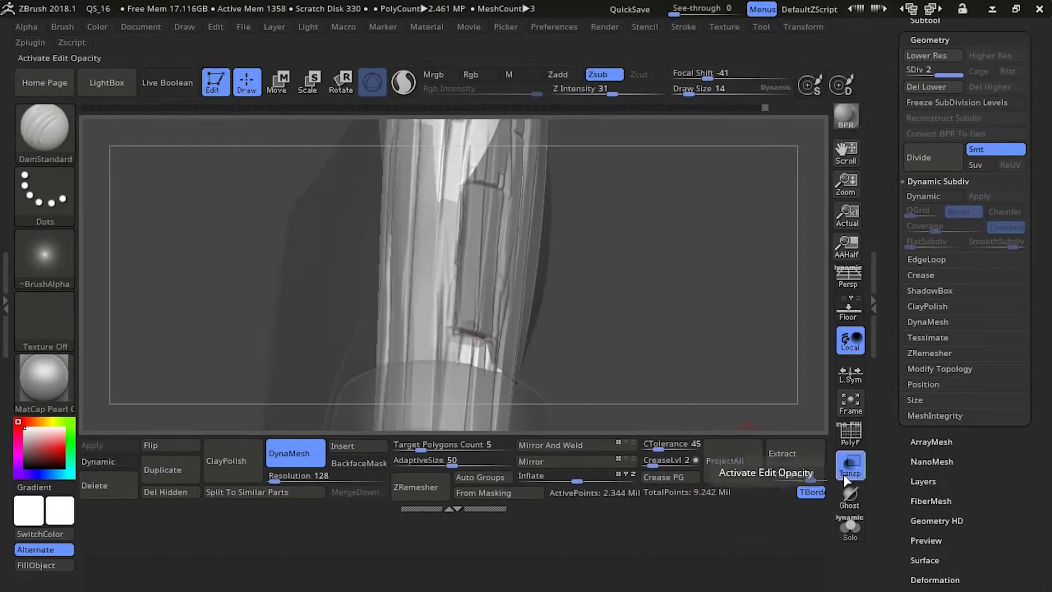
click(849, 495)
mouse_move(466, 256)
right_down()
mouse_move(439, 181)
mouse_move(462, 246)
right_up()
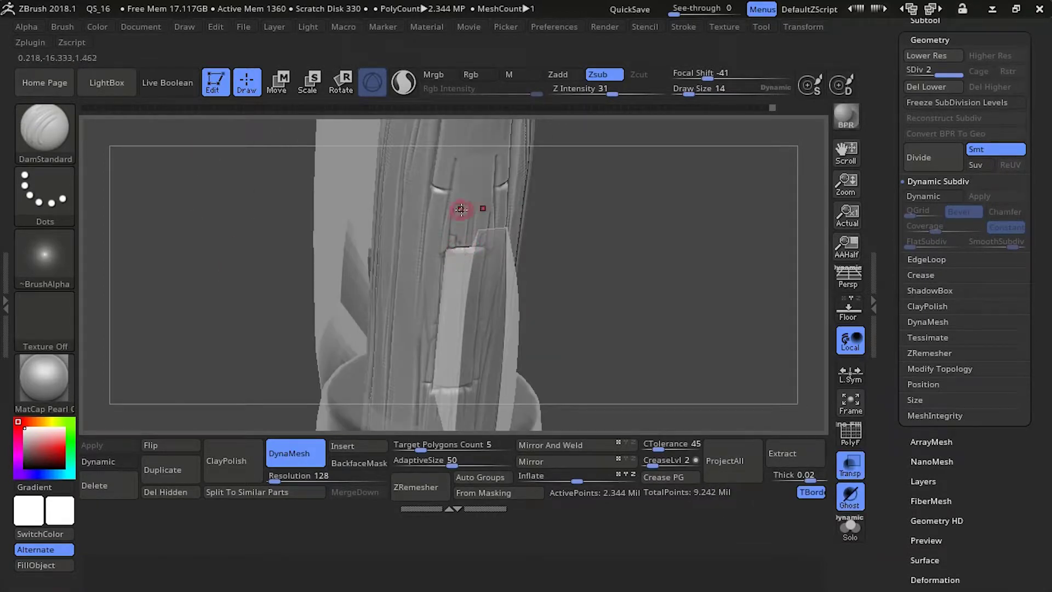
Deepen the stepped cracks on both narrow sides of the handle and flatten their edges with TrimDynamic at draw size 14
drag(461, 208, 401, 176)
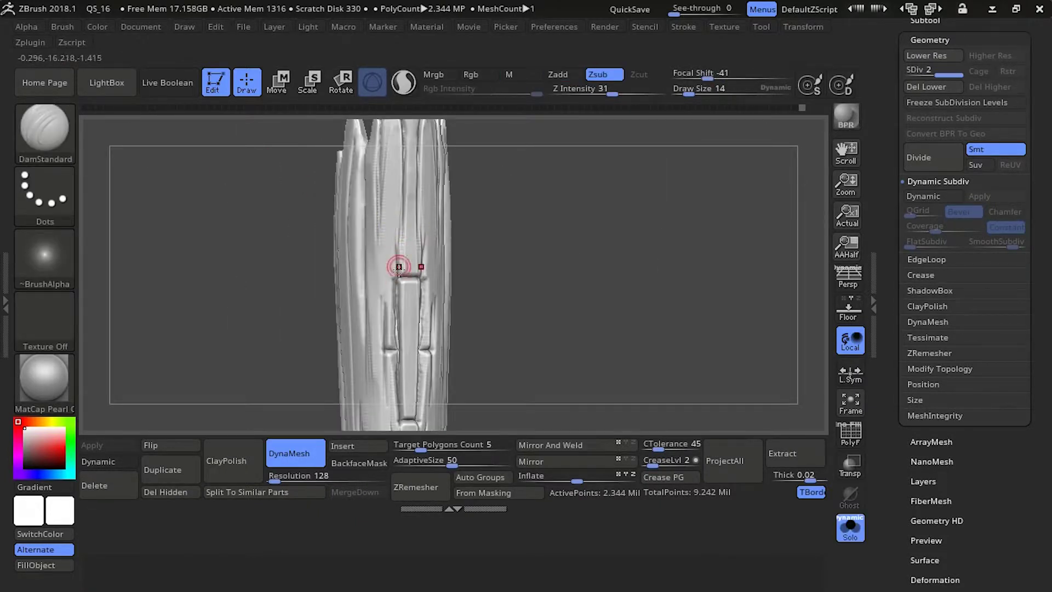
drag(340, 241, 354, 176)
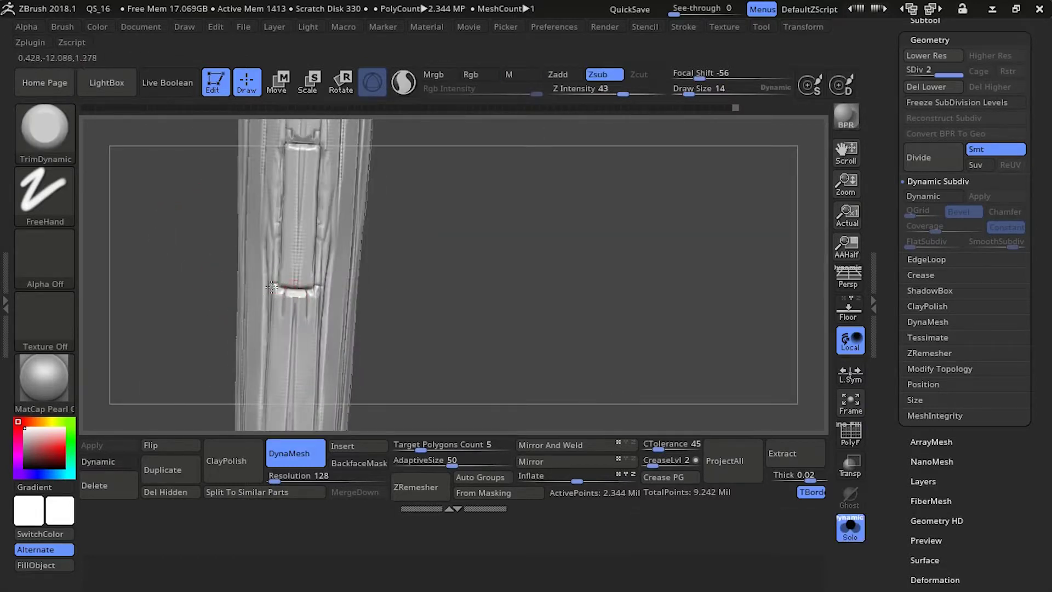
drag(219, 257, 271, 176)
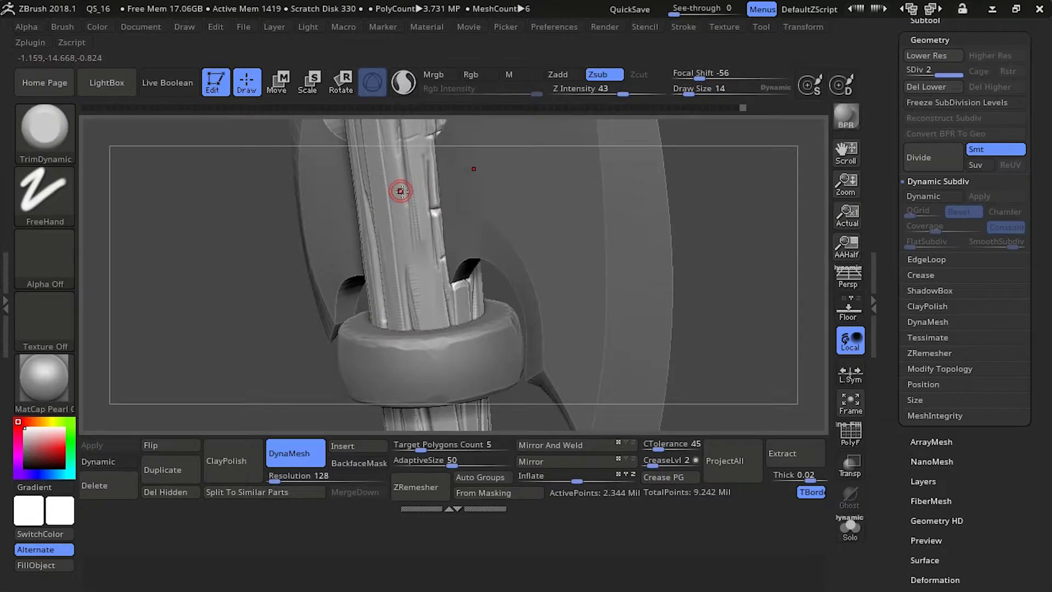
drag(247, 285, 252, 272)
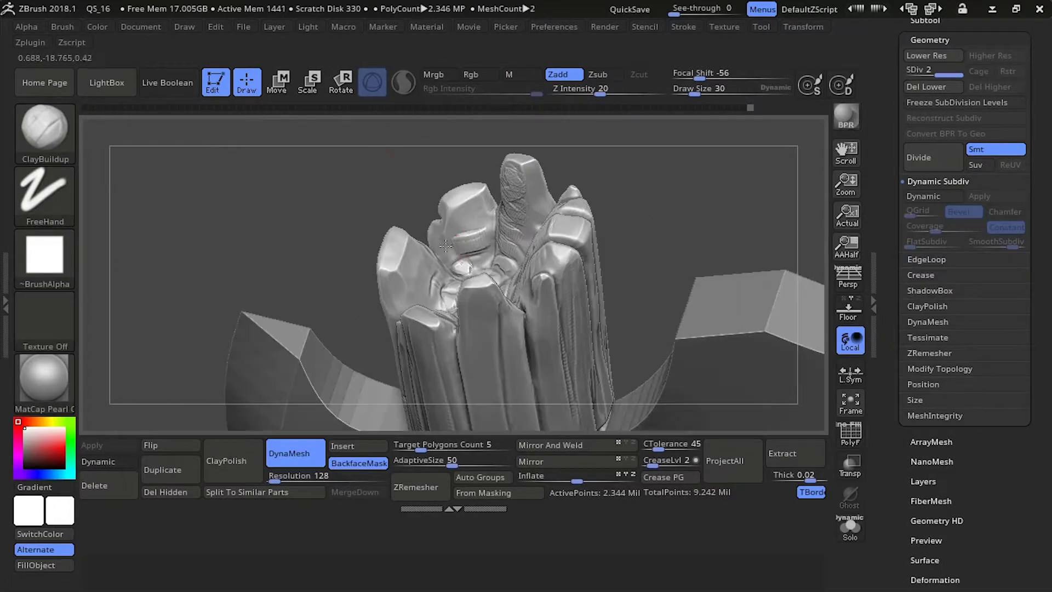
Flatten the built-up clay on the splintered top with TrimDynamic at draw size 30, and check the complete axe
key(b)
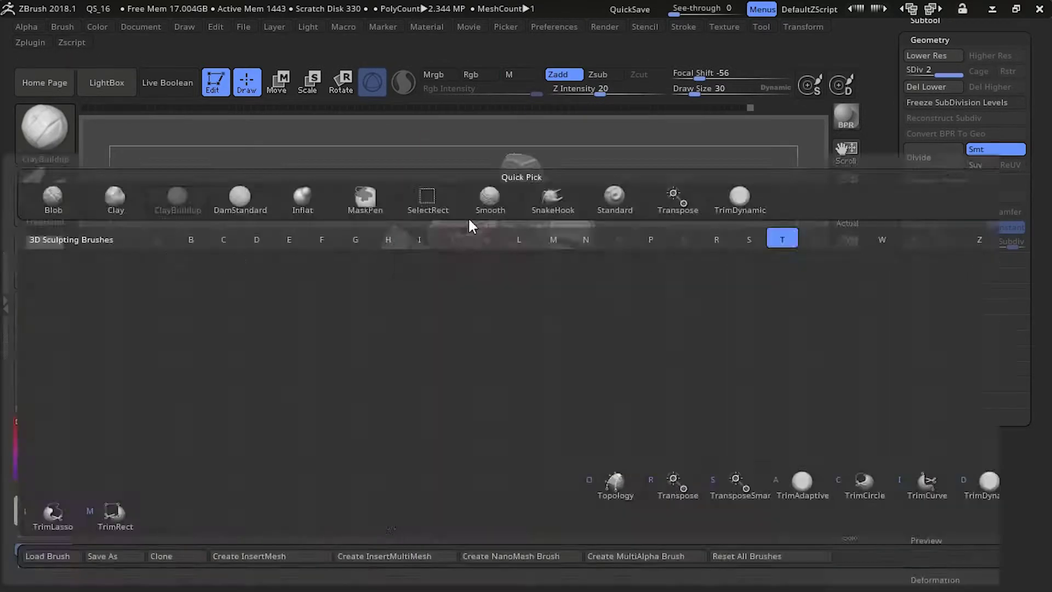
key(t)
key(d)
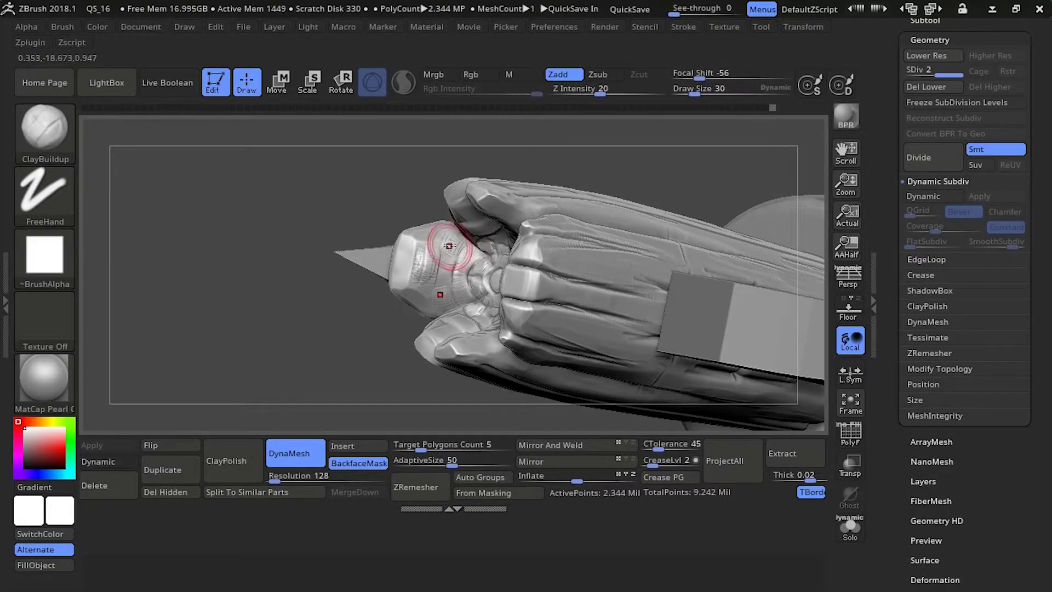
key(t)
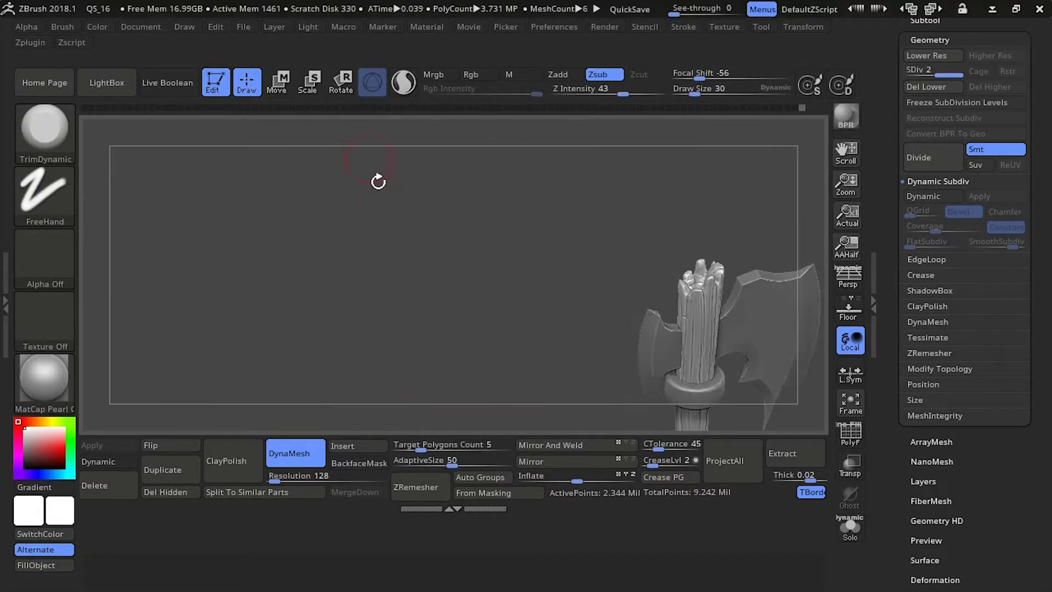
drag(376, 181, 399, 225)
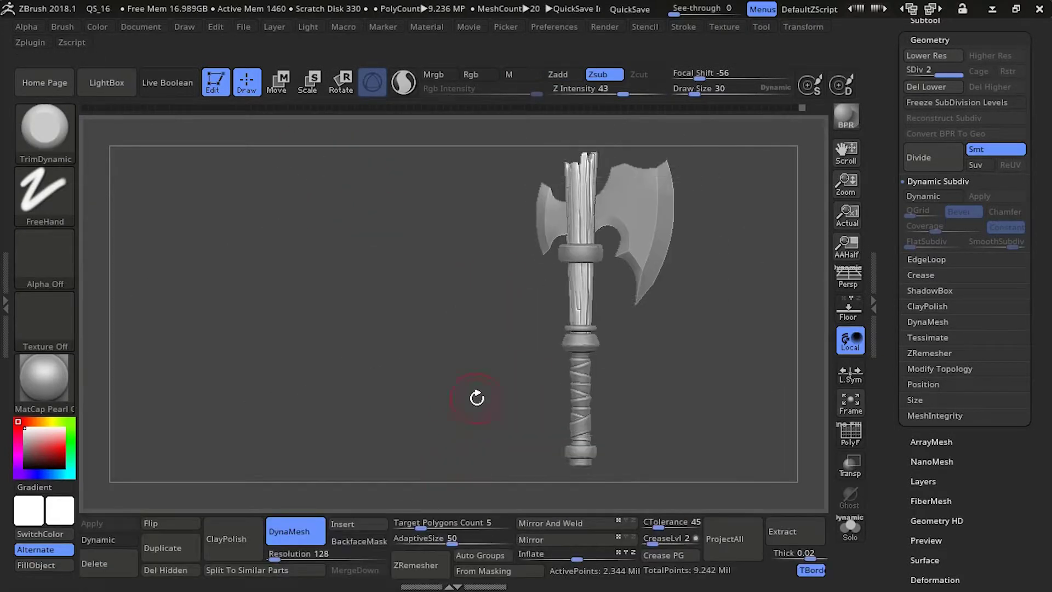
drag(476, 399, 405, 305)
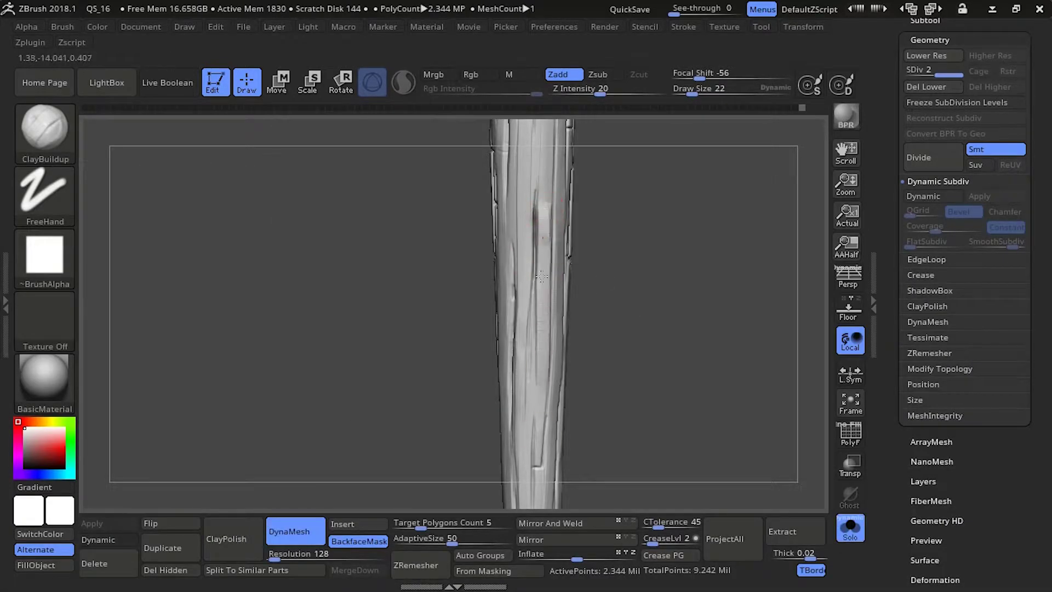
Build up long grain ridges along the isolated shaft, from its lower end to the upper part, with ClayBuildup at draw size 22
drag(542, 277, 543, 408)
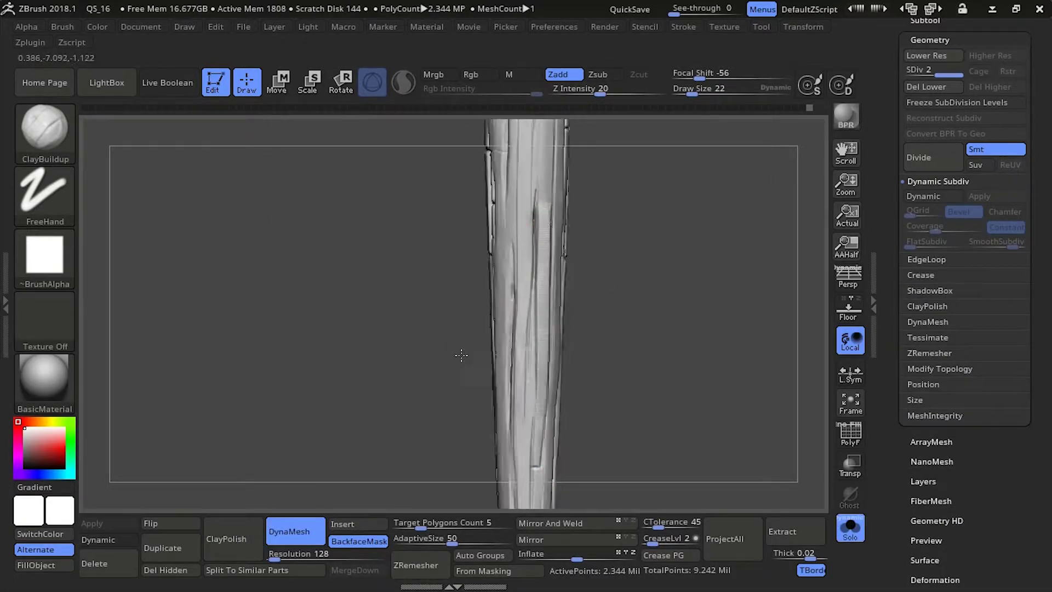
drag(460, 356, 427, 350)
drag(514, 327, 509, 394)
mouse_move(438, 351)
mouse_down()
mouse_move(493, 338)
mouse_move(556, 206)
mouse_up()
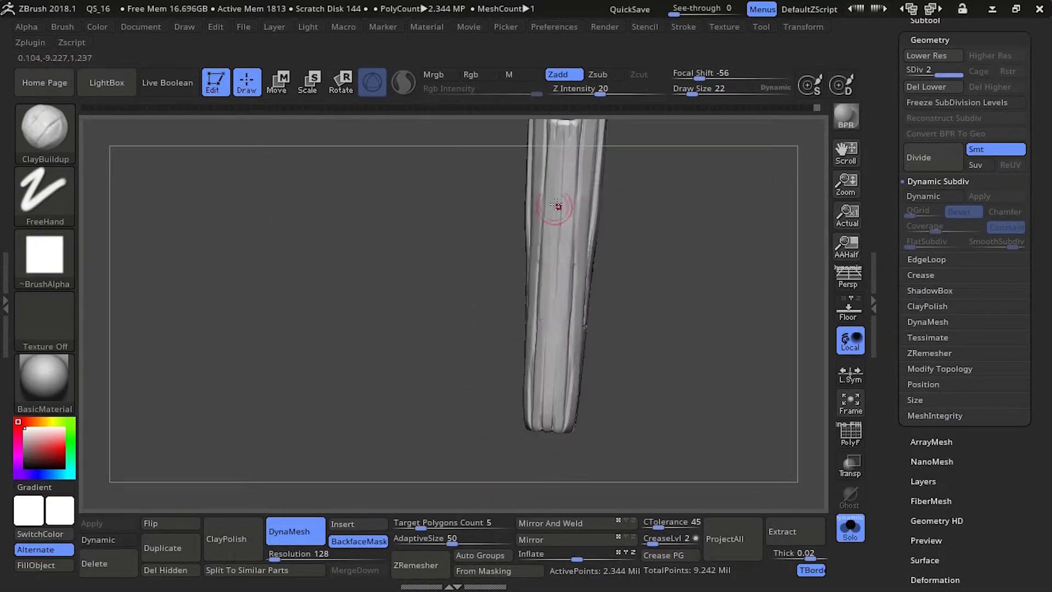
mouse_move(470, 261)
mouse_down()
mouse_move(486, 228)
mouse_move(482, 274)
mouse_up()
drag(566, 224, 565, 377)
drag(465, 307, 504, 304)
drag(597, 205, 607, 383)
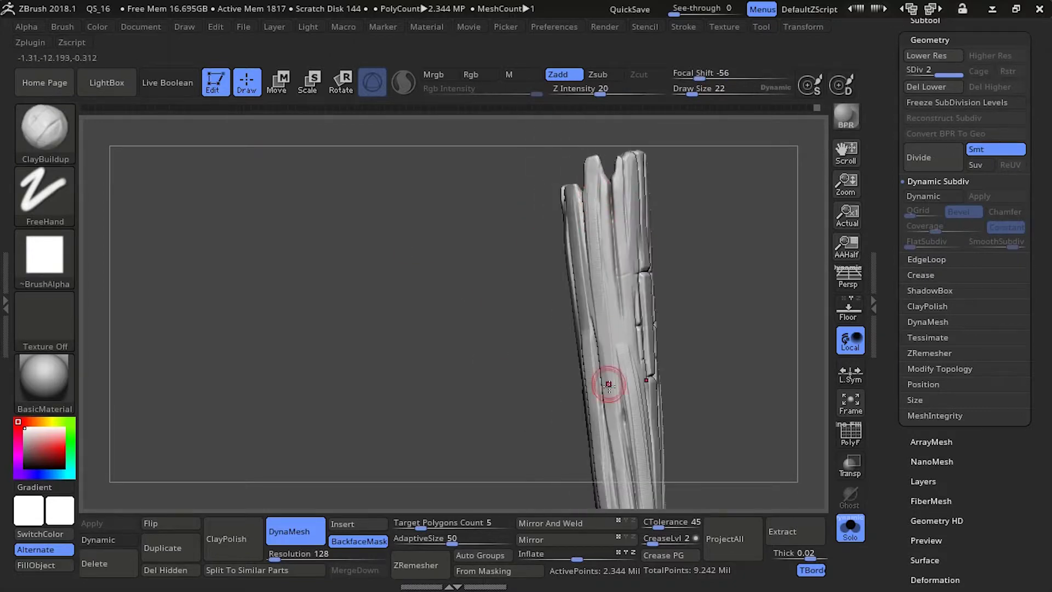
Flatten the new clay ridges on the upper shaft and its splinters with TrimDynamic at draw size 22
drag(466, 329, 510, 328)
drag(548, 231, 515, 228)
drag(547, 161, 591, 163)
key(b)
key(t)
key(d)
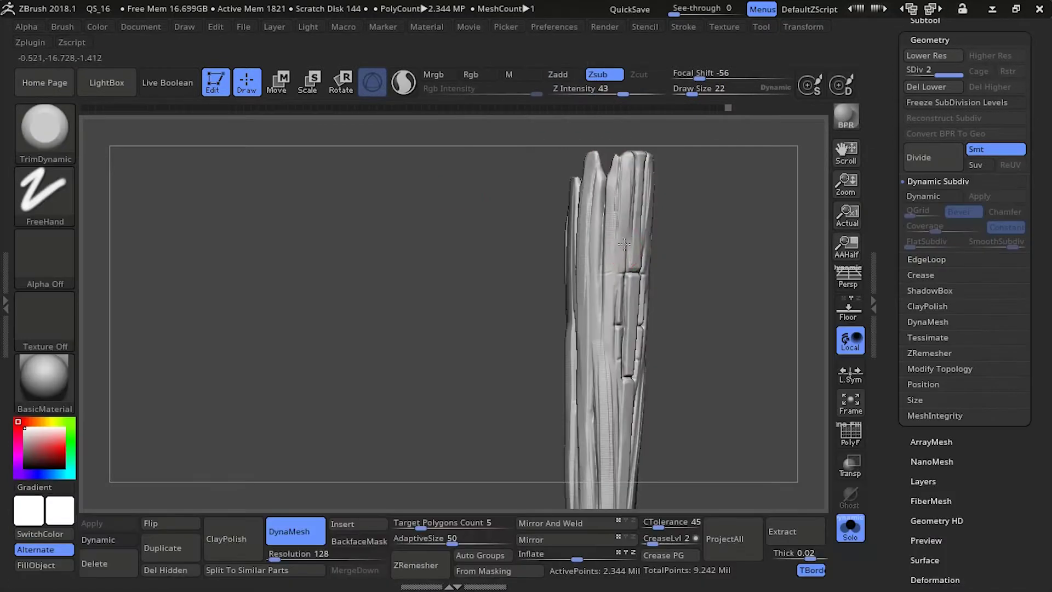
drag(518, 190, 550, 193)
mouse_move(524, 278)
mouse_down()
mouse_move(571, 298)
mouse_move(557, 315)
mouse_move(383, 289)
mouse_move(404, 191)
mouse_up()
drag(329, 247, 352, 274)
drag(382, 175, 390, 204)
shift+drag(352, 291, 296, 405)
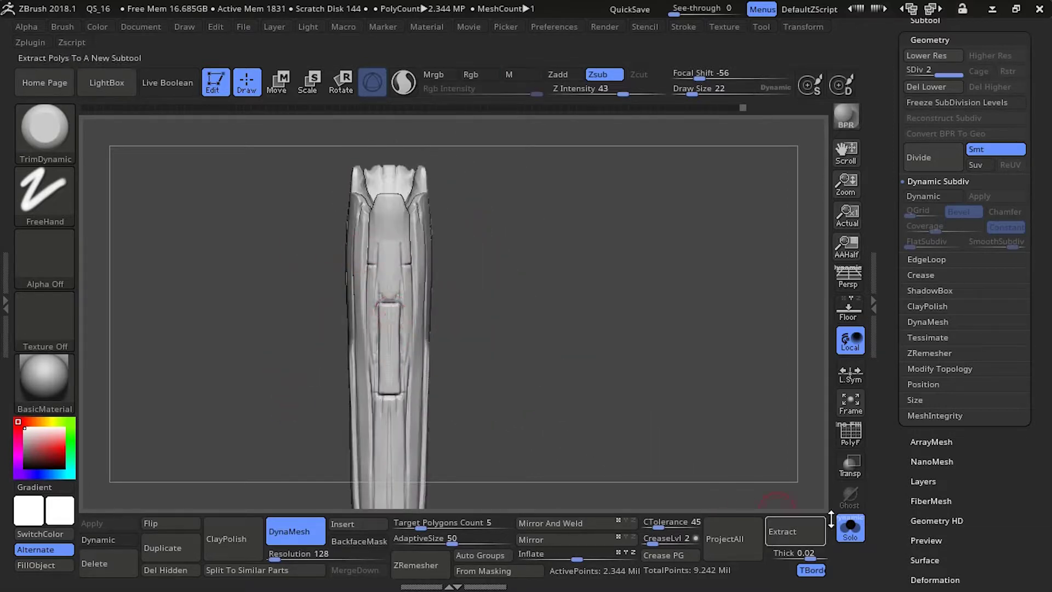
Check the handle against the complete axe, isolate it again and trim the ridges beside the stepped cracks
click(850, 528)
alt+drag(247, 285, 258, 336)
click(850, 528)
alt+drag(580, 307, 591, 384)
drag(570, 351, 526, 356)
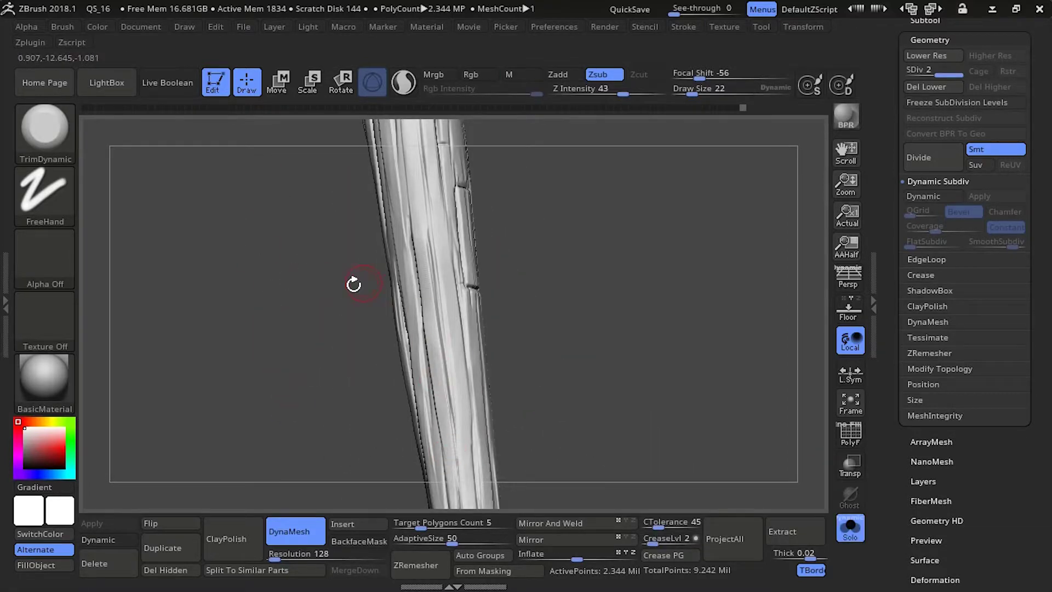
mouse_move(353, 284)
mouse_down()
mouse_move(319, 429)
mouse_move(347, 362)
mouse_move(430, 359)
mouse_up()
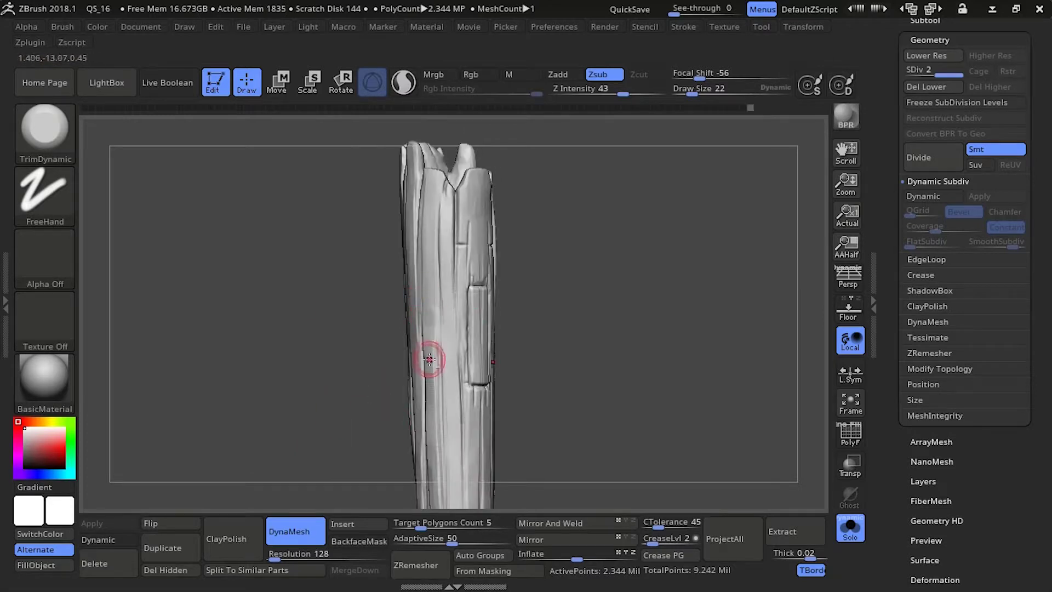
mouse_move(394, 315)
mouse_down()
mouse_move(355, 376)
mouse_move(394, 358)
mouse_up()
mouse_move(430, 351)
mouse_down()
mouse_move(428, 371)
mouse_move(334, 316)
mouse_up()
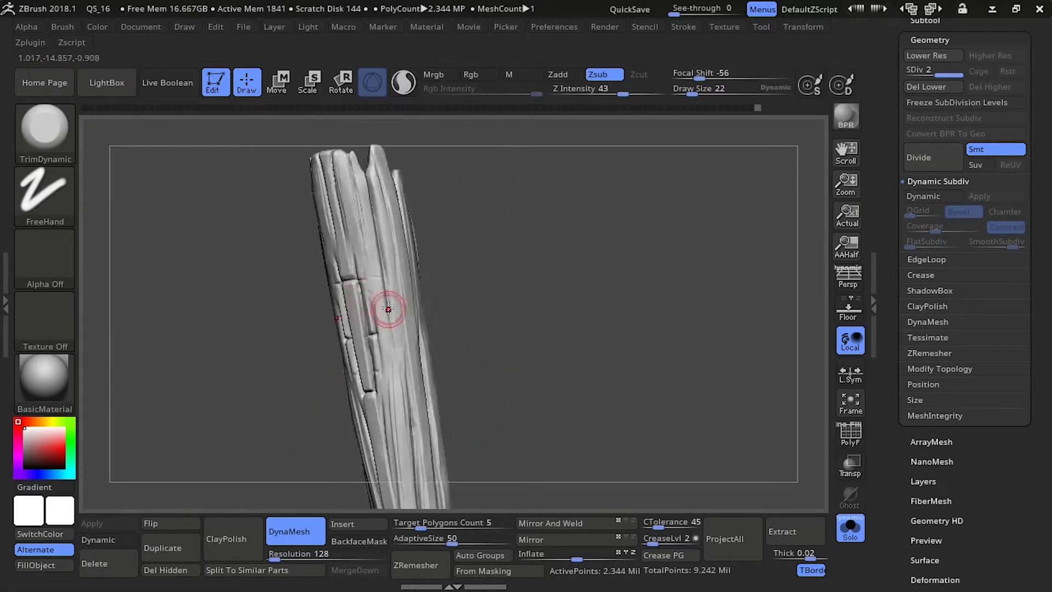
Trim the long outer faces and edges of the middle shaft with TrimDynamic at draw size 46
alt+drag(428, 324, 402, 400)
drag(431, 336, 445, 439)
drag(493, 384, 548, 351)
drag(420, 305, 430, 395)
alt+drag(383, 394, 378, 340)
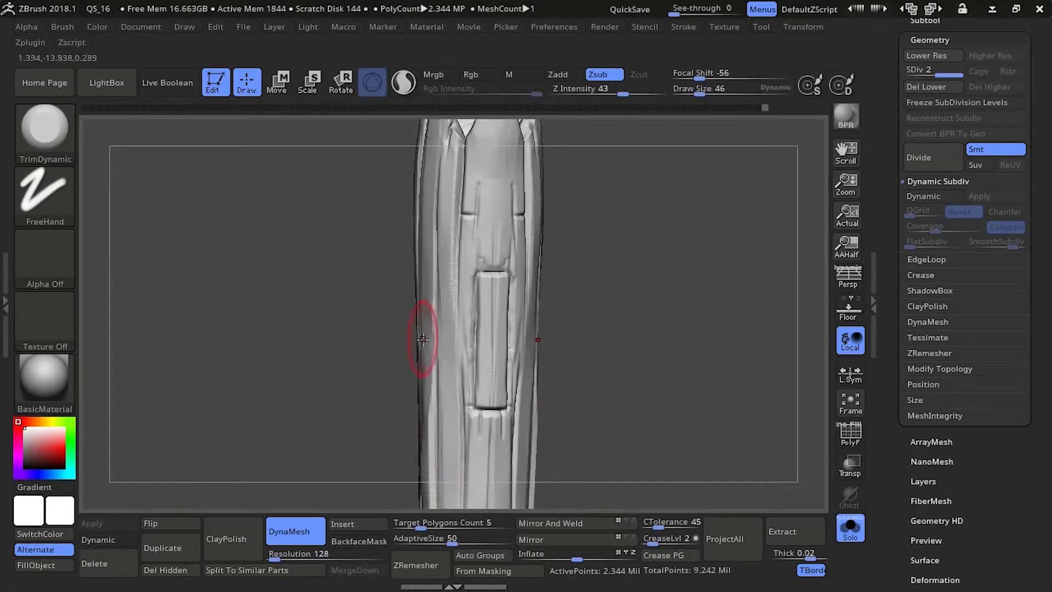
mouse_move(425, 395)
mouse_down()
mouse_move(383, 417)
mouse_move(402, 408)
mouse_up()
mouse_move(476, 307)
mouse_down()
mouse_move(460, 383)
mouse_move(425, 383)
mouse_move(422, 329)
mouse_up()
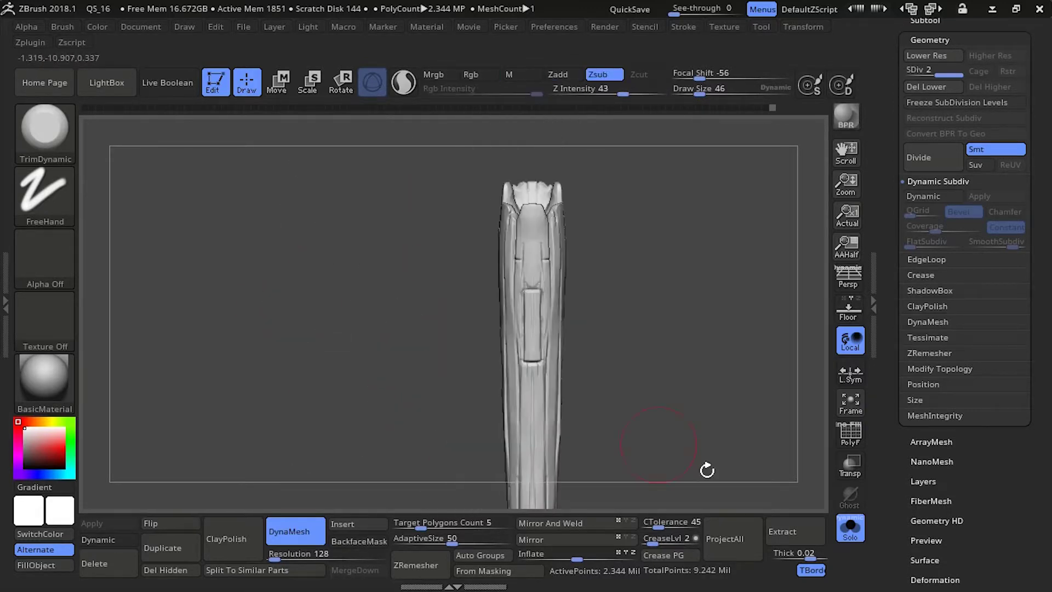
Show the complete axe and cut a deep vertical crack into the shaft above the collar with DamStandard
click(850, 529)
mouse_move(219, 212)
mouse_down()
mouse_move(340, 199)
mouse_move(411, 298)
mouse_up()
key(b)
key(d)
key(s)
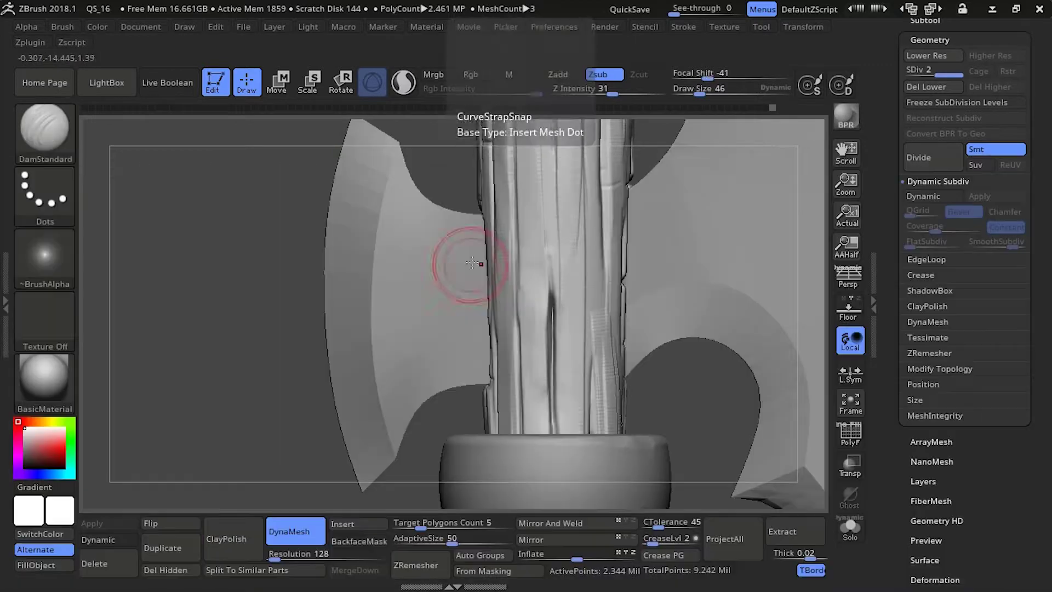
Build up the wood along the deep crack with the Clay brush at draw size 18, and undo the last stroke
key(b)
key(c)
key(l)
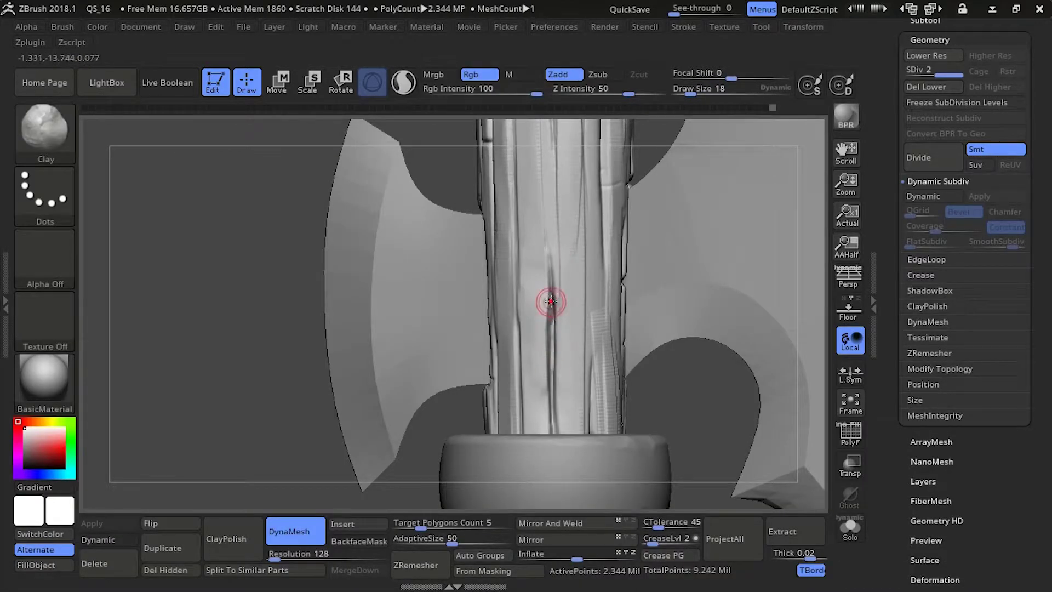
drag(553, 390, 552, 418)
mouse_move(439, 340)
mouse_down()
mouse_move(446, 265)
mouse_move(466, 247)
mouse_up()
mouse_move(505, 378)
mouse_down()
mouse_move(545, 378)
mouse_move(489, 357)
mouse_up()
key(ctrl+z)
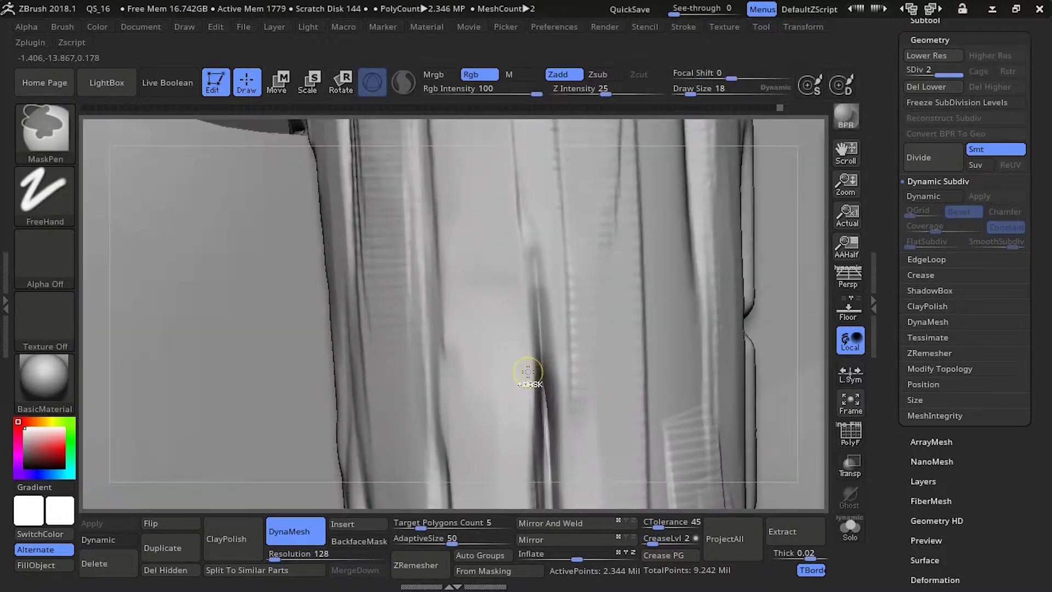
Smooth the lower part of the deep crack and tighten its edges with the Pinch brush
right_drag(546, 439, 546, 451)
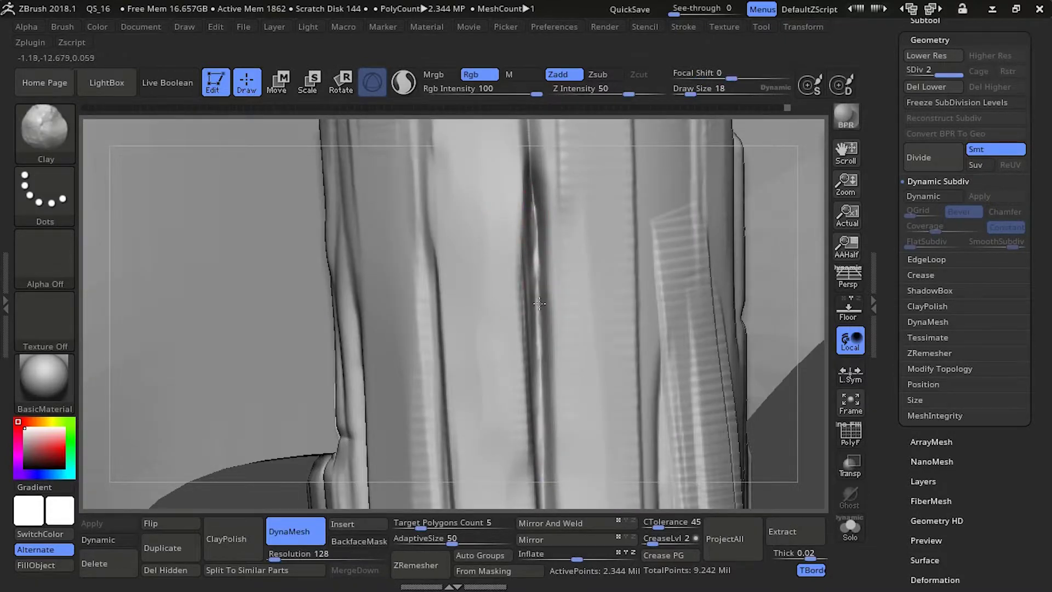
shift+drag(541, 368, 534, 471)
mouse_move(341, 285)
alt+mouse_down()
mouse_move(340, 190)
mouse_move(331, 282)
alt+mouse_up()
key(b)
key(p)
key(i)
drag(536, 347, 534, 332)
Pinch the grain cracks on the shaft section below the upper collar at draw size 26
drag(323, 166, 296, 170)
mouse_move(378, 471)
alt+mouse_down()
mouse_move(380, 334)
mouse_move(345, 332)
alt+mouse_up()
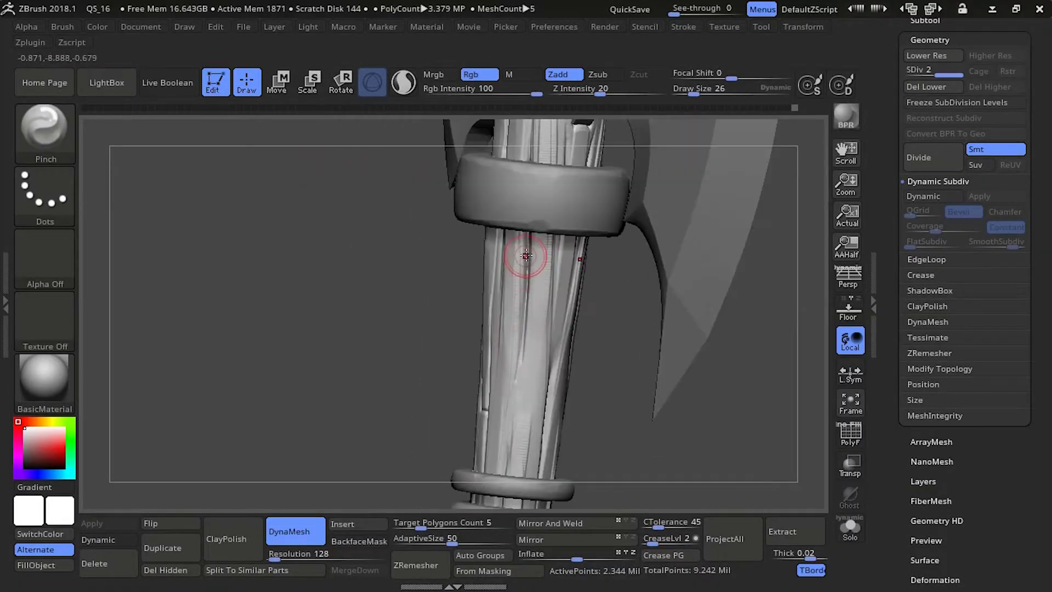
drag(526, 258, 527, 307)
drag(378, 328, 329, 334)
right_drag(536, 344, 563, 230)
mouse_move(694, 370)
right_down()
mouse_move(537, 298)
mouse_move(597, 339)
mouse_move(686, 259)
mouse_move(546, 268)
right_up()
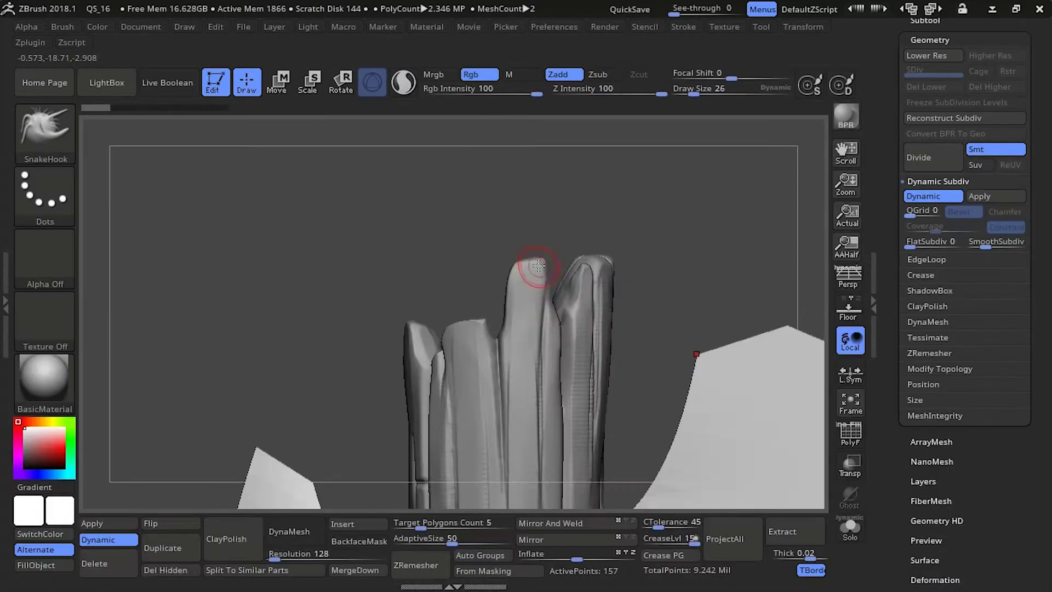
Pull the broken tips at the top of the axe handle into pointed splinters with SnakeHook at draw size 30
drag(539, 266, 538, 227)
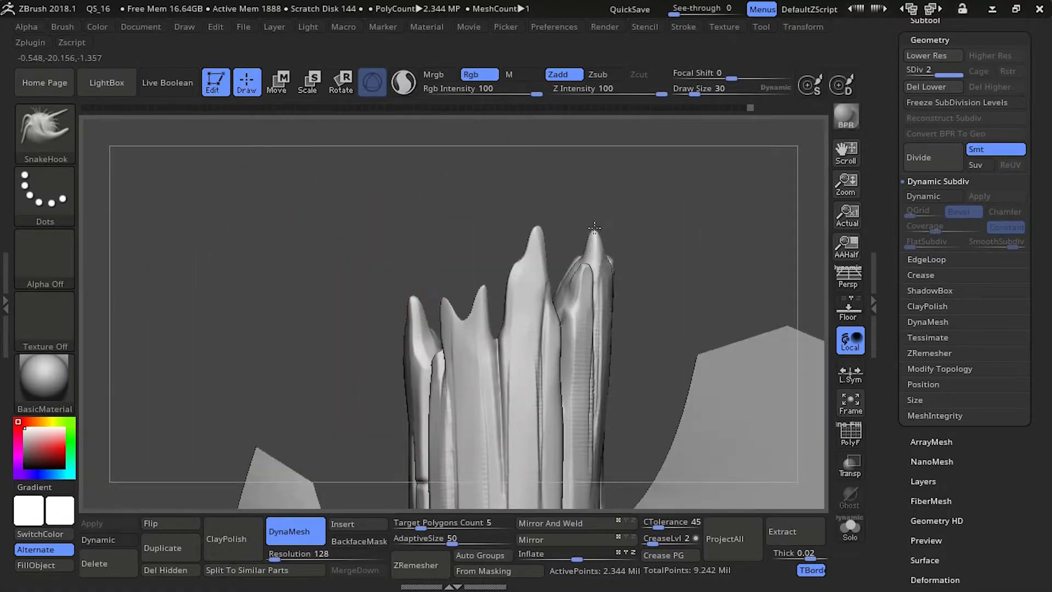
right_drag(595, 228, 629, 253)
drag(598, 261, 594, 225)
right_drag(493, 219, 466, 246)
drag(465, 292, 460, 277)
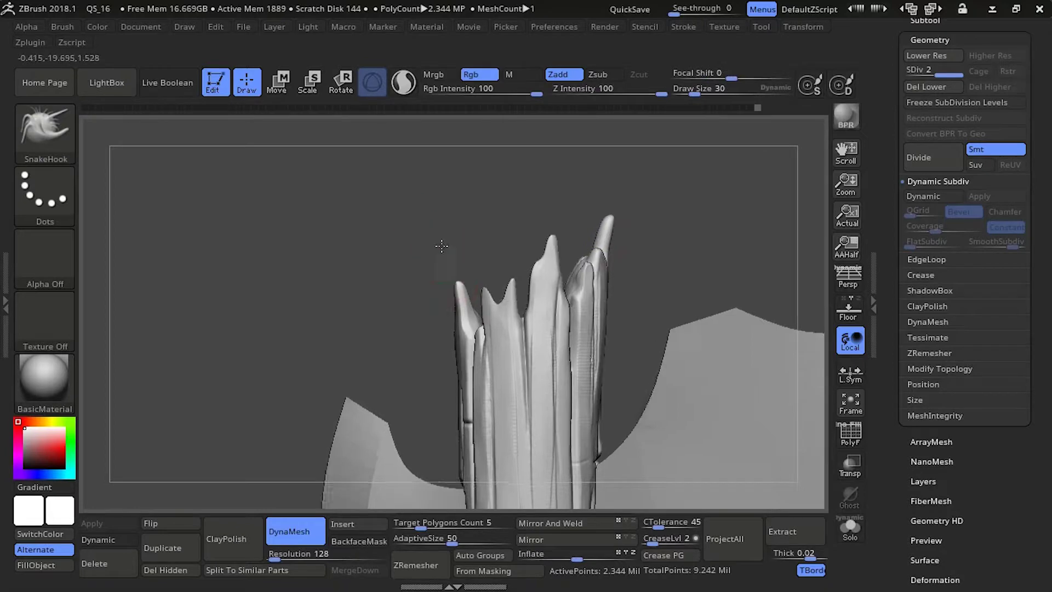
mouse_move(446, 246)
right_down()
mouse_move(439, 340)
mouse_move(457, 432)
right_up()
Thicken the thin splinter tips with the Inflat brush at draw size 34
key(b)
key(i)
key(n)
right_drag(541, 396, 572, 304)
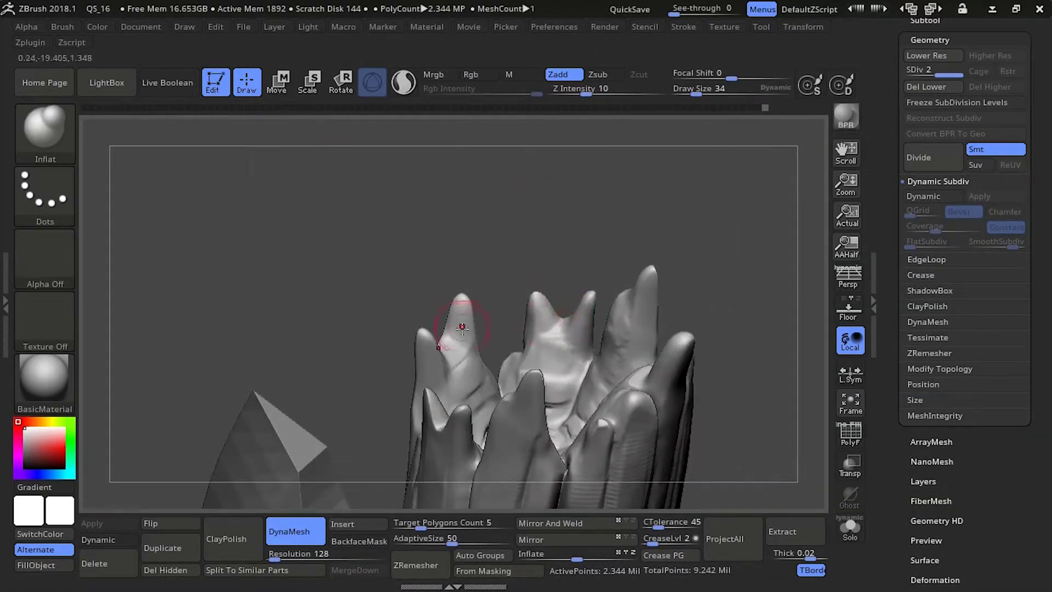
mouse_move(462, 327)
right_down()
mouse_move(360, 430)
mouse_move(383, 345)
right_up()
Flatten the faces and tips of the splinters around the broken end with TrimDynamic at draw size 34
key(b)
key(t)
key(d)
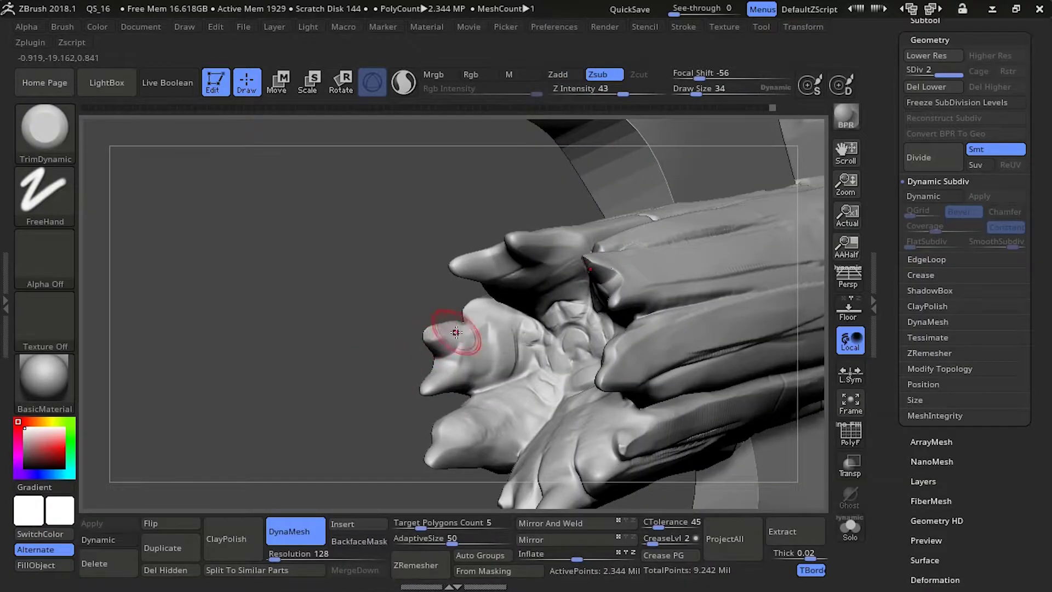
right_drag(444, 385, 458, 356)
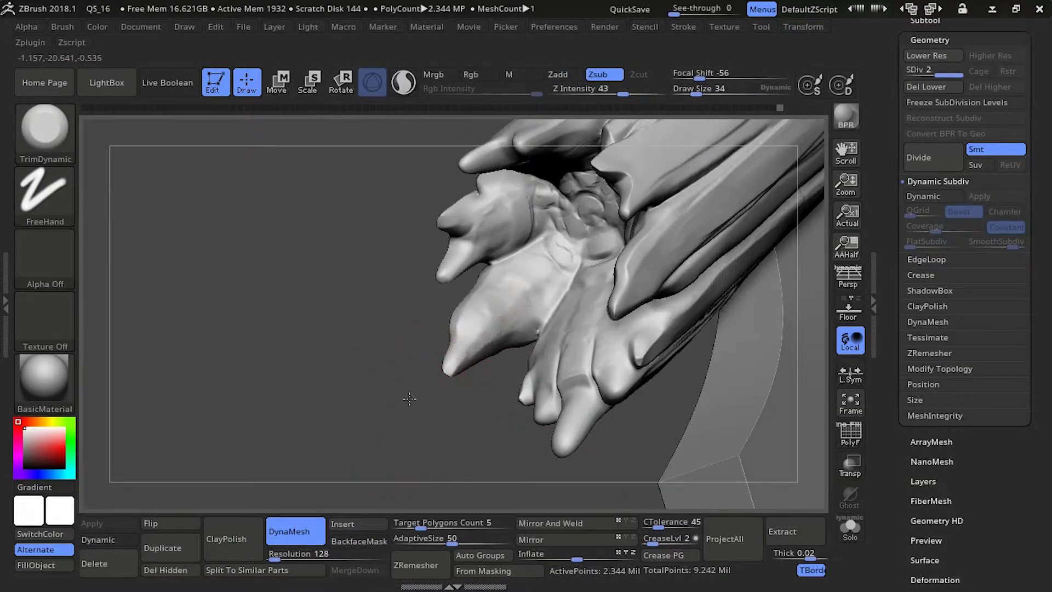
right_drag(410, 398, 561, 344)
right_drag(494, 425, 569, 297)
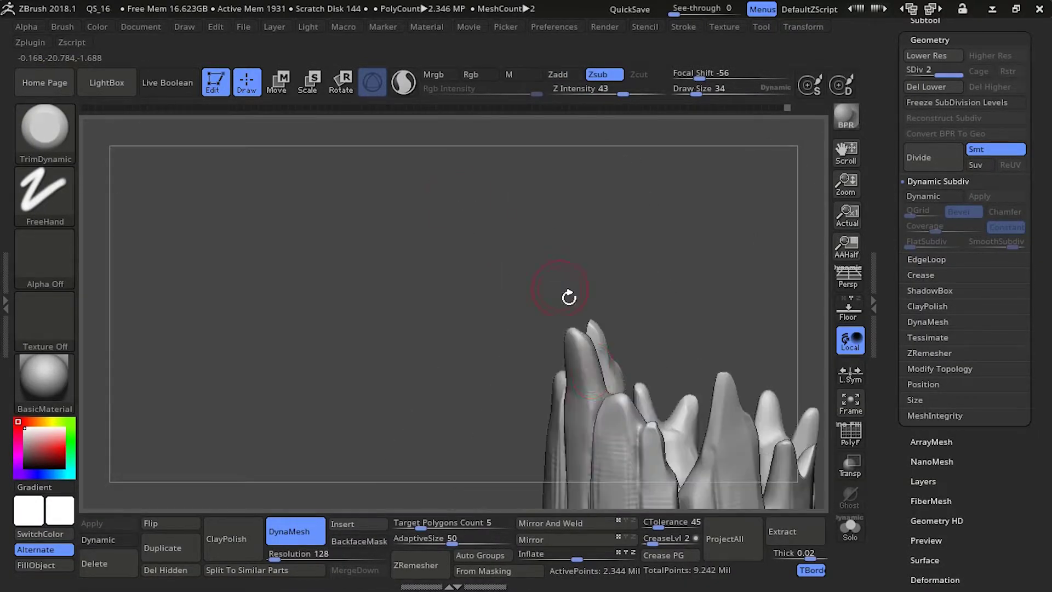
right_drag(582, 370, 638, 383)
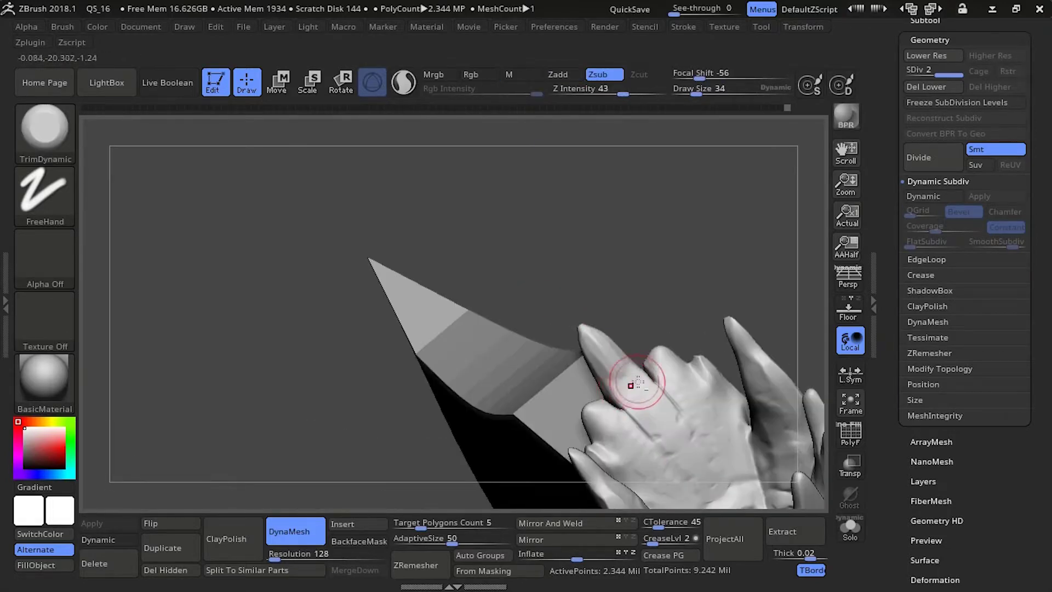
right_drag(529, 328, 590, 385)
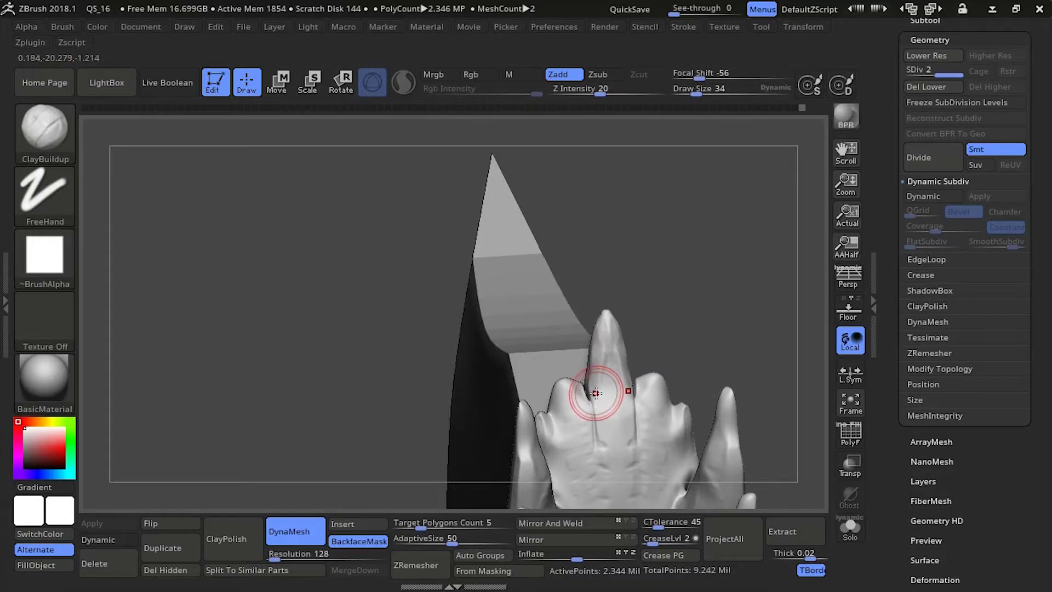
Trim the tall inner splinter up to its tip with TrimDynamic and smooth its surface
key(b)
key(t)
key(d)
drag(595, 393, 598, 349)
mouse_move(601, 329)
right_down()
mouse_move(621, 288)
mouse_move(349, 171)
mouse_move(526, 329)
mouse_move(595, 340)
right_up()
shift+drag(595, 339, 597, 359)
Reshape the short splinter in the gap between the taller ones with SnakeHook at draw size 26
mouse_move(597, 359)
right_down()
mouse_move(390, 214)
mouse_move(338, 244)
mouse_move(557, 283)
mouse_move(671, 347)
right_up()
key(b)
key(s)
key(h)
drag(666, 332, 672, 351)
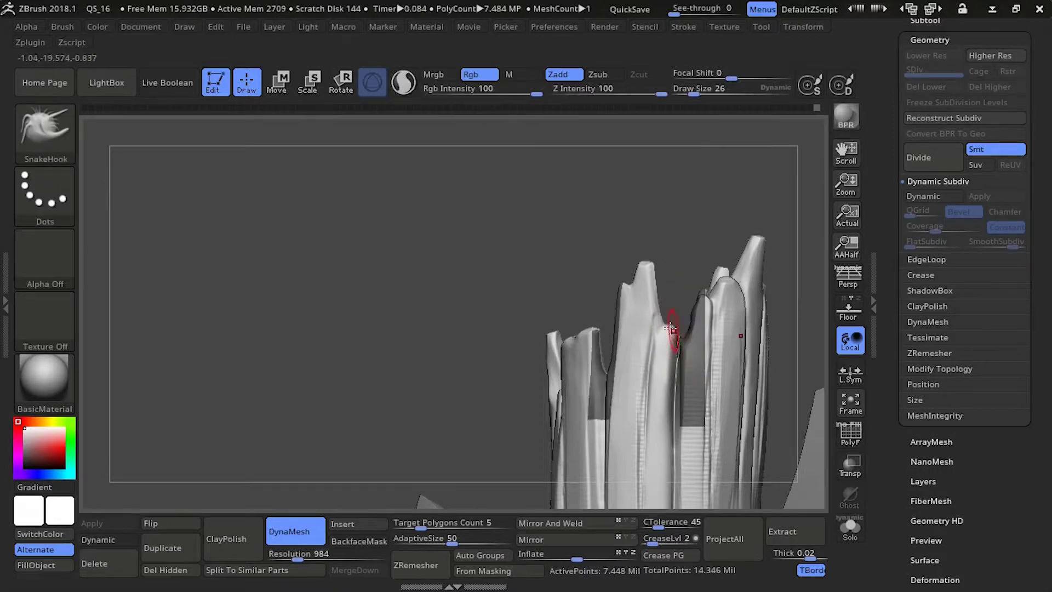
right_drag(611, 267, 528, 277)
right_drag(528, 350, 596, 357)
Adjust the splinter shapes with Move Topological at draw size 34, and undo the last stroke
key(b)
key(m)
key(t)
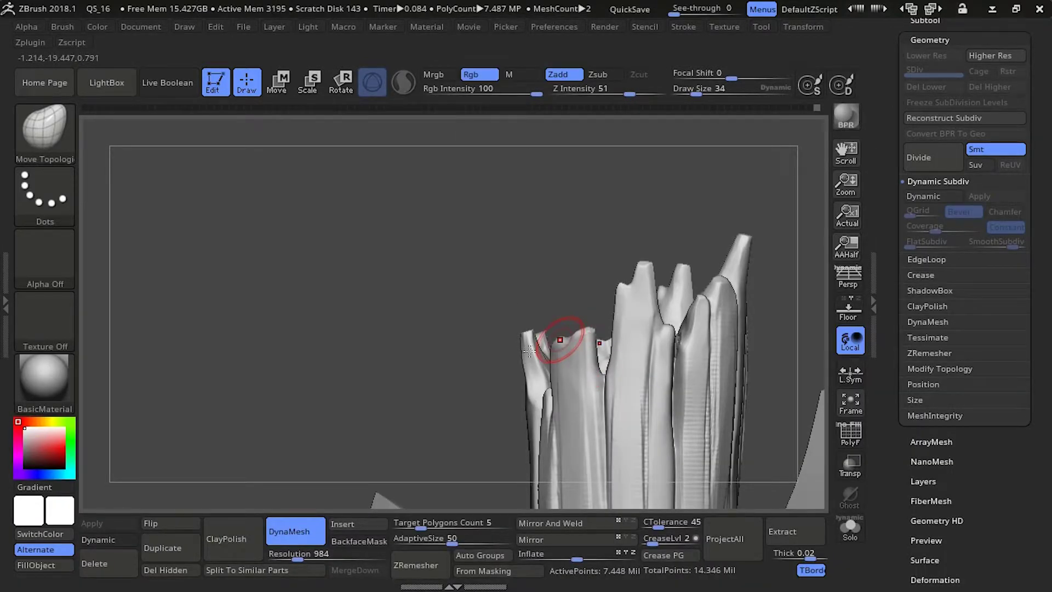
mouse_move(529, 351)
right_down()
mouse_move(537, 370)
mouse_move(381, 203)
mouse_move(338, 223)
mouse_move(470, 374)
right_up()
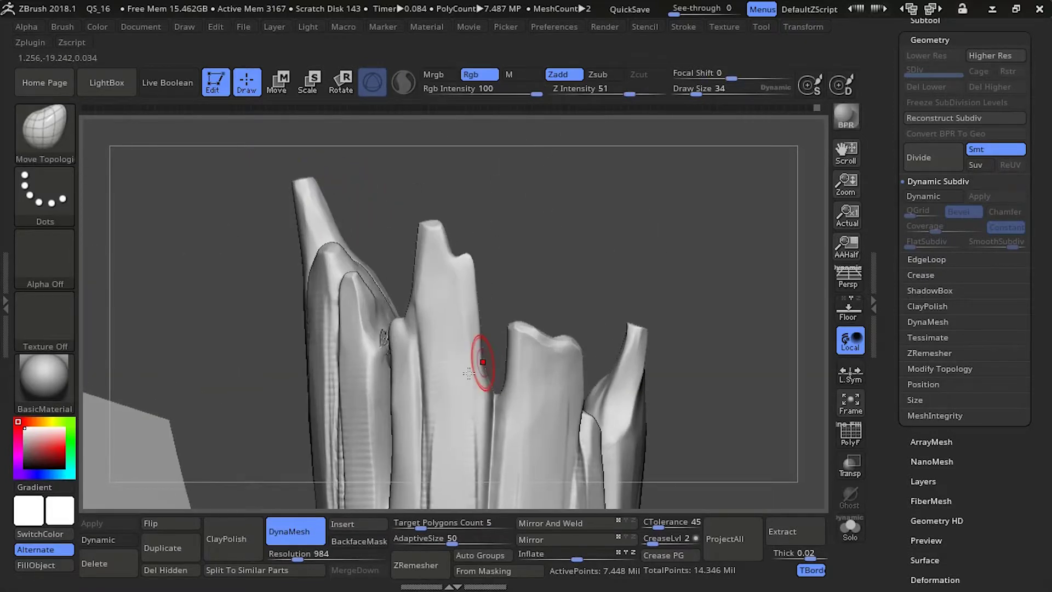
mouse_move(417, 205)
right_down()
mouse_move(399, 237)
mouse_move(402, 334)
right_up()
key(ctrl+z)
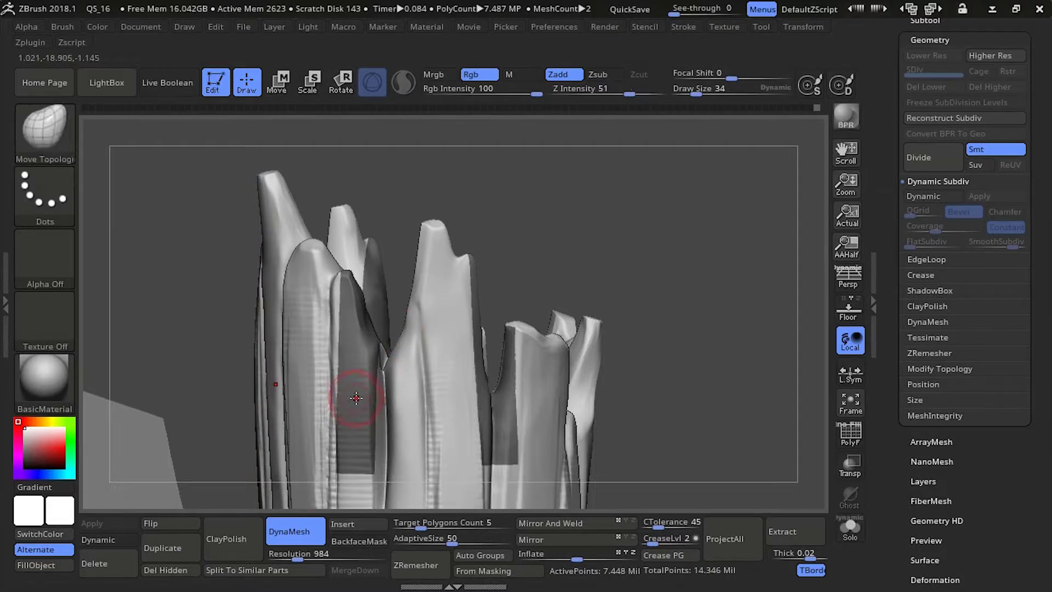
right_drag(397, 325, 403, 334)
right_drag(440, 189, 446, 196)
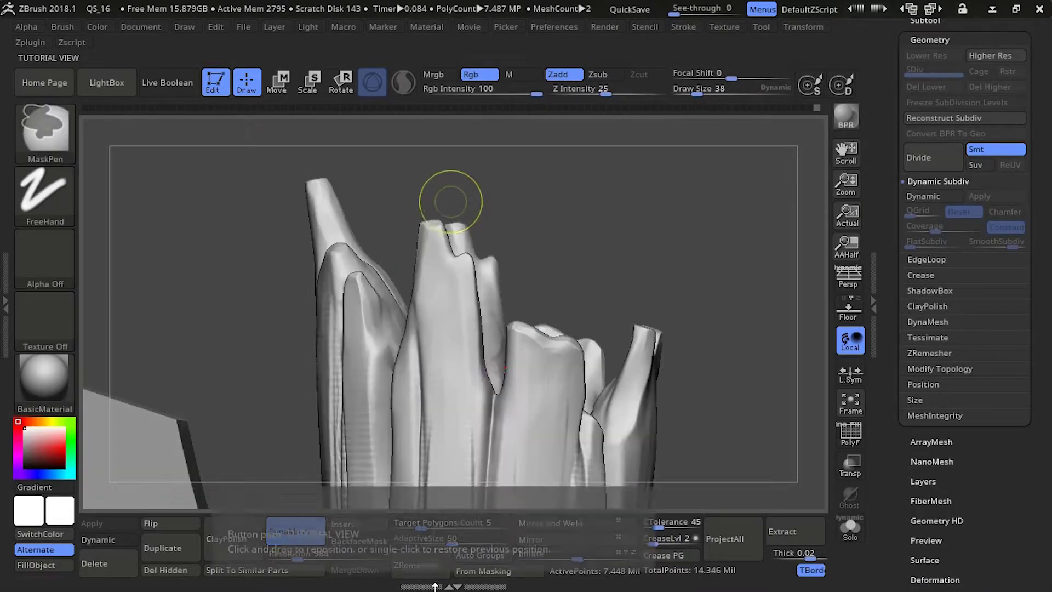
Tighten the notch between two neighbouring splinters with the Pinch brush
right_drag(364, 174, 385, 171)
key(b)
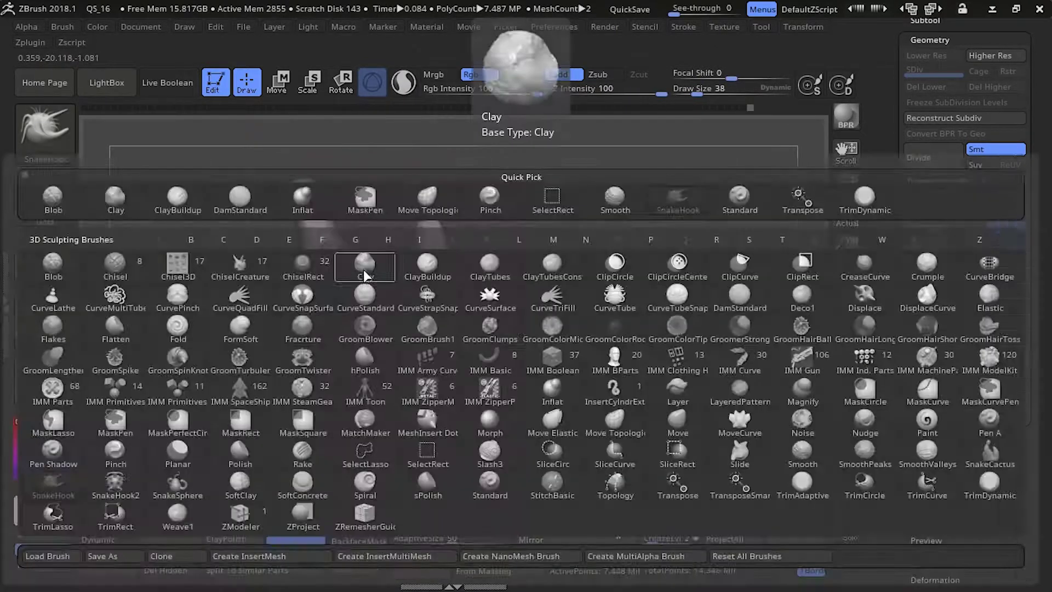
key(p)
key(i)
drag(489, 386, 494, 406)
Pull the edge of the short splinter beside the notch outward with SnakeHook at draw size 26
mouse_move(224, 271)
right_down()
mouse_move(271, 273)
mouse_move(169, 277)
mouse_move(207, 311)
mouse_move(258, 247)
mouse_move(269, 208)
right_up()
key(b)
key(s)
key(h)
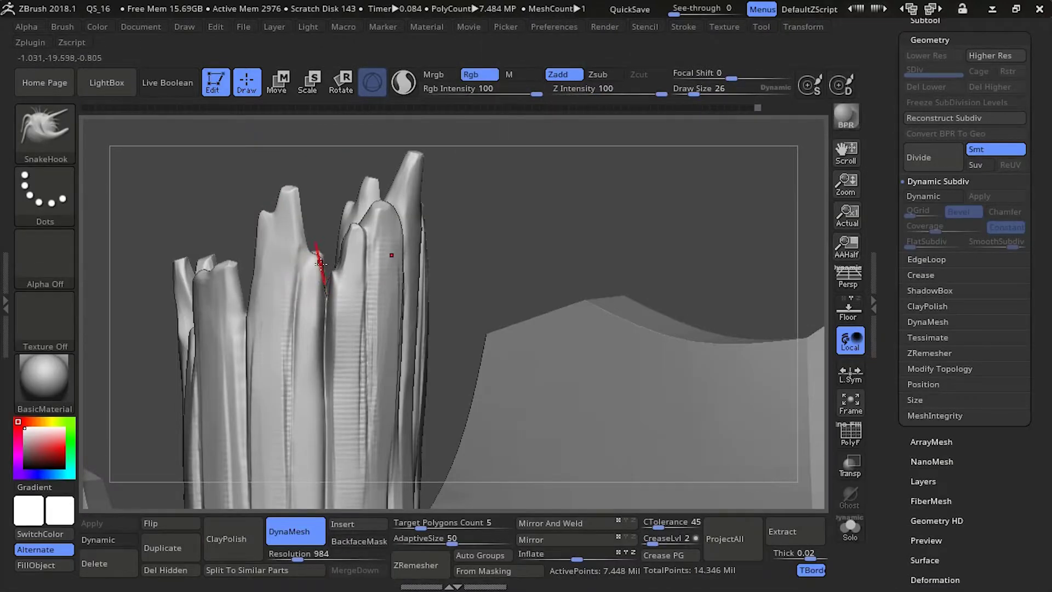
Flatten the rounded top and edges of the short splinter with TrimDynamic at draw size 26
key(b)
key(t)
key(d)
ctrl+right_drag(320, 215, 332, 273)
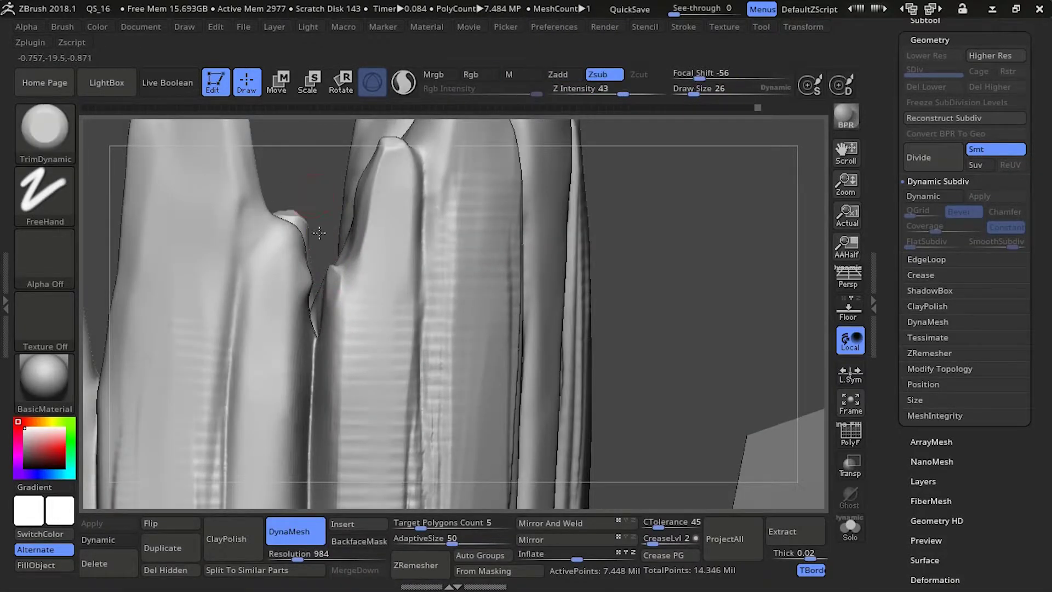
mouse_move(319, 232)
right_down()
mouse_move(331, 256)
mouse_move(297, 273)
mouse_move(157, 207)
mouse_move(287, 250)
mouse_move(195, 186)
mouse_move(176, 187)
mouse_move(219, 258)
right_up()
drag(296, 281, 280, 277)
right_drag(263, 274, 167, 288)
Reshape the outer splinters with SnakeHook at draw size 46 and flatten their faces with TrimDynamic
mouse_move(154, 364)
ctrl+right_down()
mouse_move(186, 229)
mouse_move(204, 319)
mouse_move(212, 202)
mouse_move(235, 242)
ctrl+right_up()
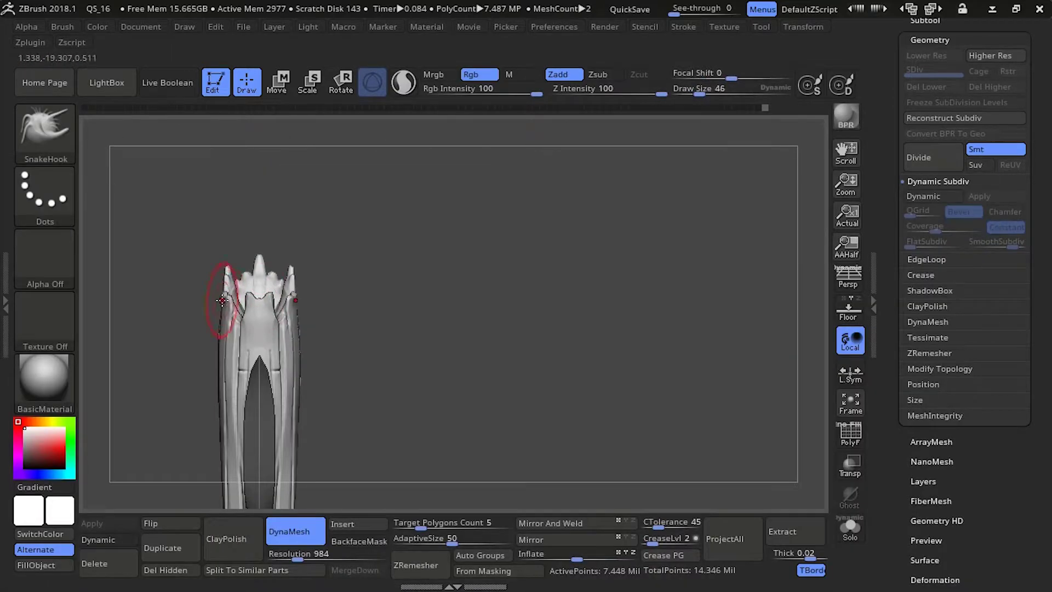
mouse_move(218, 318)
right_down()
mouse_move(213, 272)
mouse_move(234, 300)
mouse_move(203, 332)
mouse_move(162, 275)
mouse_move(181, 260)
mouse_move(251, 266)
mouse_move(176, 364)
mouse_move(158, 361)
right_up()
key(b)
key(t)
key(d)
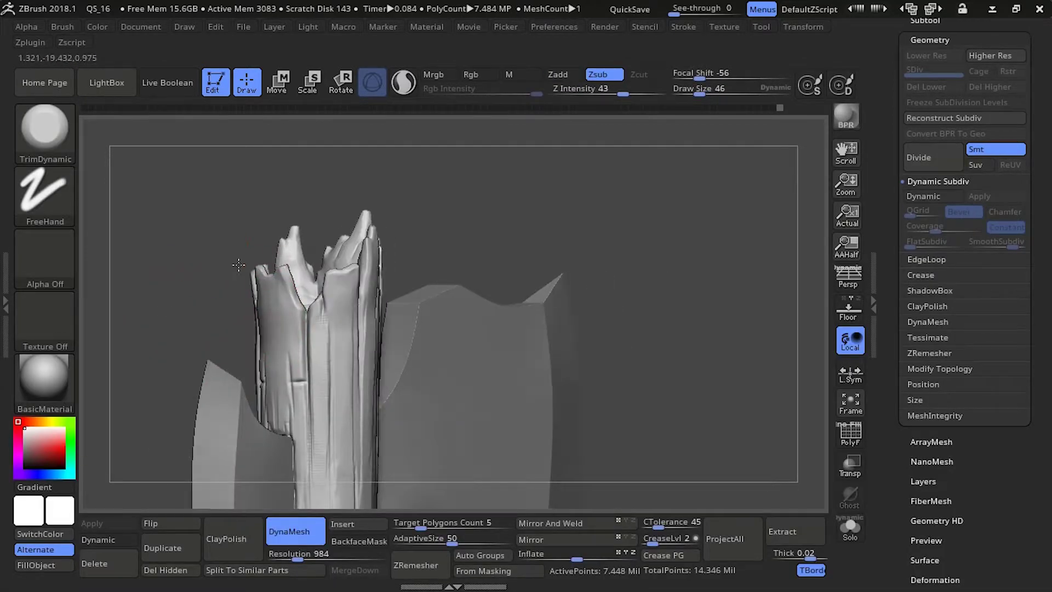
right_drag(238, 265, 283, 237)
right_drag(360, 359, 355, 420)
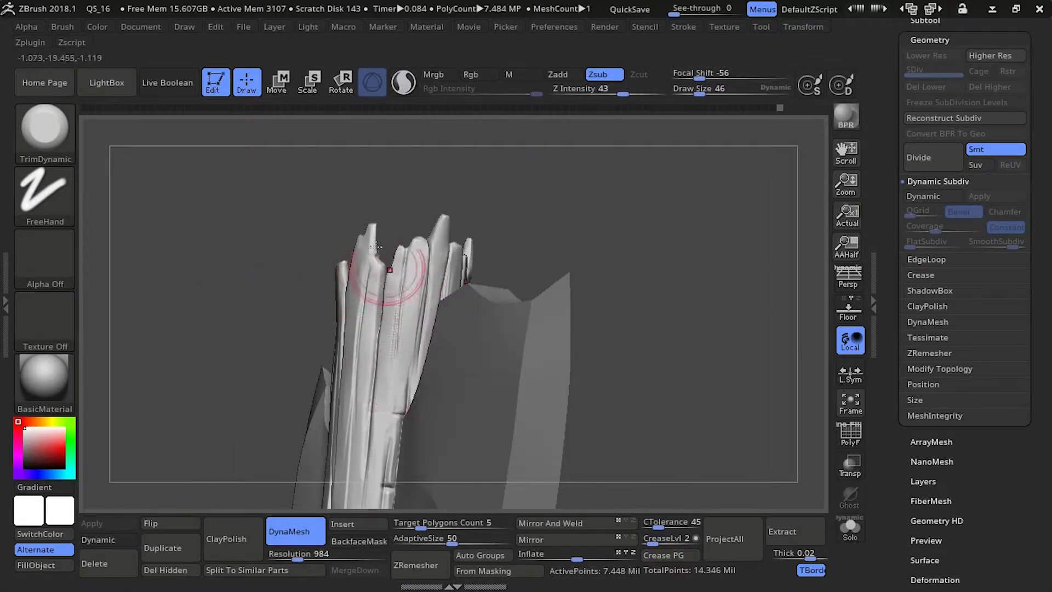
right_drag(375, 247, 421, 309)
mouse_move(236, 263)
ctrl+right_down()
mouse_move(220, 171)
mouse_move(235, 246)
ctrl+right_up()
right_drag(236, 247, 362, 274)
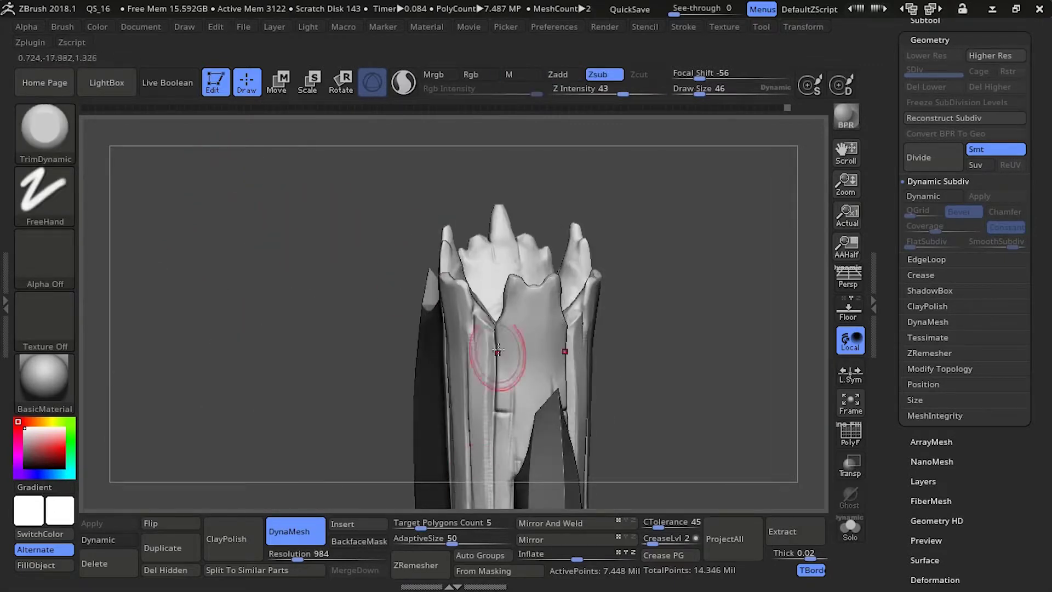
Sculpt the front splinter of the isolated handle with ClayBuildup at draw size 30 and flatten it with TrimDynamic
key(b)
key(c)
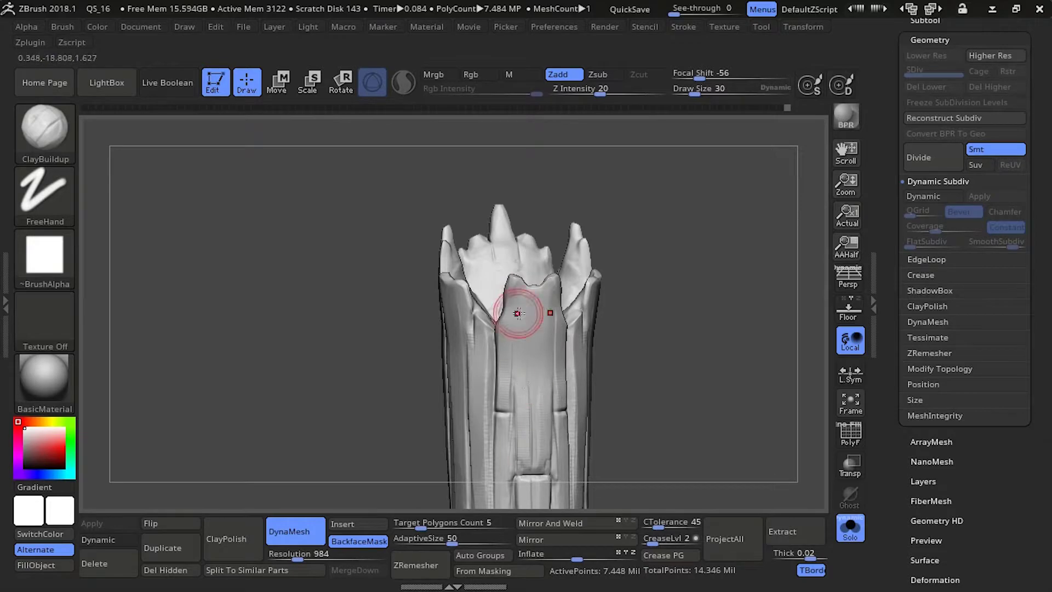
mouse_move(383, 247)
alt+mouse_down()
mouse_move(327, 209)
mouse_move(423, 310)
mouse_move(413, 236)
mouse_move(433, 232)
mouse_move(403, 329)
mouse_move(406, 241)
alt+mouse_up()
key(b)
key(t)
key(d)
mouse_move(503, 359)
right_down()
mouse_move(340, 275)
mouse_move(485, 406)
mouse_move(488, 159)
right_up()
right_drag(416, 269, 351, 219)
Show the other axe parts again by turning off Solo and switch the material to MatCap Pearl
alt+right_drag(417, 219, 465, 343)
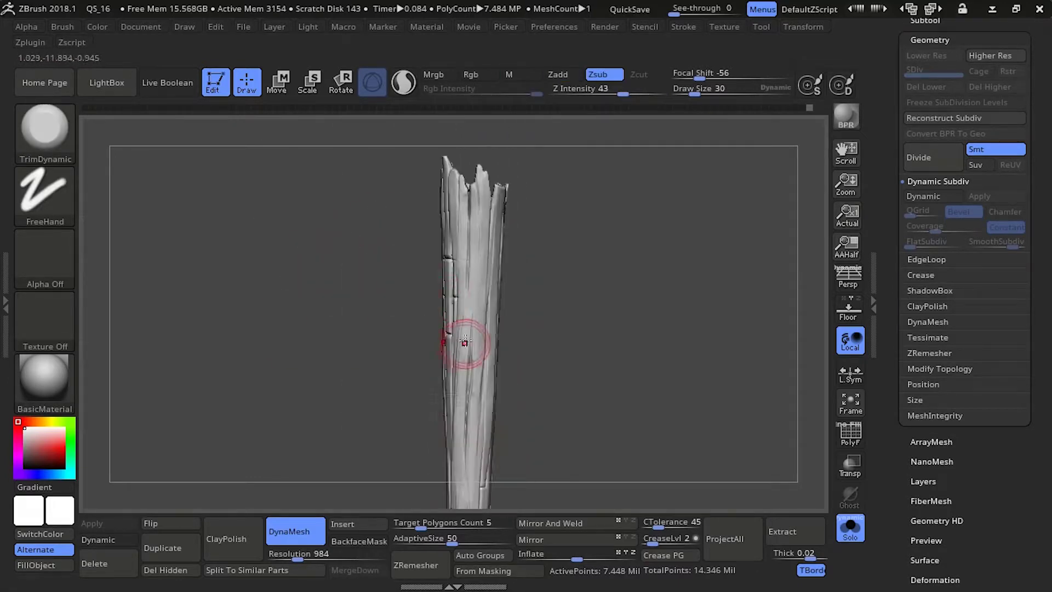
click(850, 528)
click(45, 379)
click(376, 113)
Carve fine grain lines into the splinters with DamStandard at draw size 10 and smooth the front one
right_drag(131, 211, 198, 201)
alt+right_drag(257, 129, 351, 246)
ctrl+right_drag(351, 246, 373, 307)
right_drag(476, 275, 495, 397)
mouse_move(373, 371)
right_down()
mouse_move(540, 408)
mouse_move(630, 356)
mouse_move(547, 418)
mouse_move(371, 258)
mouse_move(383, 333)
mouse_move(502, 354)
right_up()
key(b)
key(d)
key(s)
right_drag(544, 405, 536, 407)
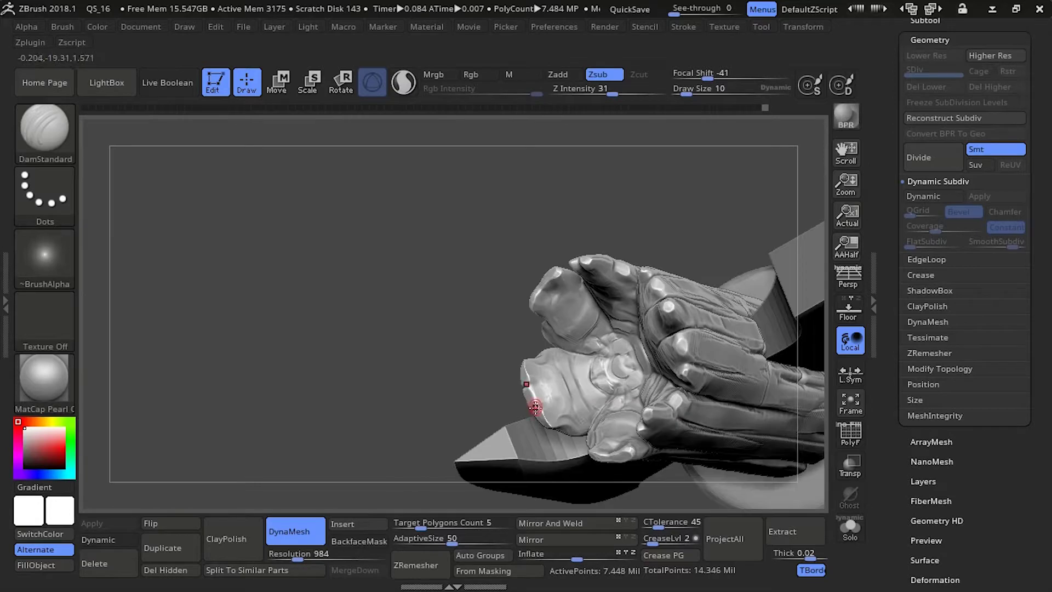
right_drag(520, 348, 562, 274)
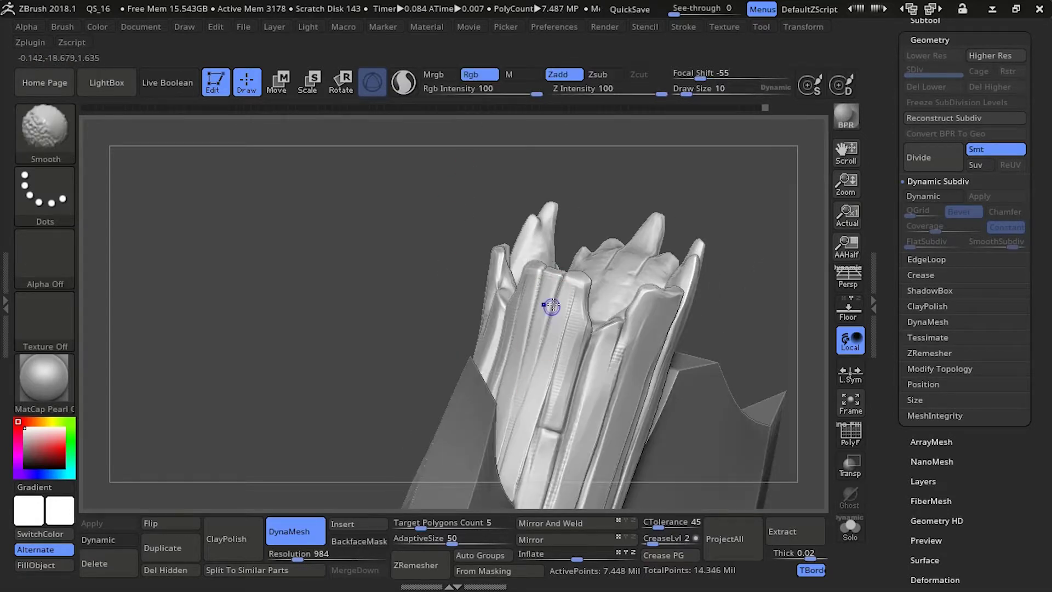
shift+drag(551, 305, 575, 293)
Remesh the handle with DynaMesh at resolution 984 and carve more grain lines into the splinters with DamStandard
right_drag(574, 293, 408, 222)
ctrl+drag(403, 182, 460, 286)
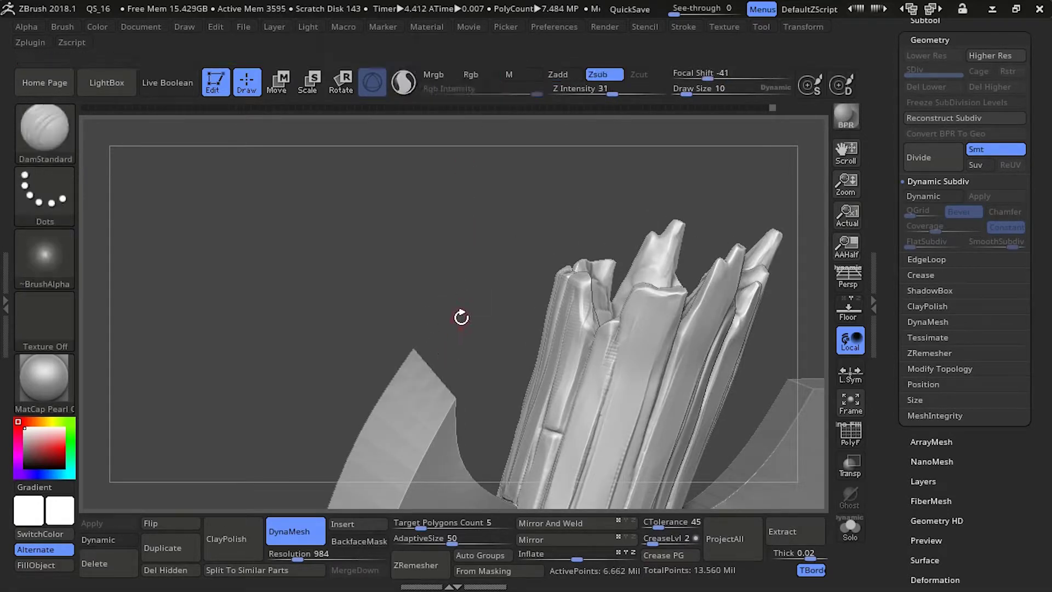
mouse_move(463, 312)
right_down()
mouse_move(493, 282)
mouse_move(663, 329)
mouse_move(723, 359)
mouse_move(631, 377)
right_up()
right_drag(639, 474, 589, 311)
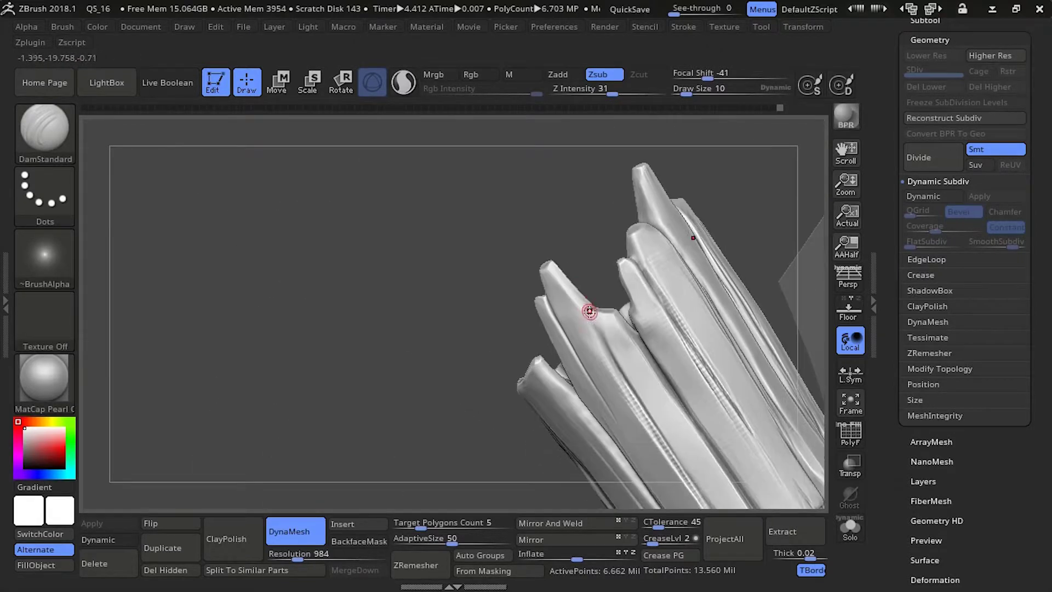
mouse_move(594, 353)
right_down()
mouse_move(411, 235)
mouse_move(598, 414)
mouse_move(632, 366)
mouse_move(395, 230)
mouse_move(556, 379)
mouse_move(502, 172)
mouse_move(509, 404)
right_up()
Pull the splinter edges and tips into sharper shapes with SnakeHook at draw size 26
key(b)
key(s)
key(h)
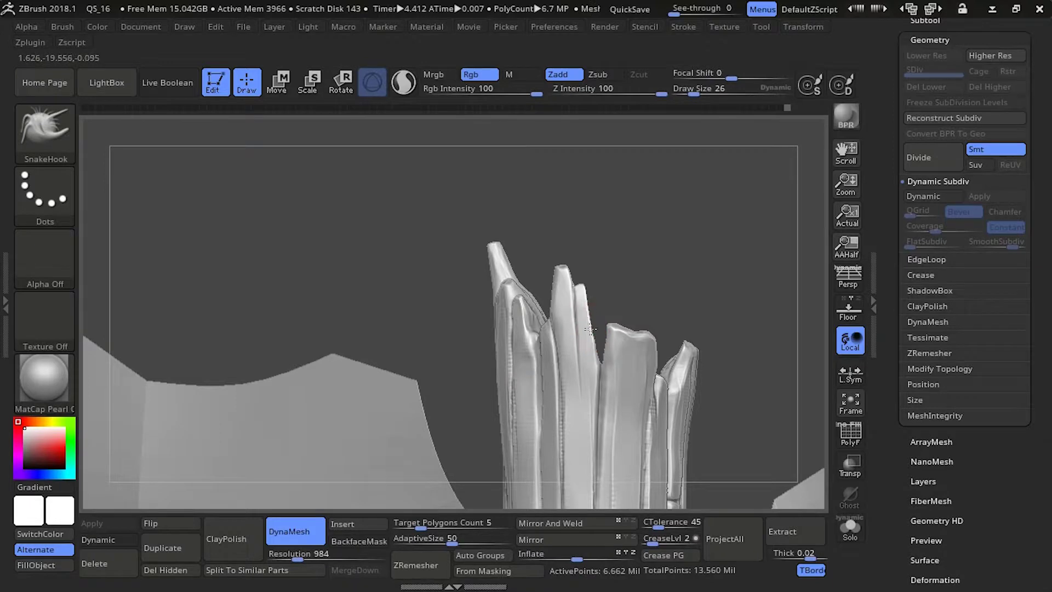
right_drag(589, 329, 457, 267)
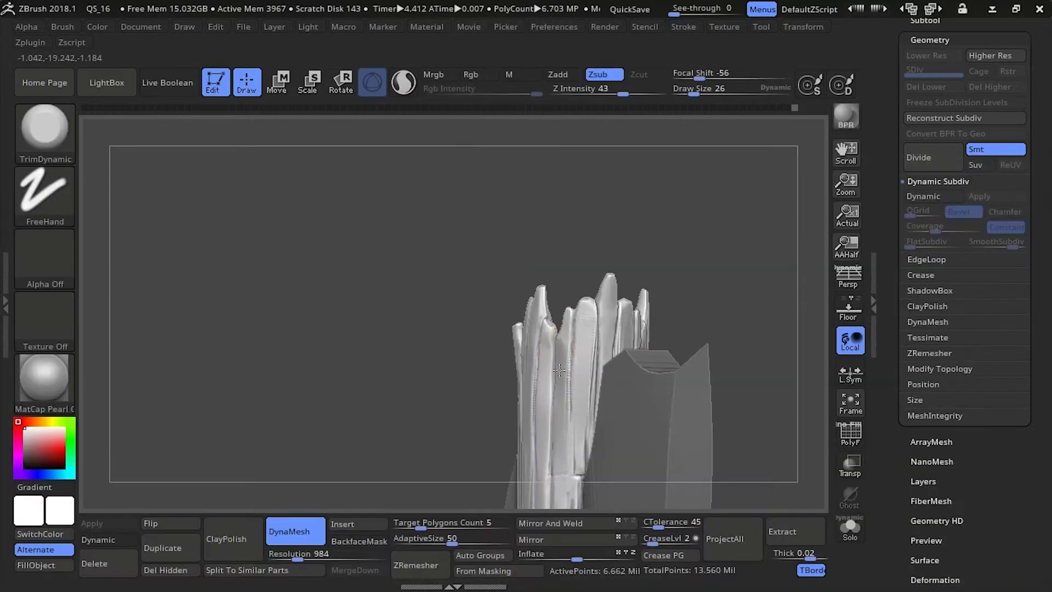
Build up the wood below the gap between the splinters with ClayBuildup and flatten it with TrimDynamic at draw size 26
right_drag(558, 434, 543, 334)
key(b)
key(c)
key(b)
mouse_move(480, 273)
right_down()
mouse_move(550, 367)
mouse_move(561, 354)
right_up()
key(b)
key(t)
key(d)
drag(561, 353, 560, 397)
Refine the wood strips beneath the splinters with another pass of ClayBuildup and TrimDynamic
right_drag(560, 384, 518, 336)
key(b)
key(c)
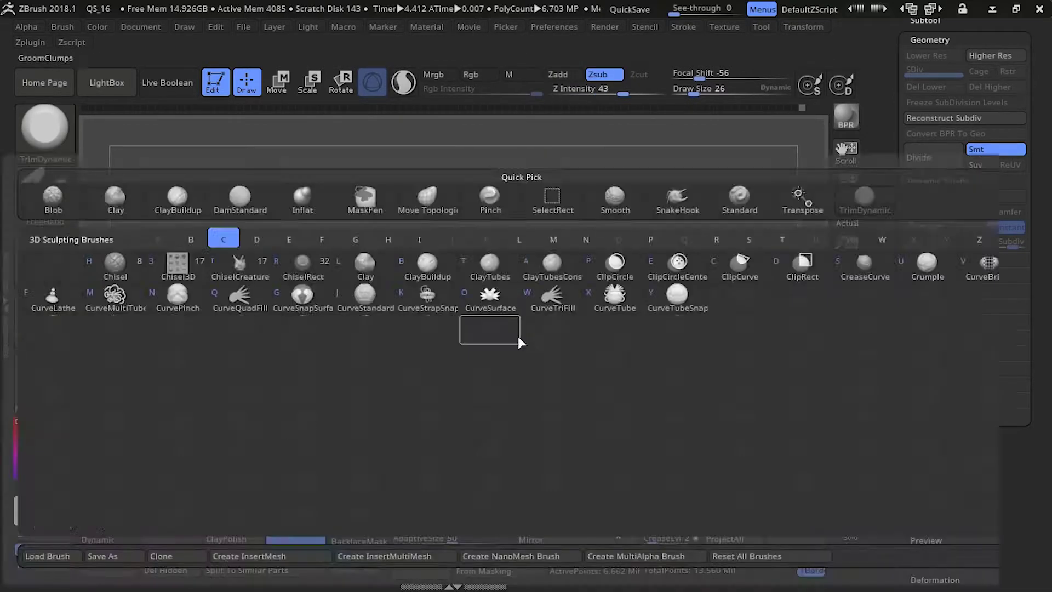
key(b)
key(b)
key(t)
key(d)
mouse_move(545, 404)
right_down()
mouse_move(540, 340)
mouse_move(394, 206)
mouse_move(386, 359)
mouse_move(498, 284)
mouse_move(412, 225)
mouse_move(474, 281)
right_up()
Build up raised wood grain along the shaft between the axe blades with ClayBuildup at draw size 14
key(b)
key(c)
key(b)
right_drag(485, 411, 491, 381)
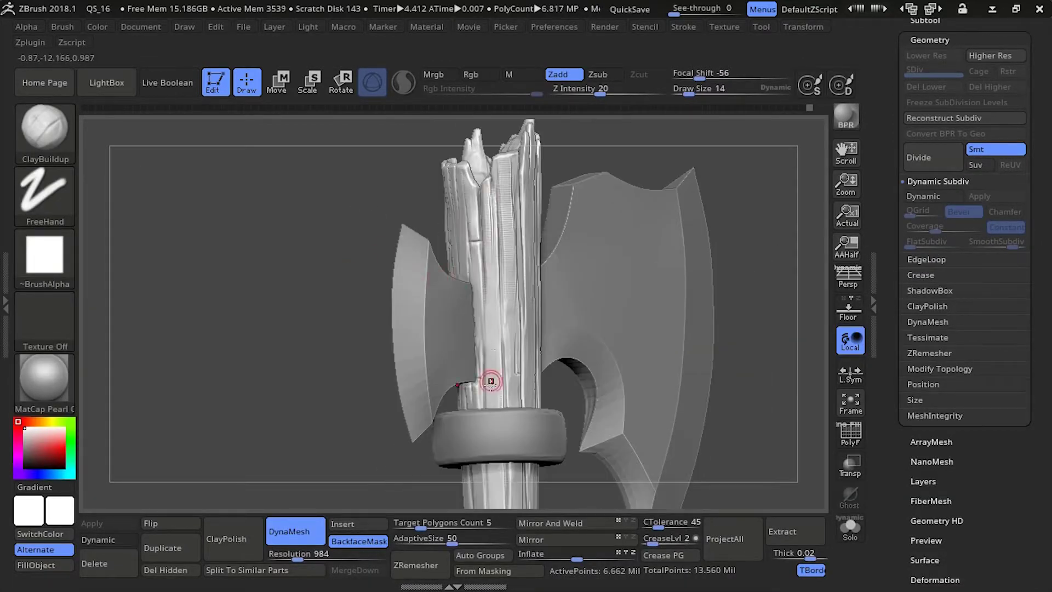
right_drag(460, 279, 526, 330)
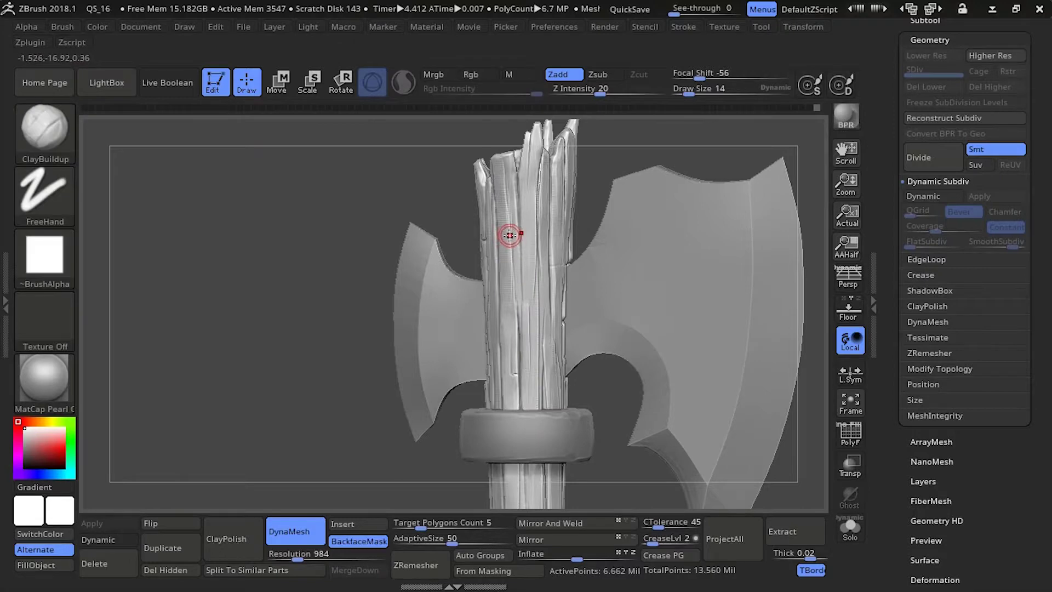
Flatten the built-up grain along the shaft and splintered end with TrimDynamic at draw size 14
right_drag(498, 177, 509, 331)
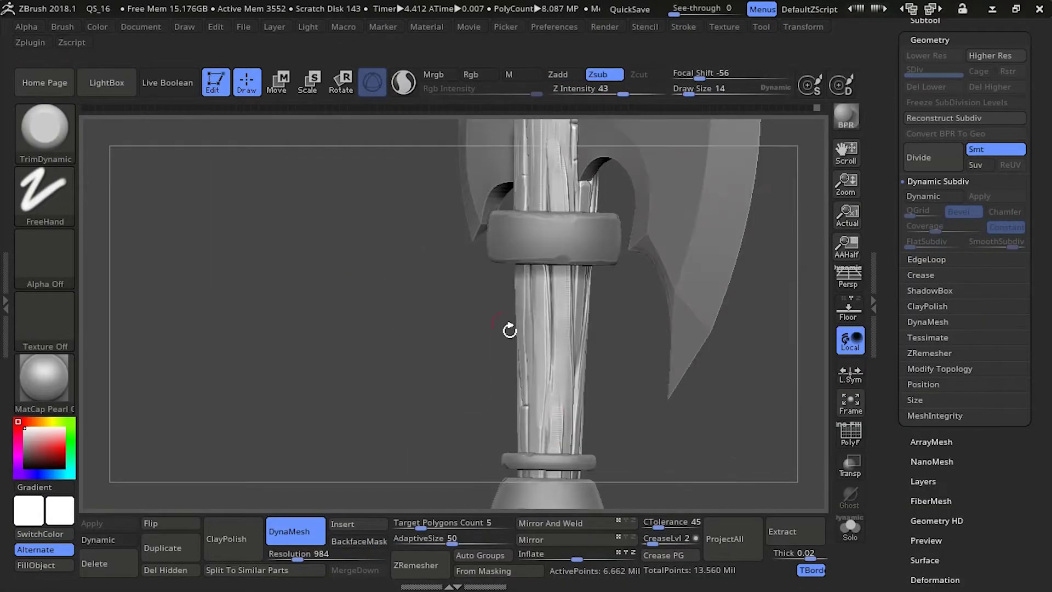
mouse_move(438, 328)
right_down()
mouse_move(491, 330)
mouse_move(423, 291)
mouse_move(429, 371)
mouse_move(346, 178)
mouse_move(331, 278)
mouse_move(299, 273)
mouse_move(302, 298)
right_up()
alt+right_drag(361, 365, 316, 282)
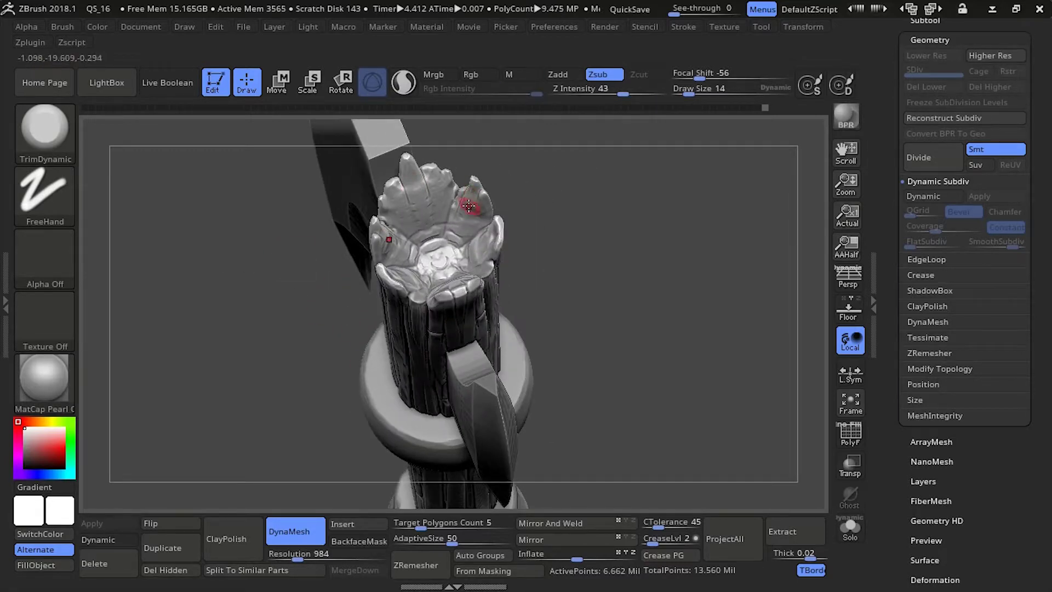
Cut grain grooves into the inner faces of the splinters with DamStandard at draw size 10
right_drag(457, 219, 331, 248)
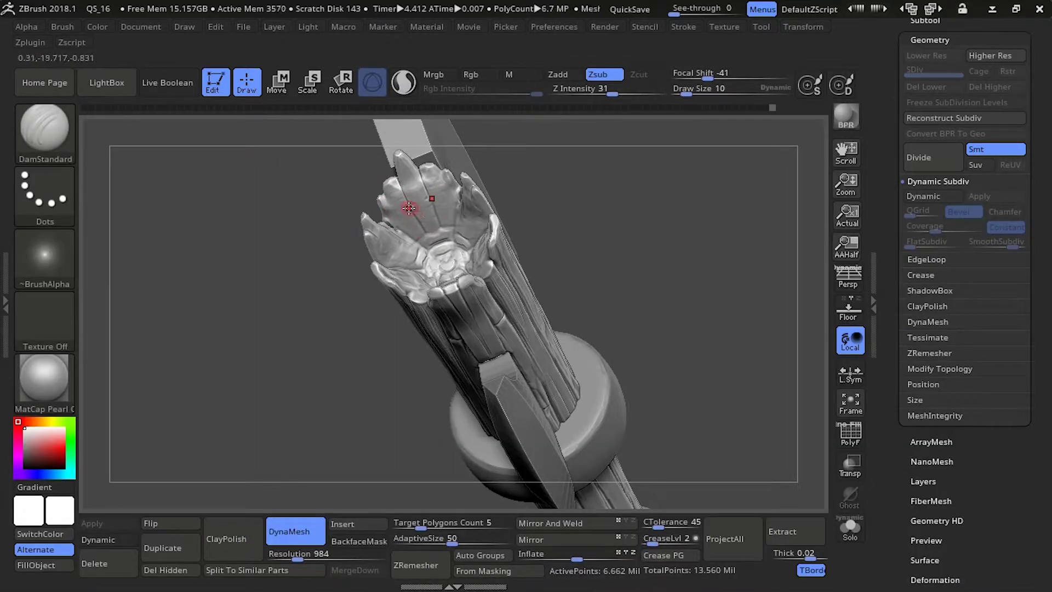
right_drag(409, 208, 377, 339)
right_drag(437, 325, 439, 264)
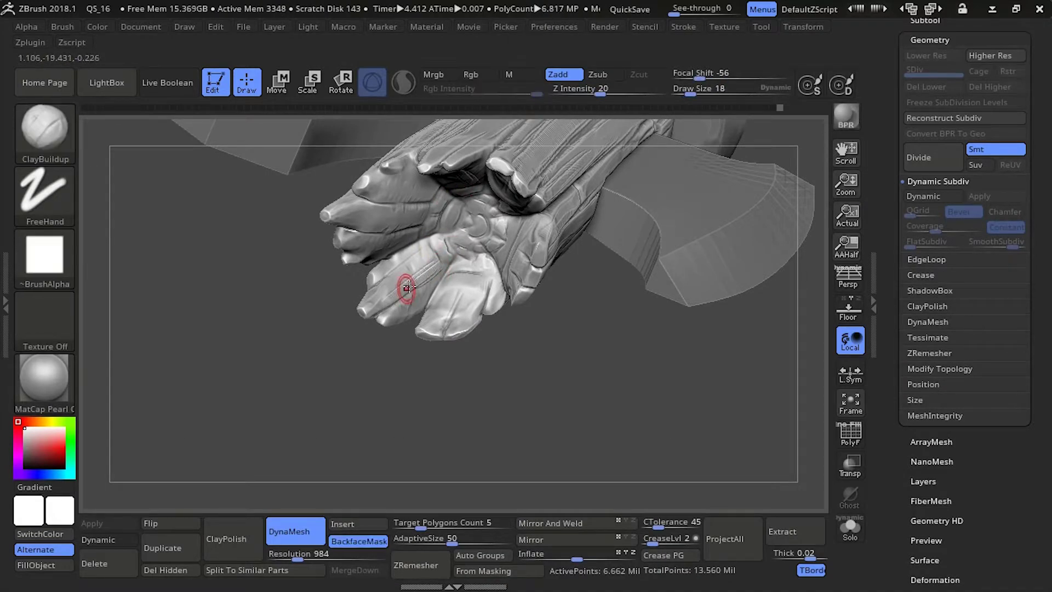
Flatten the inner faces of the handle's splinters with TrimDynamic at draw size 26
right_drag(406, 286, 387, 190)
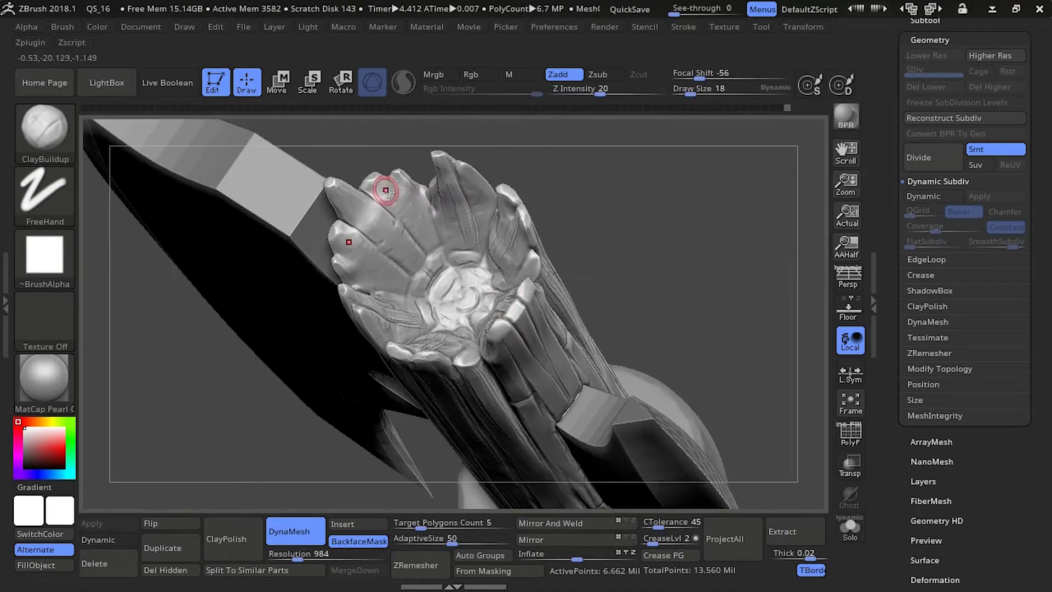
right_drag(392, 287, 419, 176)
key(b)
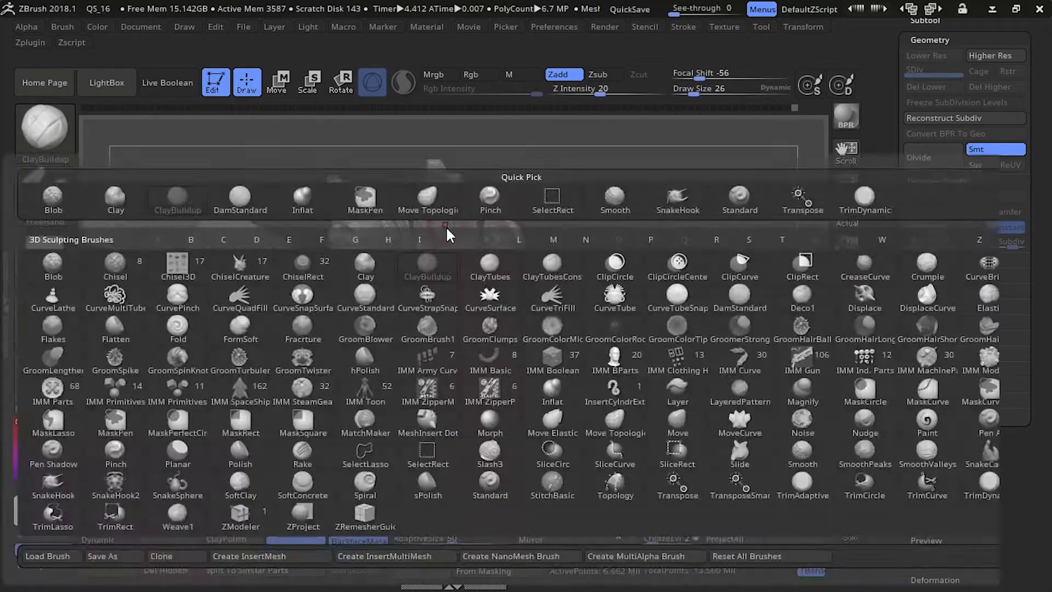
key(t)
key(d)
mouse_move(445, 226)
right_down()
mouse_move(524, 279)
mouse_move(439, 272)
mouse_move(501, 249)
mouse_move(518, 201)
mouse_move(606, 312)
mouse_move(543, 346)
right_up()
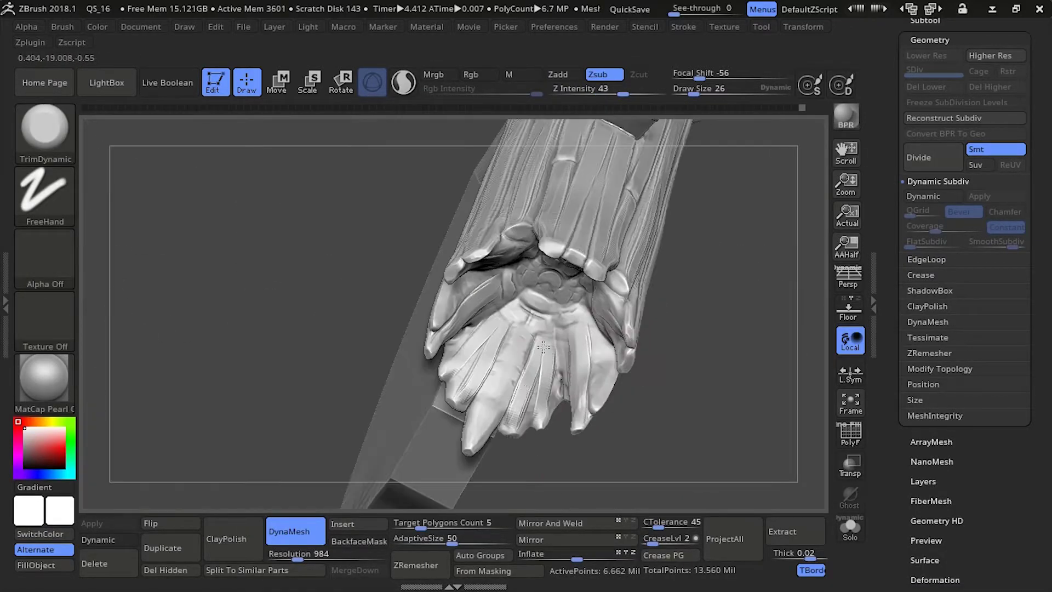
mouse_move(484, 421)
right_down()
mouse_move(529, 207)
mouse_move(716, 288)
mouse_move(472, 289)
mouse_move(436, 356)
right_up()
Switch the material to MatCap Gray and trim the inside base of the splinters with TrimDynamic
click(50, 389)
click(278, 225)
mouse_move(340, 285)
right_down()
mouse_move(274, 211)
mouse_move(592, 305)
right_up()
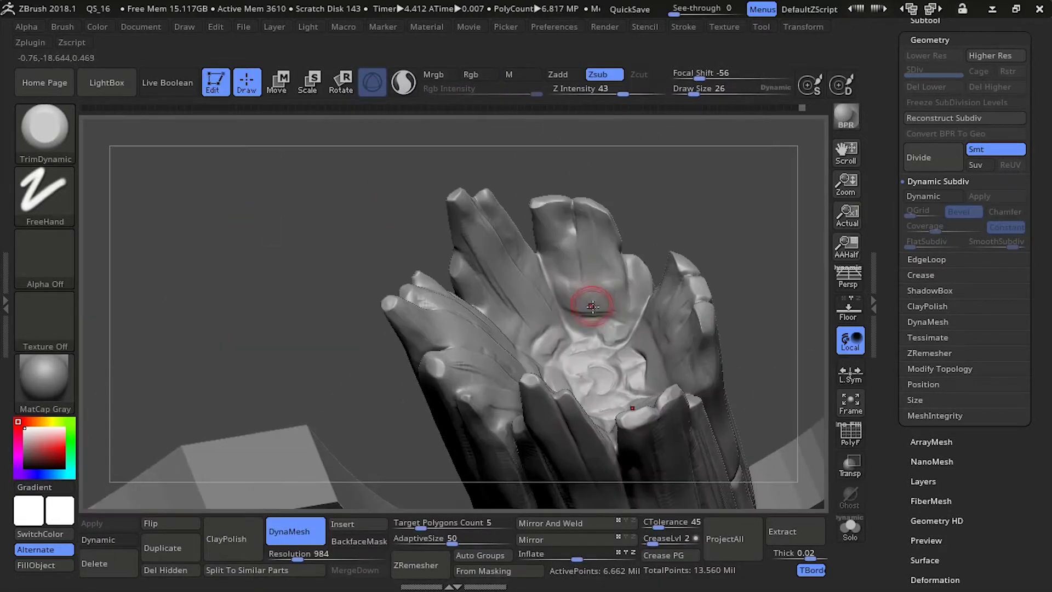
drag(591, 305, 579, 309)
Cut further grain grooves between the splinters with DamStandard at draw size 10
key(b)
key(d)
key(s)
right_drag(571, 213, 475, 209)
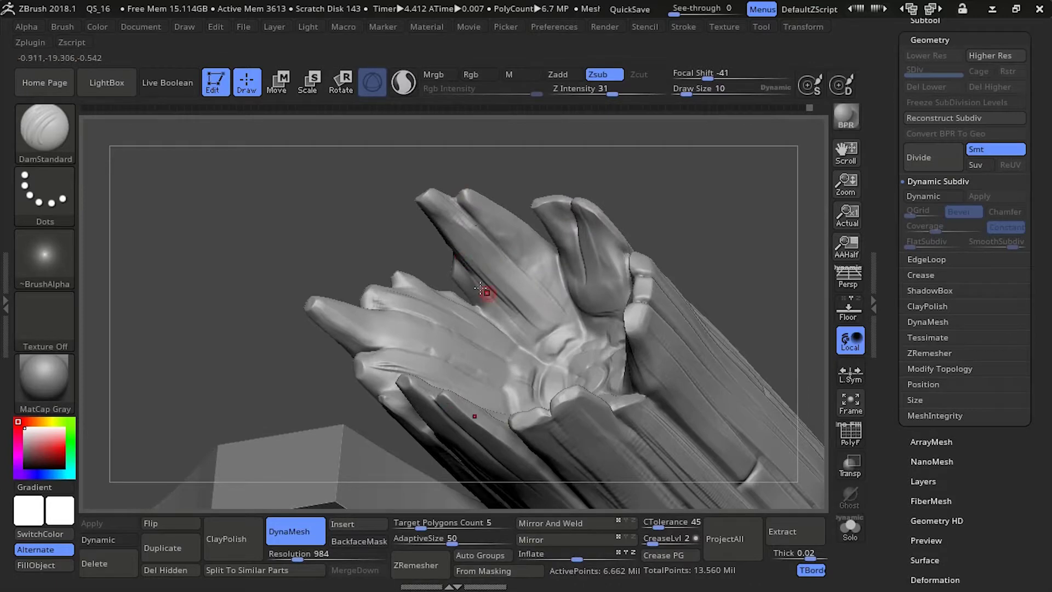
right_drag(481, 289, 579, 335)
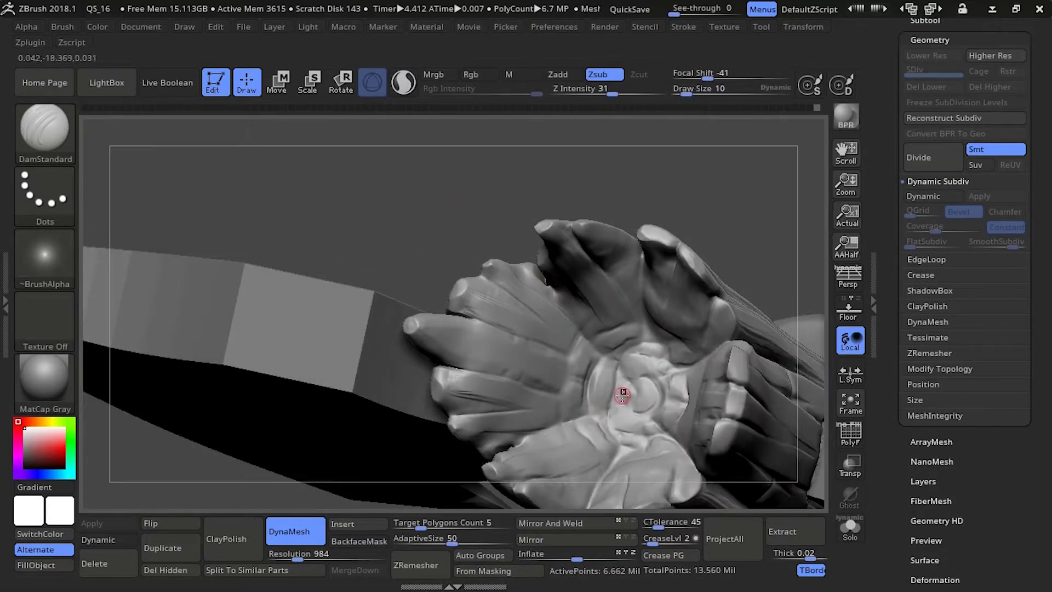
Ghost the surrounding parts and carve the shaft's wood grain near the lower collar with DamStandard at draw size 10
ctrl+right_drag(649, 408, 398, 428)
click(850, 466)
click(847, 497)
right_drag(541, 433, 341, 389)
mouse_move(472, 425)
mouse_down()
mouse_move(488, 446)
mouse_move(469, 436)
mouse_up()
drag(330, 411, 363, 417)
mouse_move(472, 414)
mouse_down()
mouse_move(488, 403)
mouse_move(433, 422)
mouse_up()
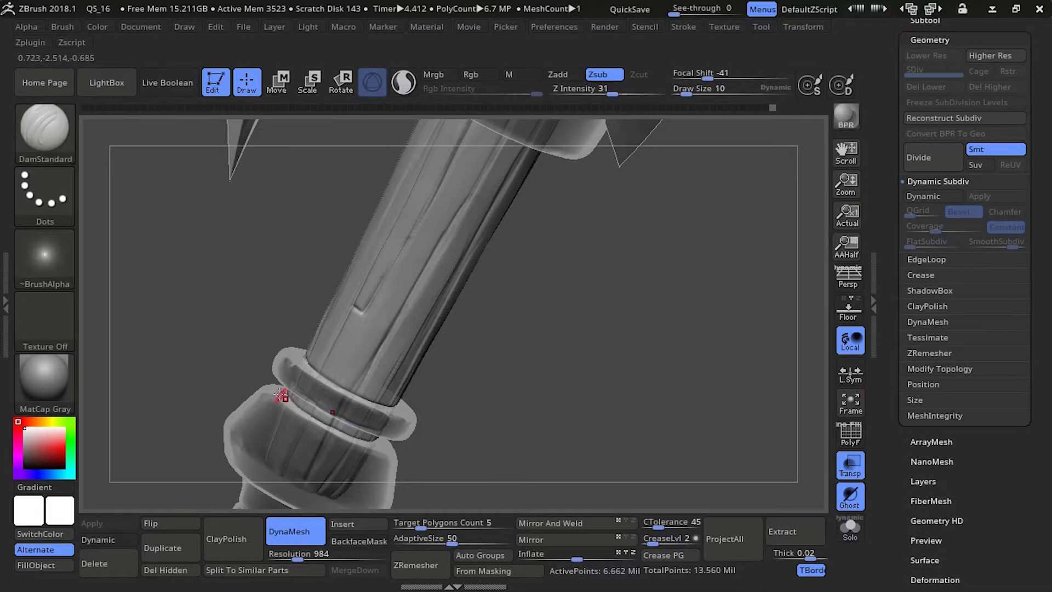
key(shift+t)
drag(190, 341, 217, 433)
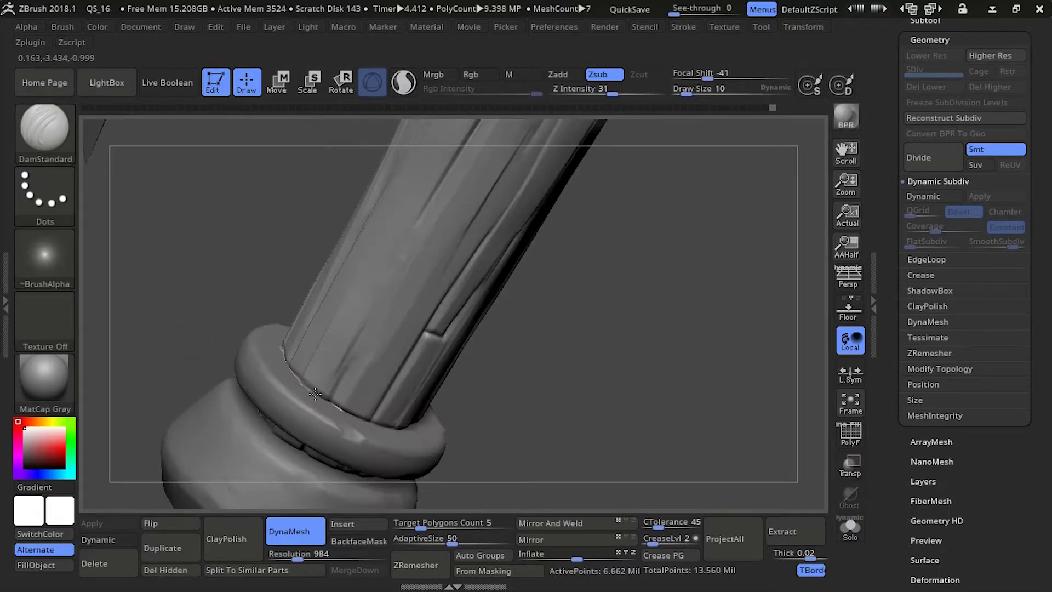
Ghost the large ring and deepen the shaft's grain grooves around it with DamStandard at draw size 14
right_drag(315, 394, 275, 285)
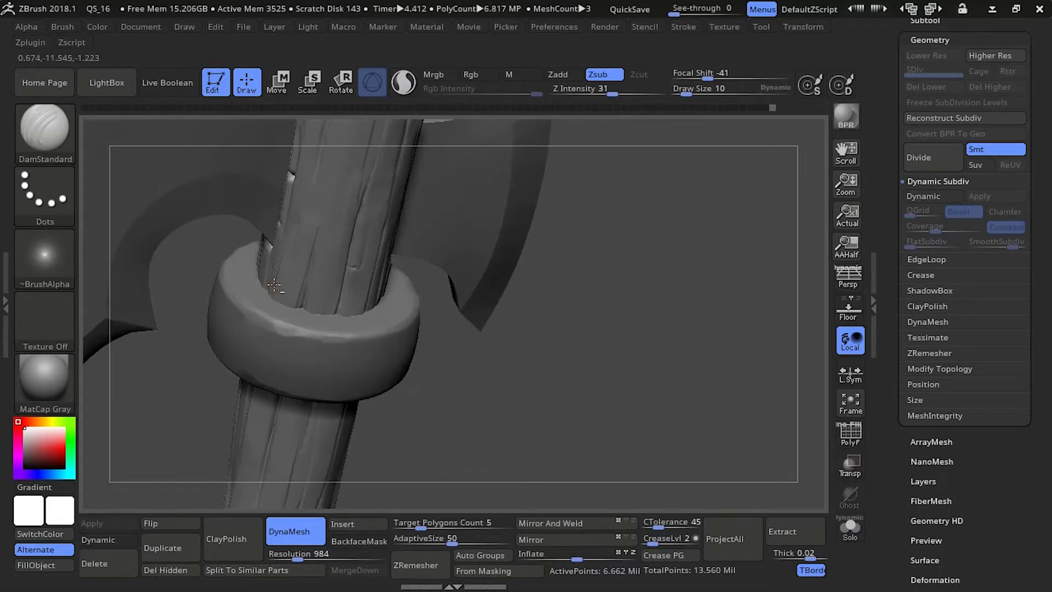
key(shift+t)
key(ctrl)
key(ctrl)
mouse_move(194, 253)
right_down()
mouse_move(259, 279)
mouse_move(294, 262)
right_up()
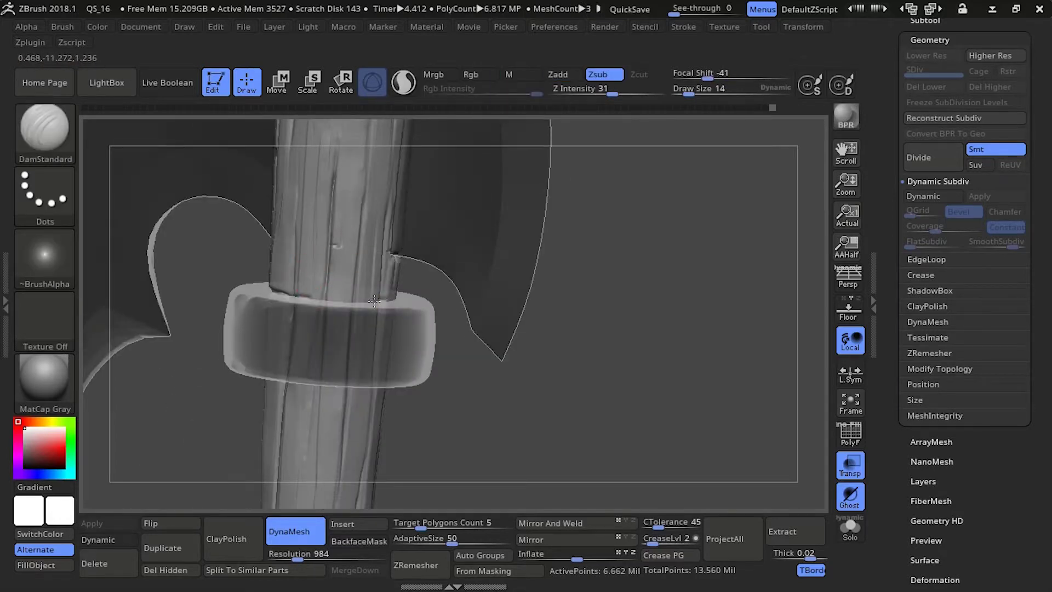
right_drag(171, 294, 186, 323)
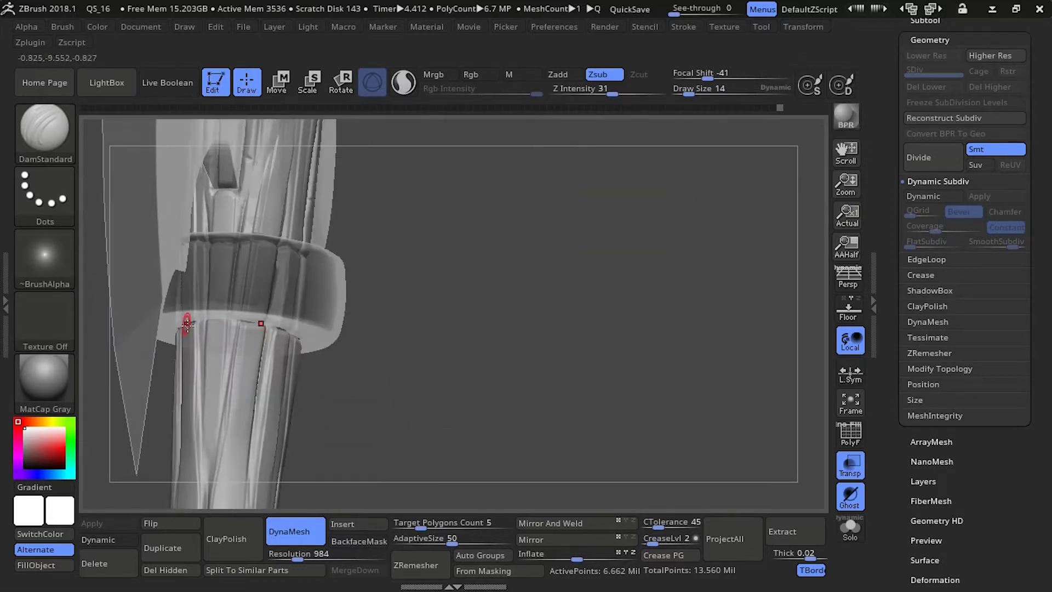
Switch the material to BasicMaterial and quick-save the project
right_drag(375, 390, 219, 307)
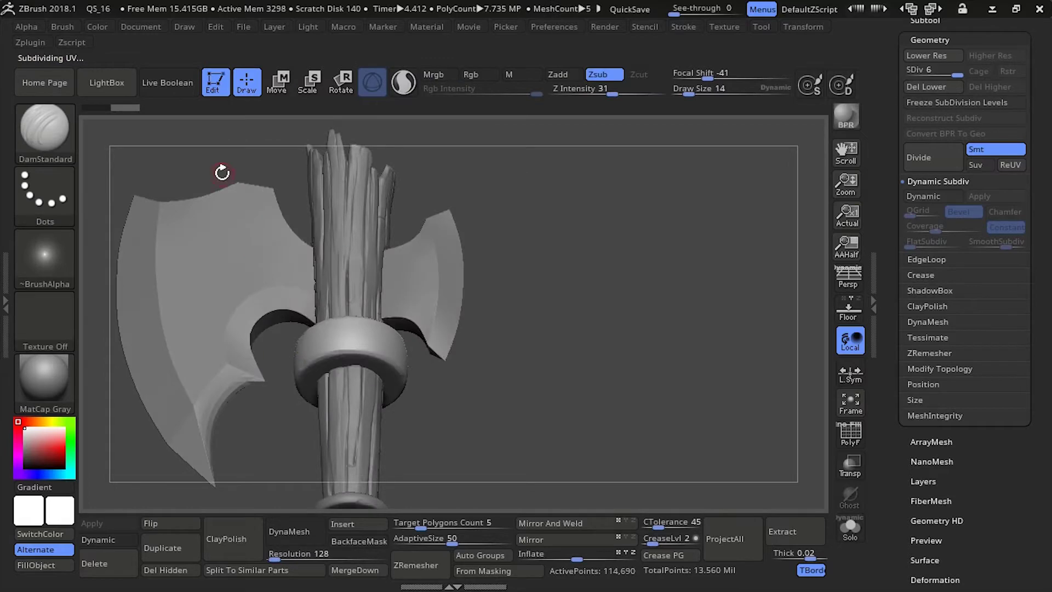
right_drag(164, 307, 169, 357)
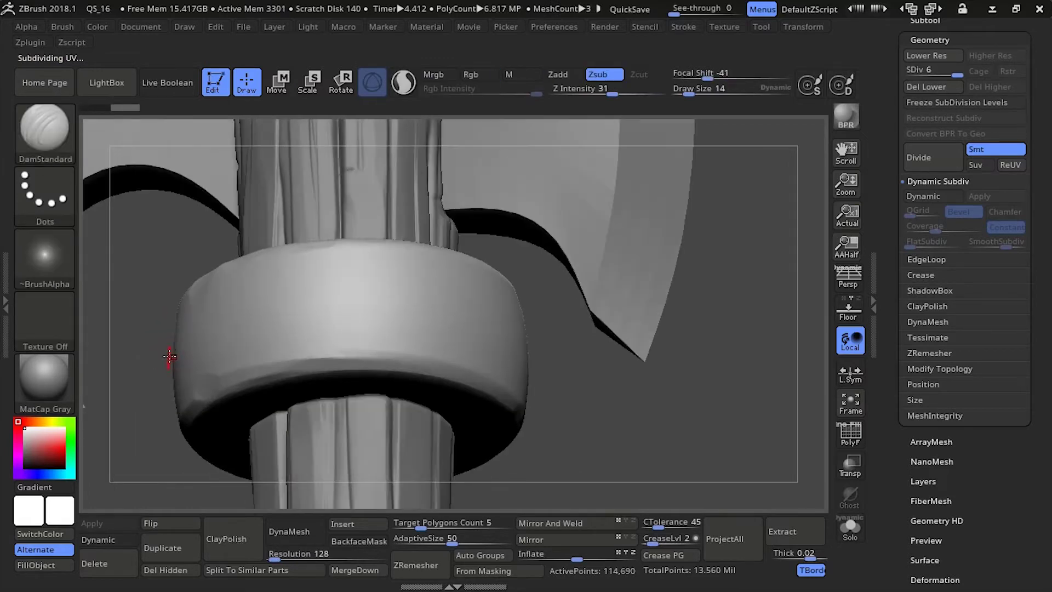
key(w)
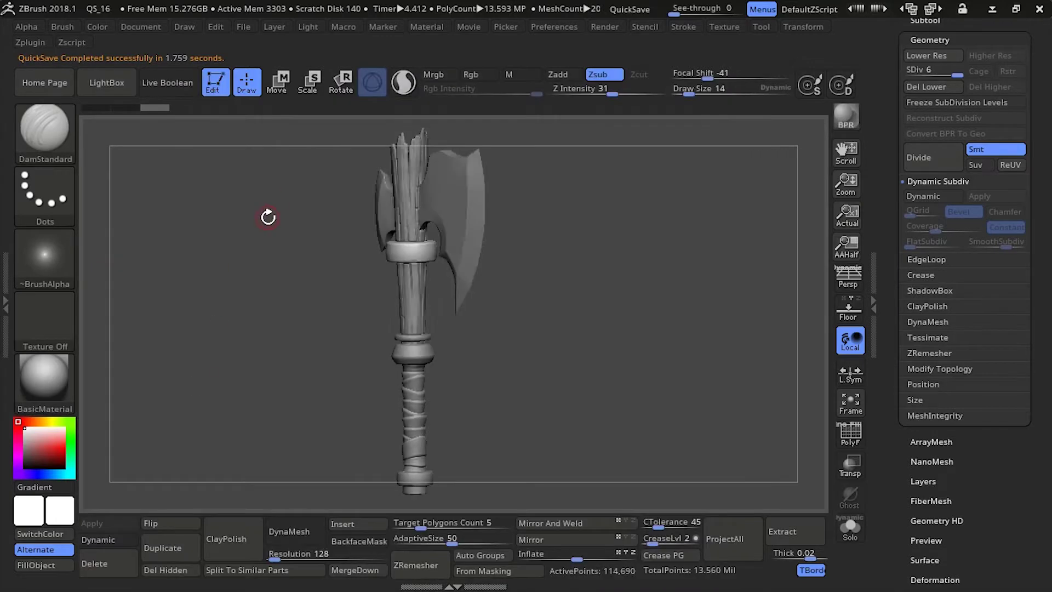
drag(265, 216, 278, 315)
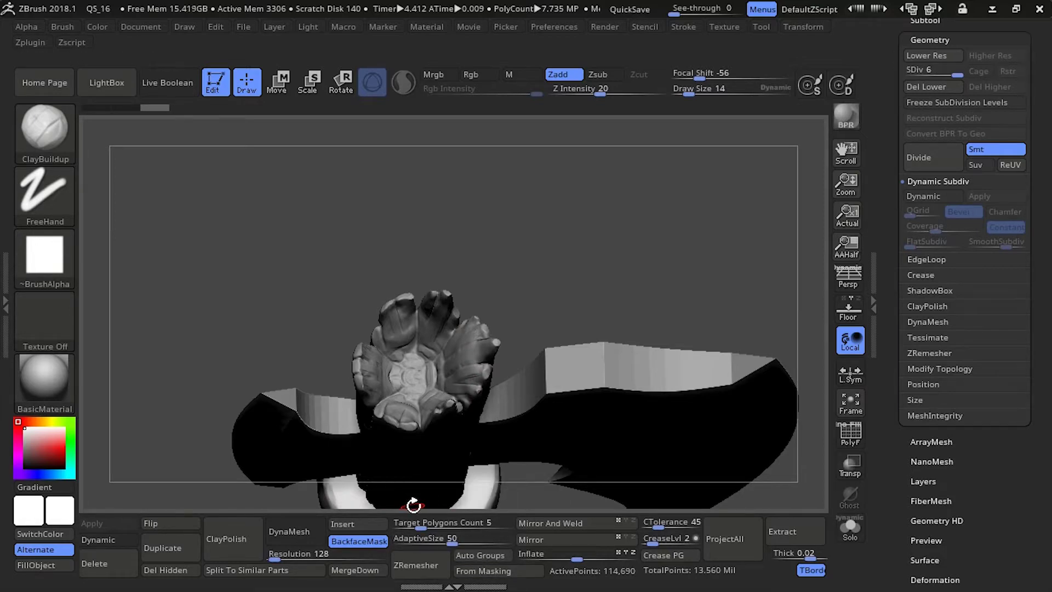
drag(414, 505, 277, 228)
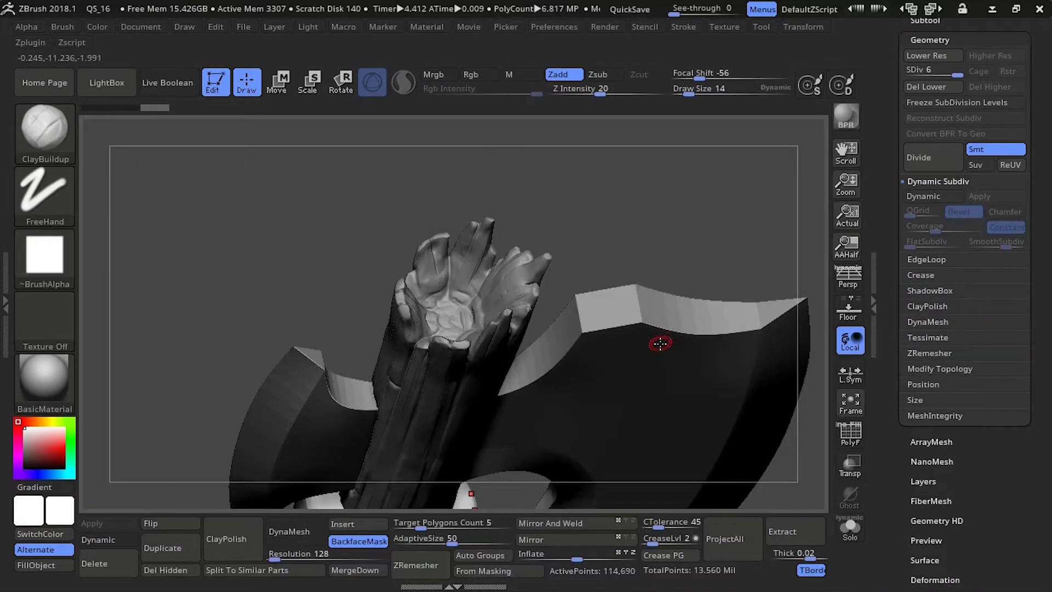
Select the splintered handle mesh and thicken its splinter tips with the Inflat brush at draw size 26
click(931, 368)
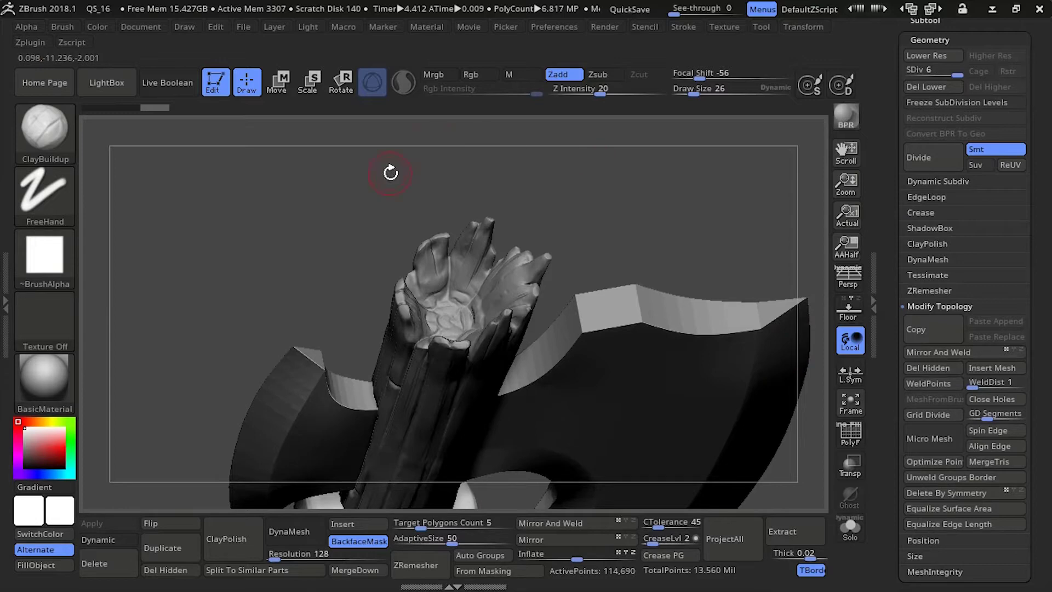
mouse_move(302, 215)
mouse_down()
mouse_move(317, 242)
mouse_move(400, 245)
mouse_up()
key(b)
key(i)
key(n)
alt+click(678, 237)
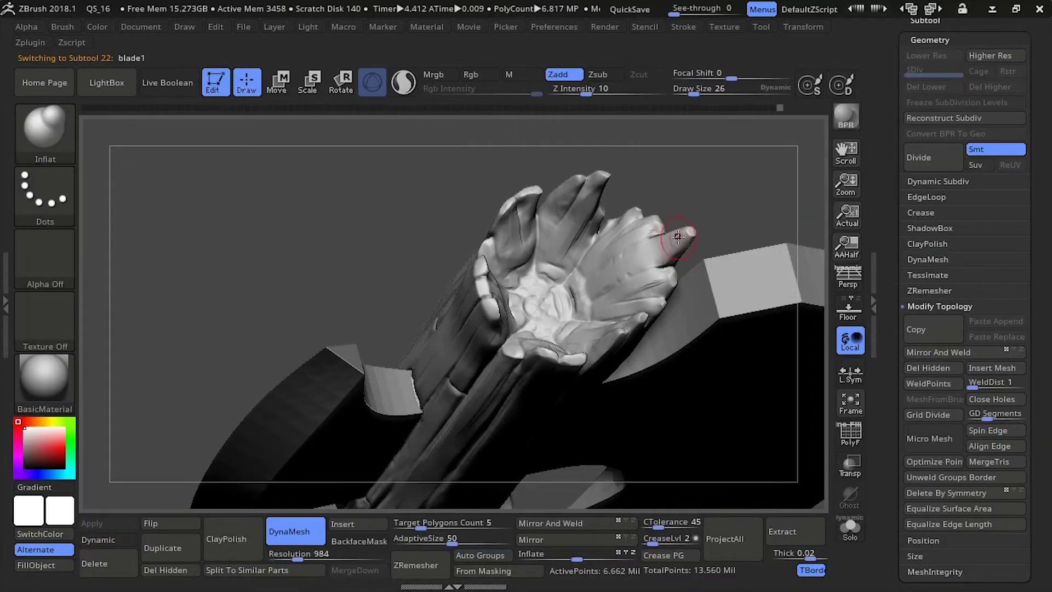
mouse_move(644, 255)
mouse_down()
mouse_move(631, 241)
mouse_move(657, 245)
mouse_up()
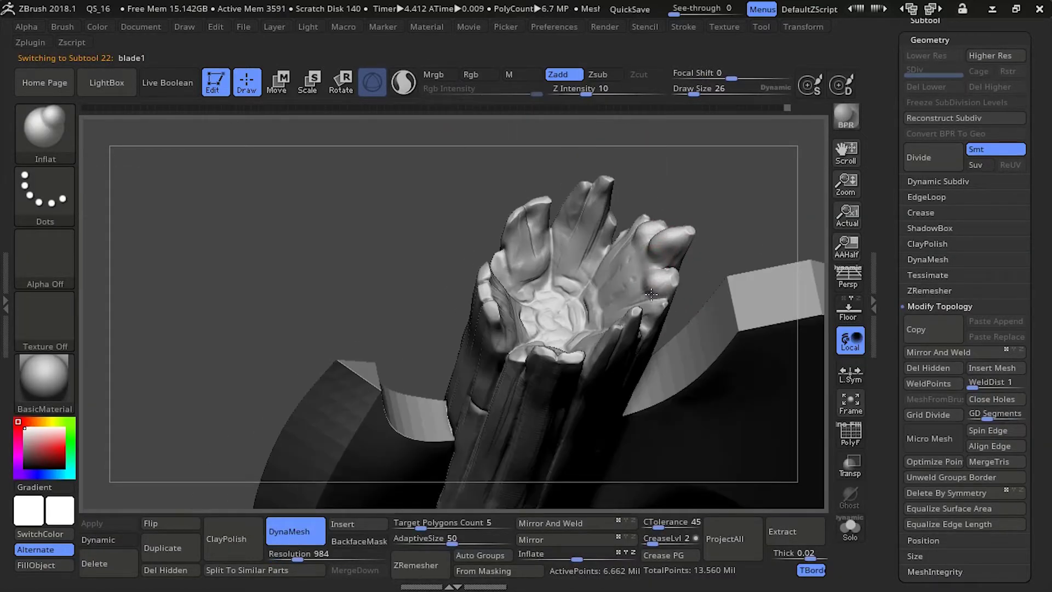
mouse_move(472, 208)
mouse_down()
mouse_move(477, 146)
mouse_move(482, 176)
mouse_up()
mouse_move(572, 222)
mouse_down()
mouse_move(569, 249)
mouse_move(553, 253)
mouse_up()
mouse_move(466, 225)
mouse_down()
mouse_move(504, 232)
mouse_move(493, 258)
mouse_move(498, 219)
mouse_up()
drag(546, 320, 564, 361)
drag(482, 219, 515, 230)
drag(567, 318, 573, 367)
mouse_move(504, 235)
mouse_down()
mouse_move(516, 217)
mouse_move(488, 192)
mouse_move(521, 200)
mouse_move(523, 242)
mouse_move(526, 199)
mouse_up()
Flatten the thickened splinter tips into chiselled ends with TrimDynamic at draw size 26
key(b)
key(t)
key(d)
mouse_move(549, 252)
mouse_down()
mouse_move(551, 261)
mouse_move(613, 217)
mouse_up()
mouse_move(692, 282)
mouse_down()
mouse_move(442, 167)
mouse_move(480, 193)
mouse_up()
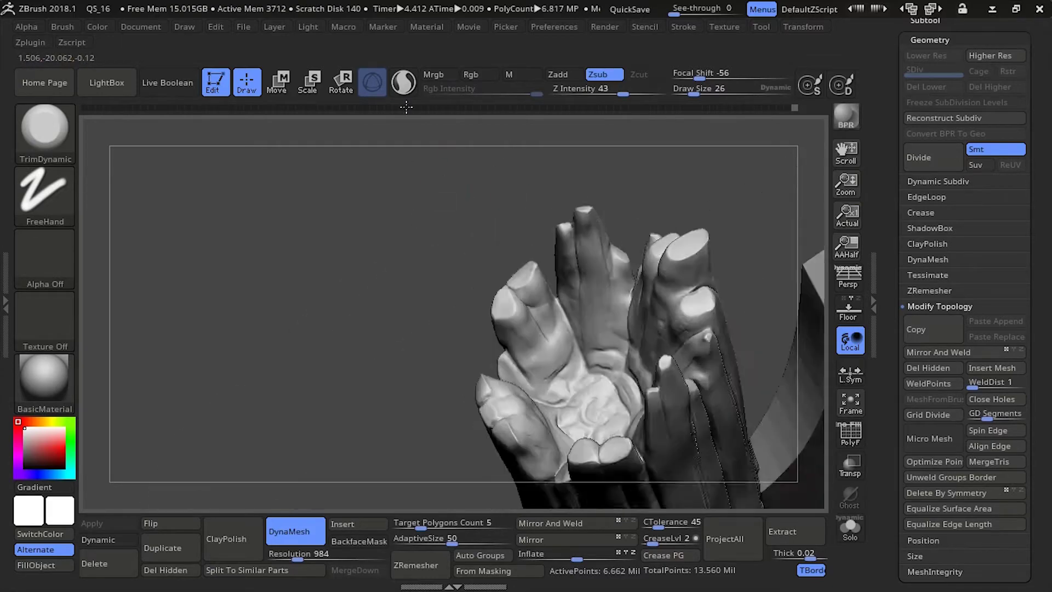
Inflate the thinner splinters around the broken end with Inflat at draw size 26
key(b)
key(i)
key(n)
drag(476, 145, 434, 42)
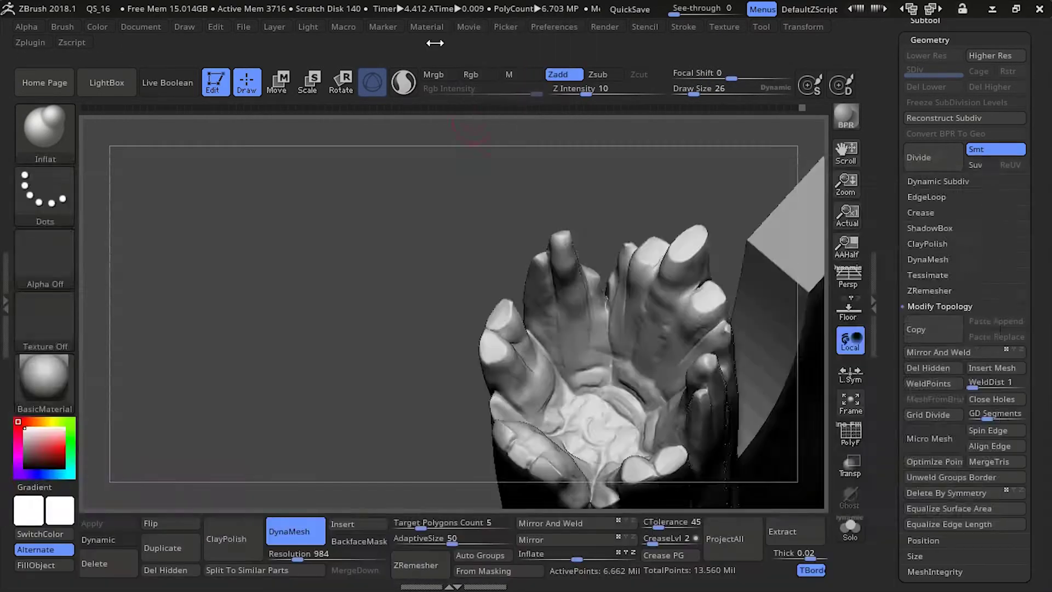
Trim the sides and ends of the inflated splinters into flat planes with TrimDynamic
key(b)
key(t)
key(d)
mouse_move(515, 181)
mouse_down()
mouse_move(534, 211)
mouse_move(573, 229)
mouse_move(563, 281)
mouse_up()
drag(553, 233, 557, 284)
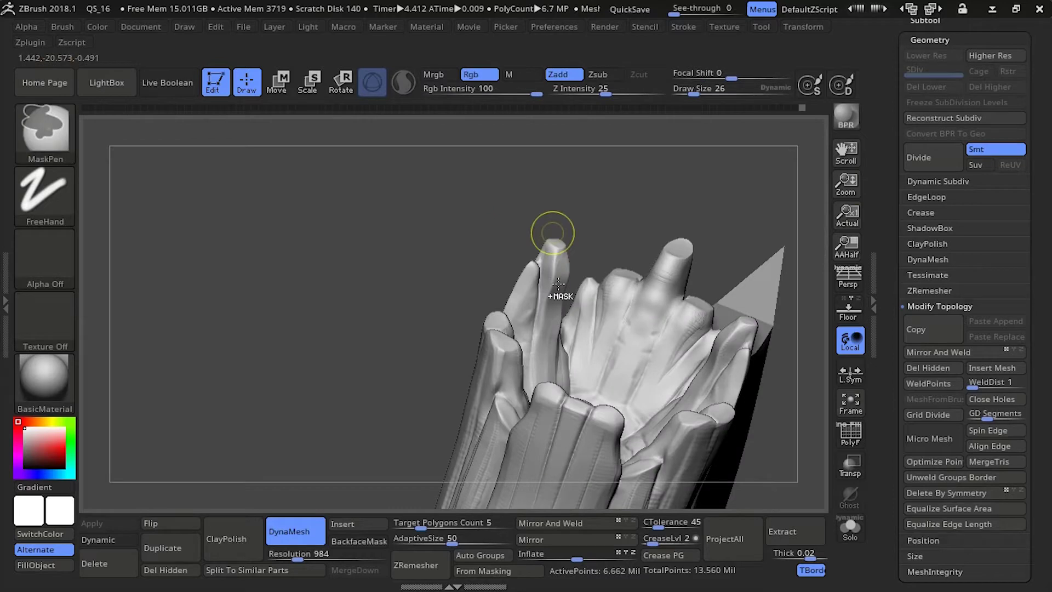
drag(552, 360, 558, 237)
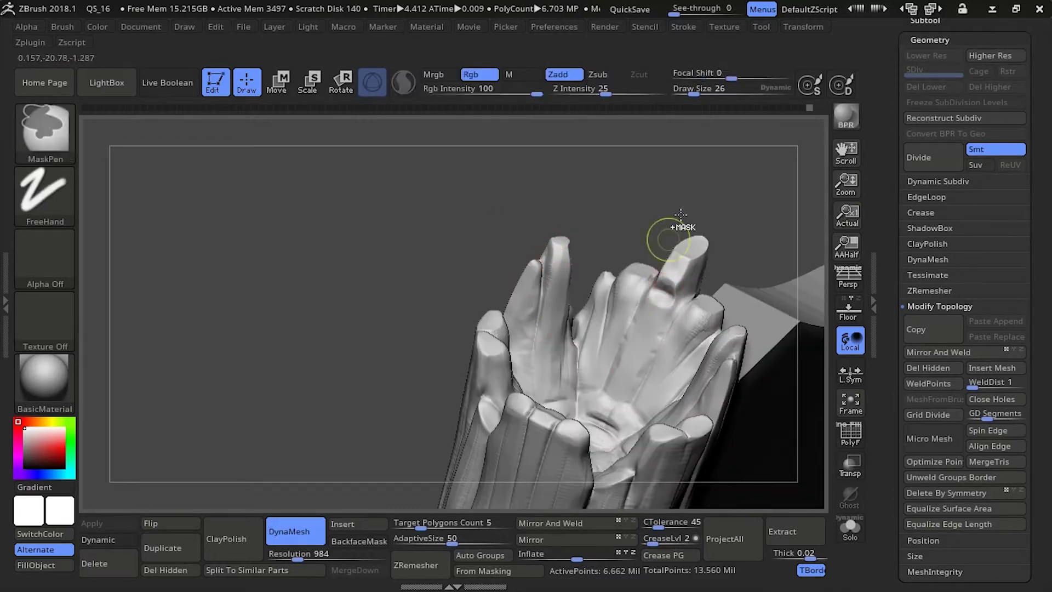
Rebuild the handle's mesh with DynaMesh at resolution 984
drag(681, 214, 667, 297)
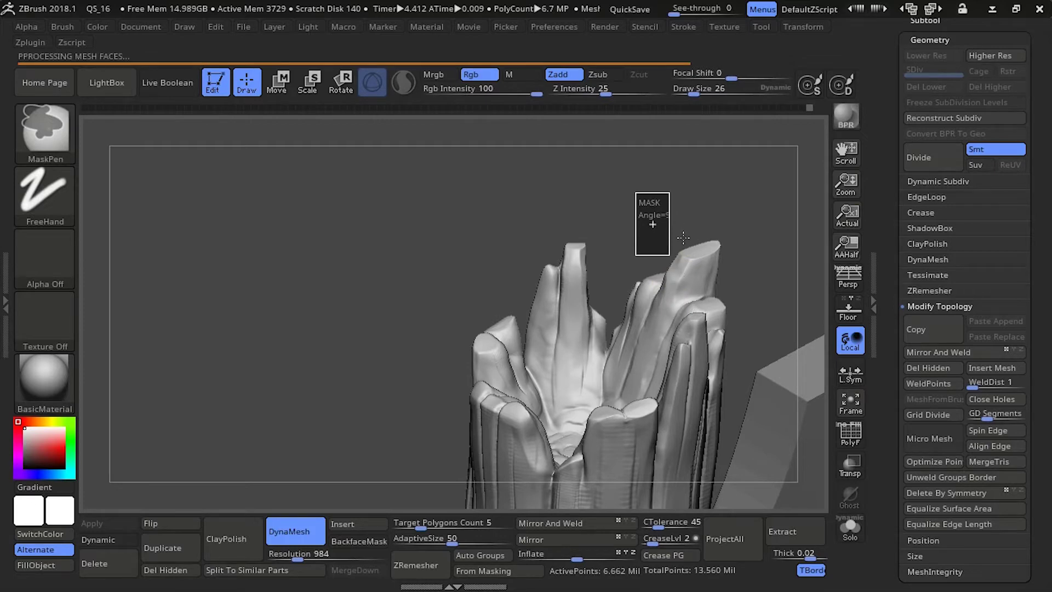
drag(667, 293, 685, 325)
drag(724, 364, 598, 370)
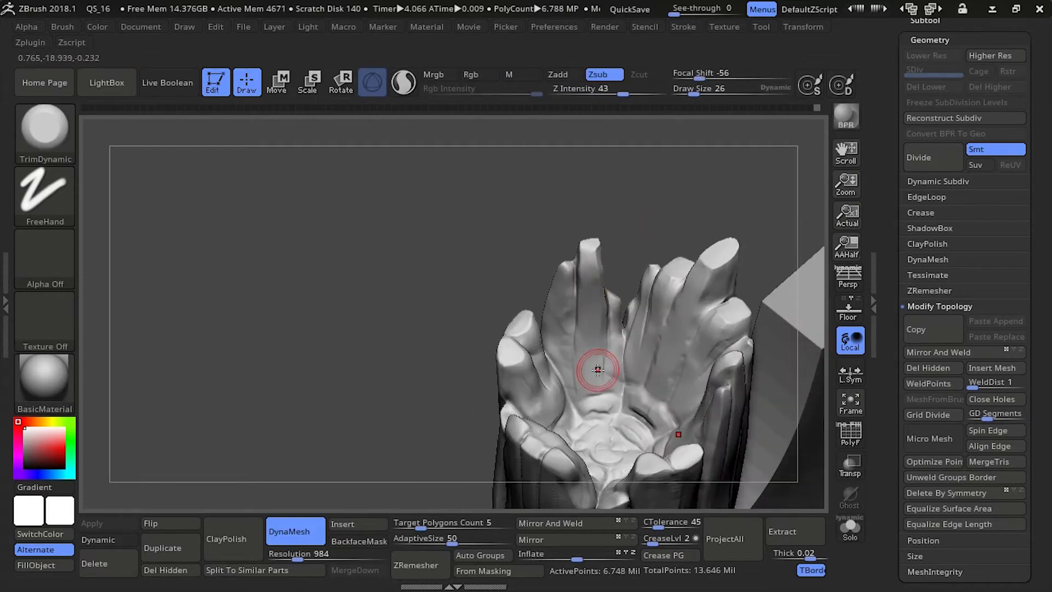
Refine the remeshed splinters and the hollow between them from all sides with TrimDynamic at draw size 26
mouse_move(417, 307)
mouse_down()
mouse_move(307, 220)
mouse_move(218, 334)
mouse_move(328, 439)
mouse_up()
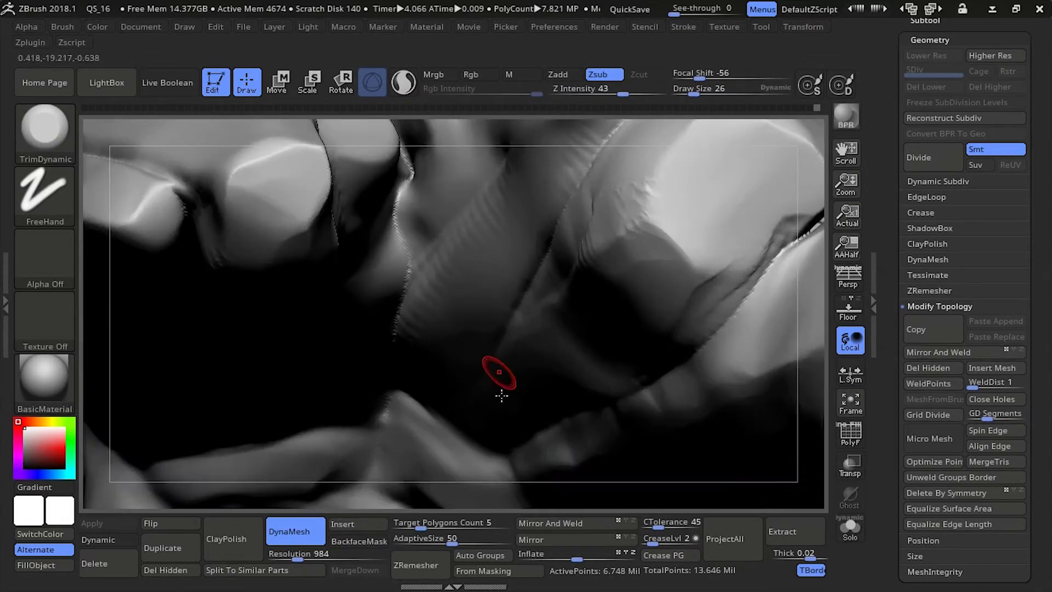
drag(501, 395, 428, 242)
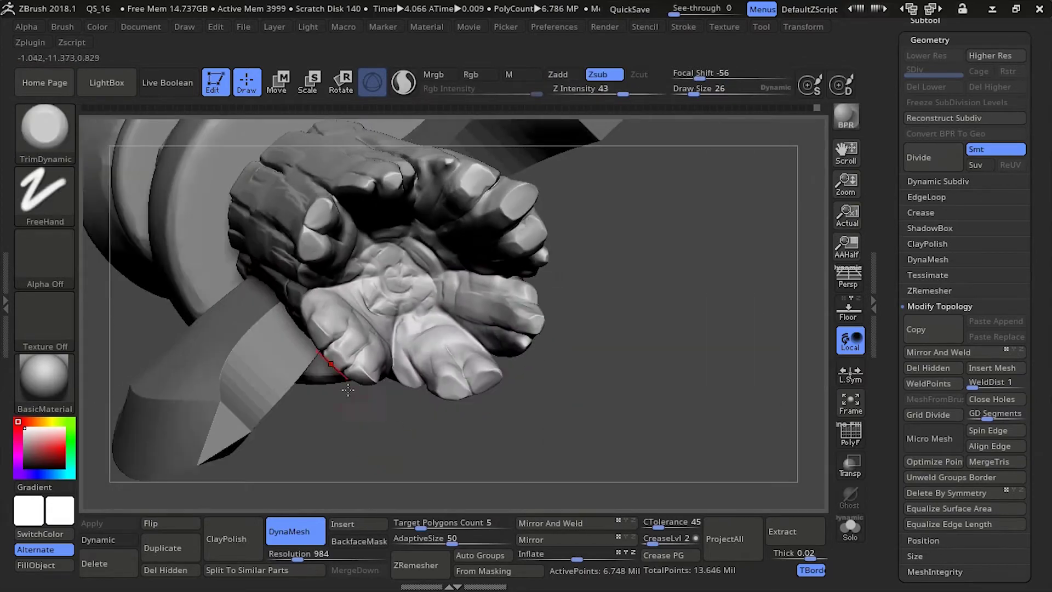
mouse_move(685, 274)
mouse_down()
mouse_move(265, 301)
mouse_move(400, 252)
mouse_move(525, 382)
mouse_move(348, 287)
mouse_move(430, 210)
mouse_move(503, 282)
mouse_move(531, 230)
mouse_move(571, 325)
mouse_move(432, 227)
mouse_move(252, 312)
mouse_move(500, 355)
mouse_move(545, 139)
mouse_move(502, 378)
mouse_up()
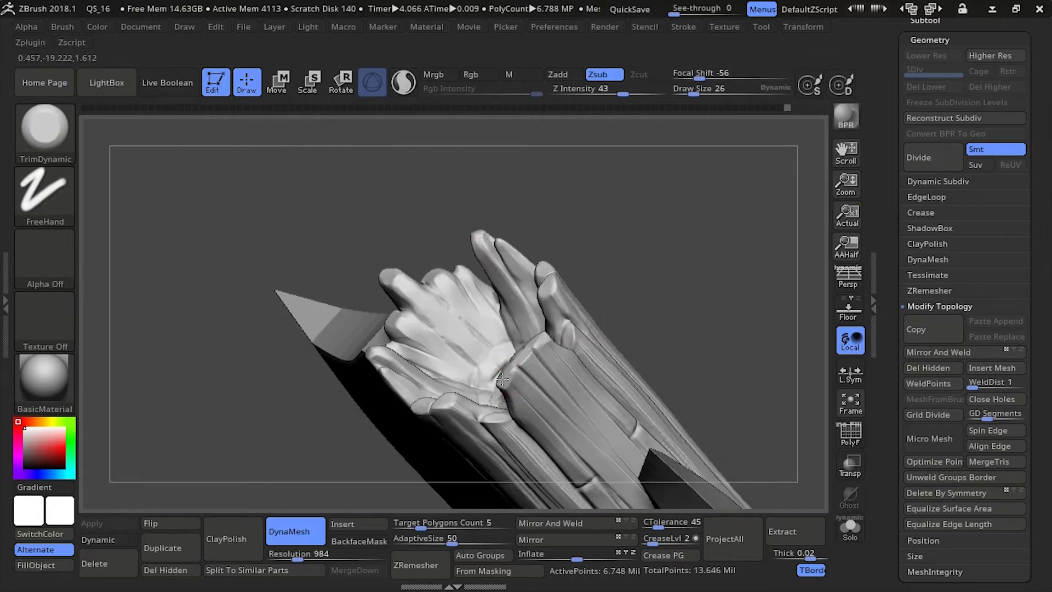
mouse_move(475, 219)
mouse_down()
mouse_move(458, 199)
mouse_move(383, 181)
mouse_move(246, 164)
mouse_move(178, 38)
mouse_move(274, 298)
mouse_move(353, 313)
mouse_move(615, 305)
mouse_move(573, 341)
mouse_up()
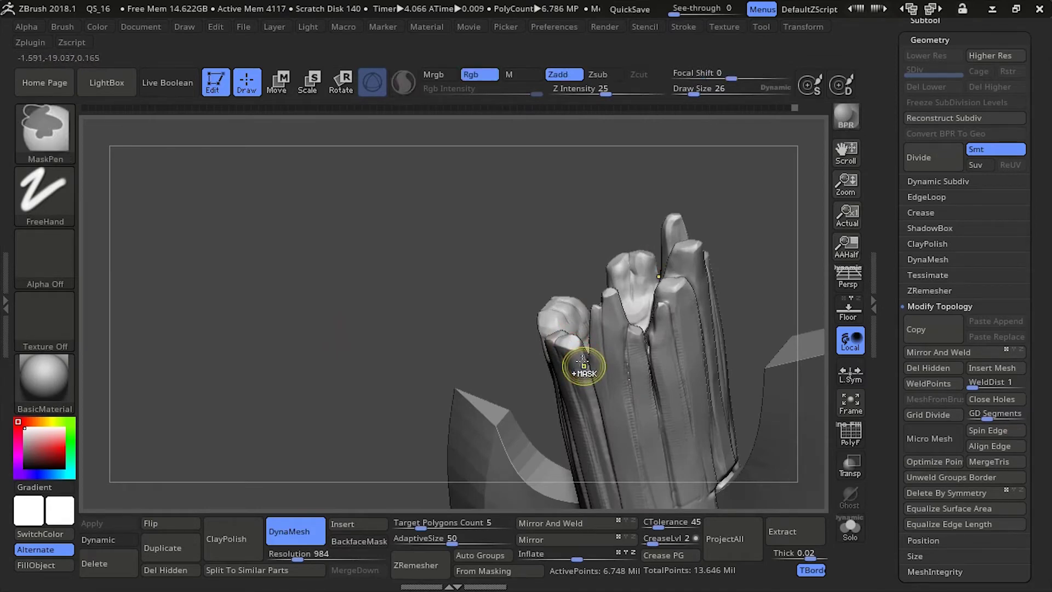
mouse_move(525, 237)
mouse_down()
mouse_move(479, 211)
mouse_move(500, 221)
mouse_move(416, 197)
mouse_move(430, 214)
mouse_move(406, 216)
mouse_move(399, 199)
mouse_move(463, 207)
mouse_move(444, 241)
mouse_move(352, 237)
mouse_up()
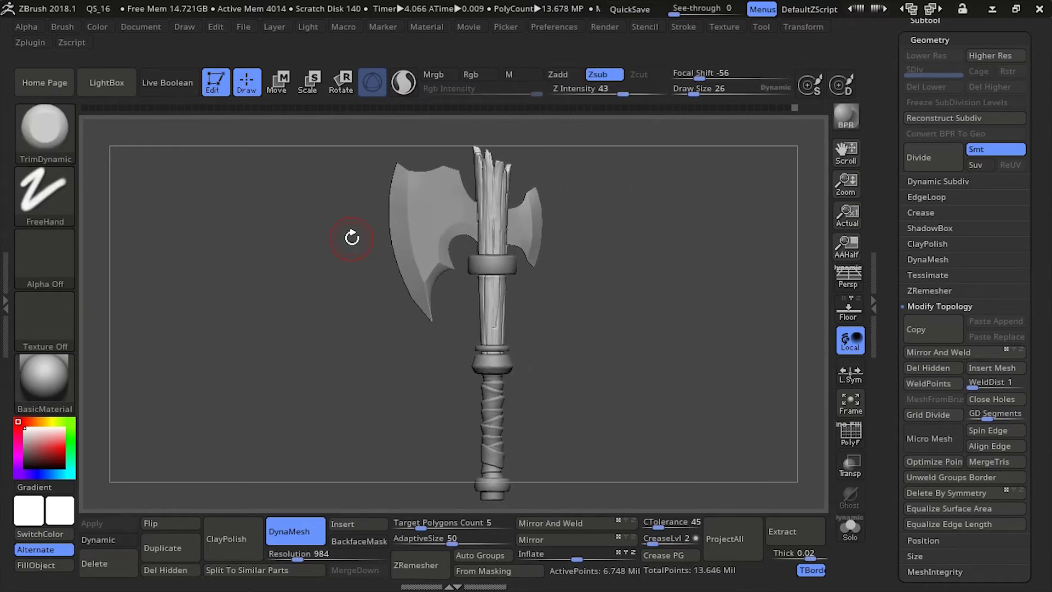
shift+drag(375, 373, 251, 367)
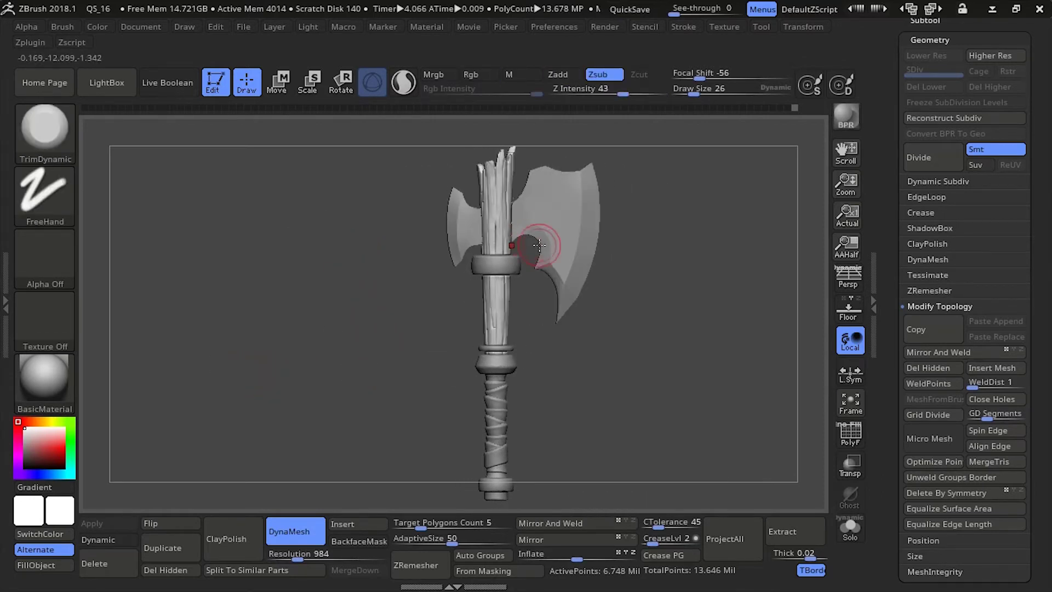
Try to divide the axe blade mesh to subdivision level 2
key(d)
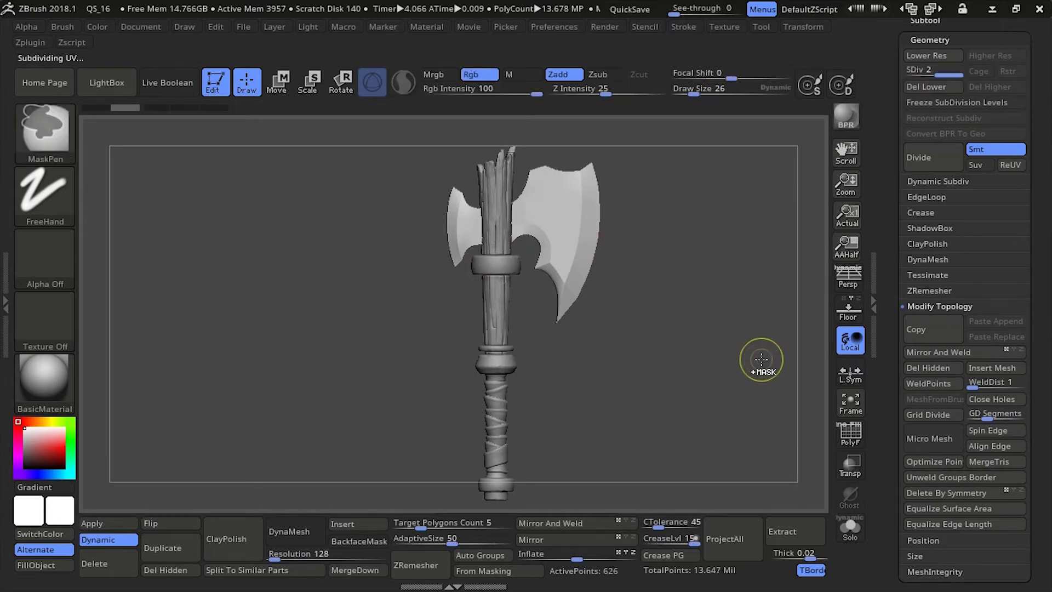
shift+drag(712, 360, 687, 363)
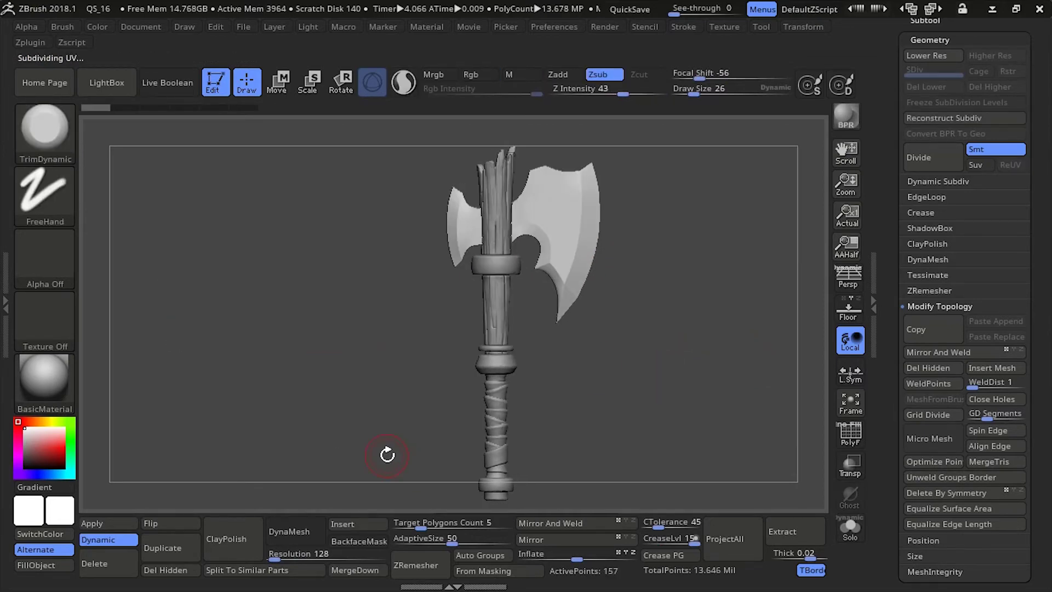
key(alt+Tab)
key(Escape)
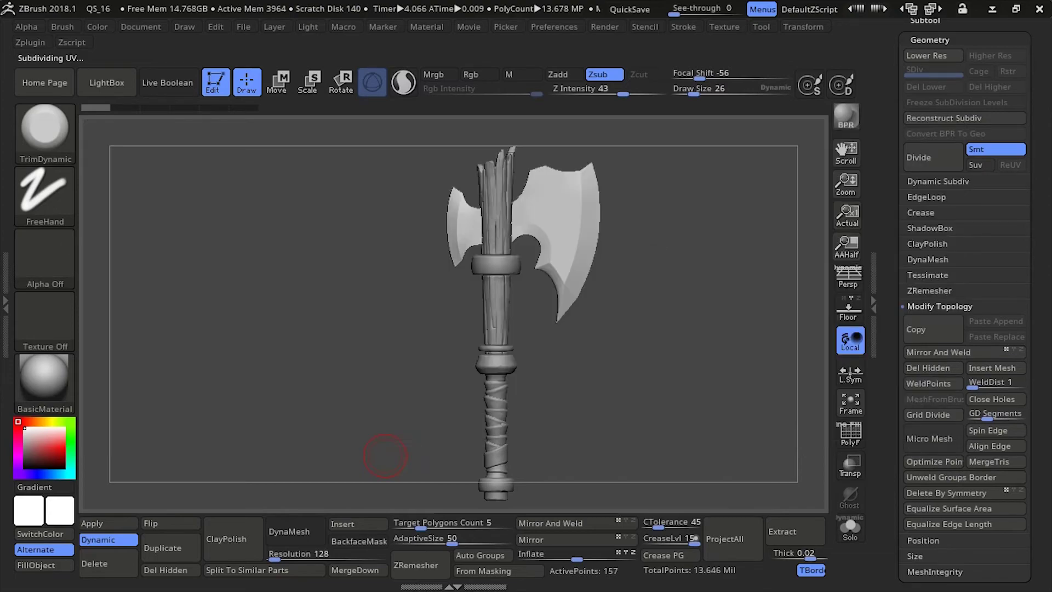